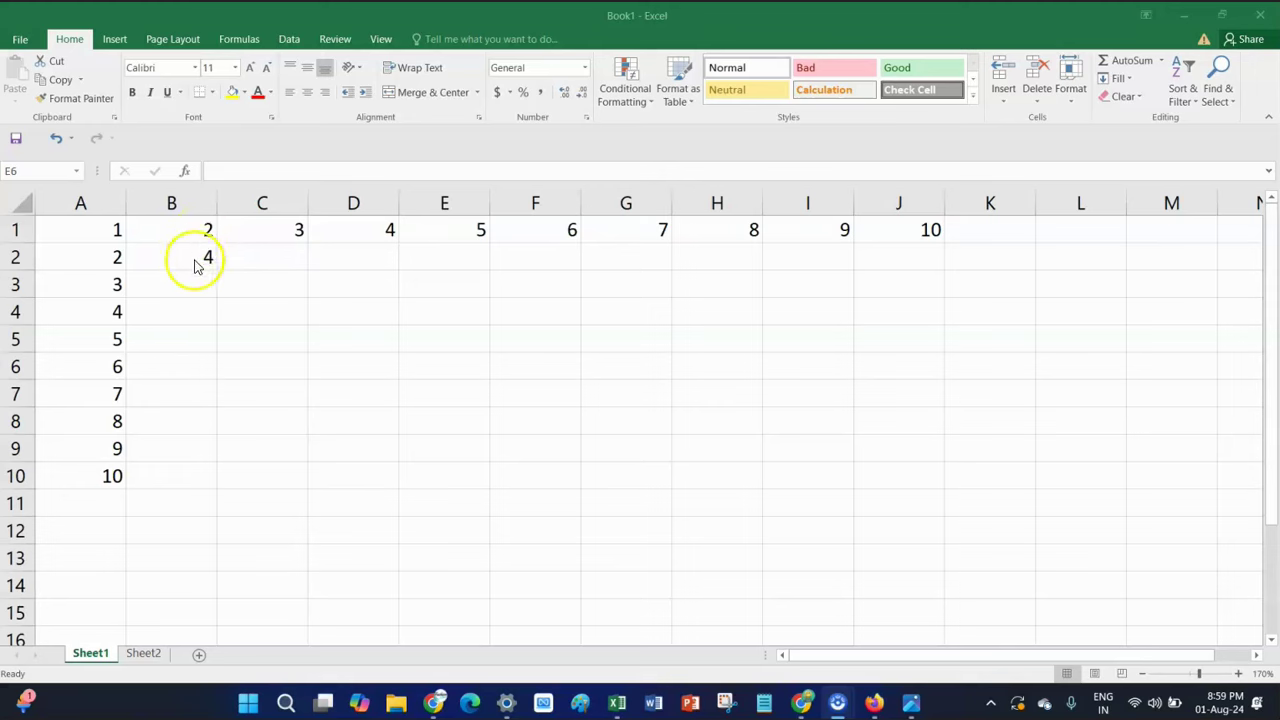
Fill B1:B10 with the 2-times series 2 to 20, undoing the accidental fill across to column J
{"action": "left_click", "coordinate": [199, 231]}
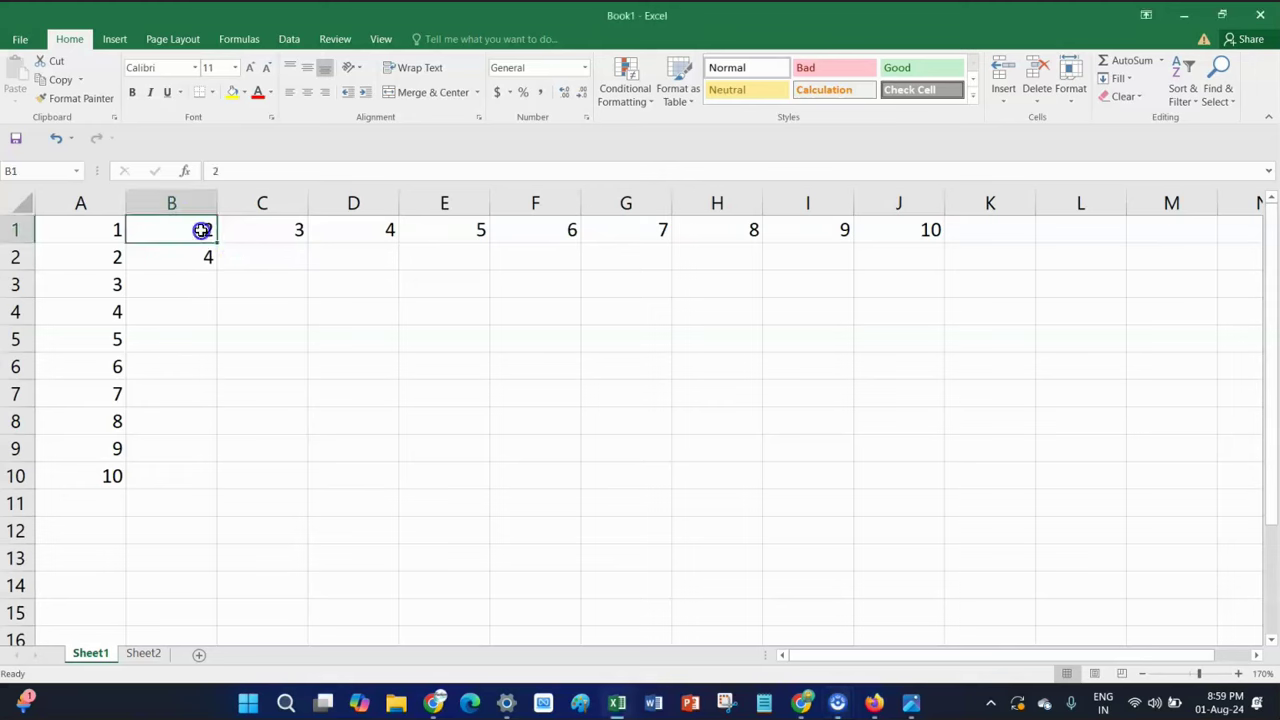
{"action": "left_click_drag", "start_coordinate": [208, 233], "coordinate": [216, 483]}
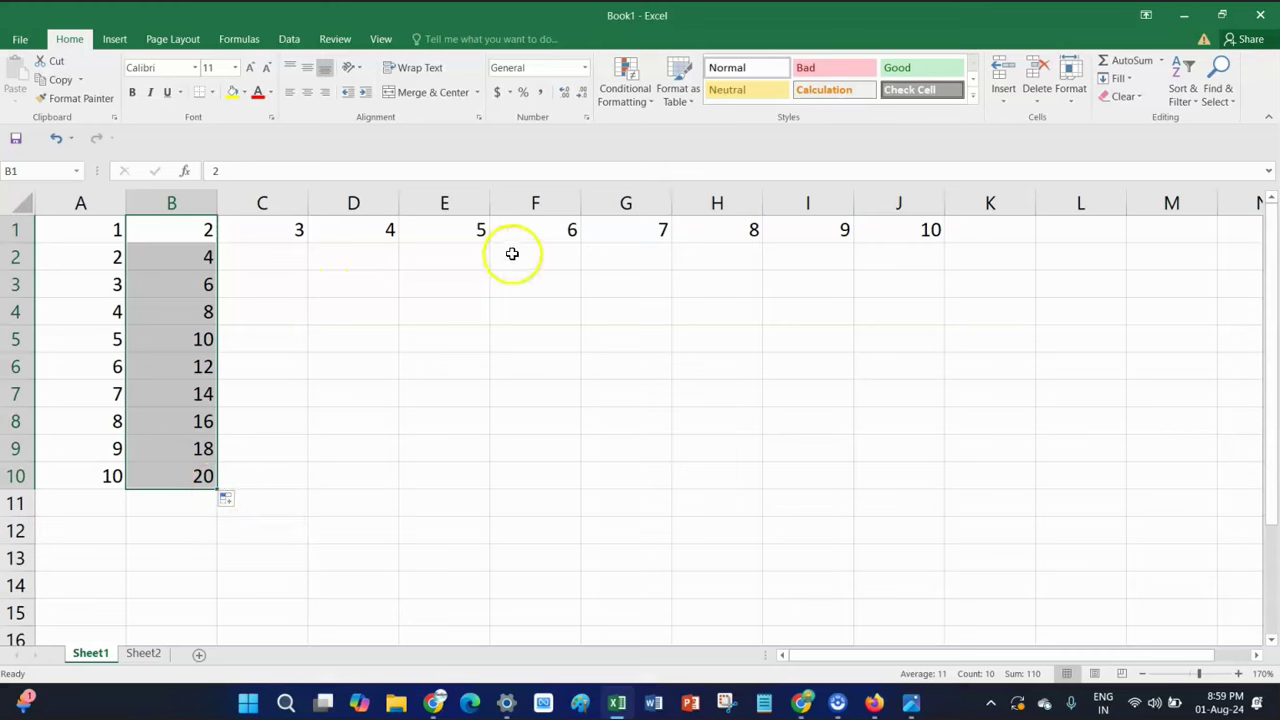
{"action": "left_click_drag", "start_coordinate": [217, 493], "coordinate": [940, 437]}
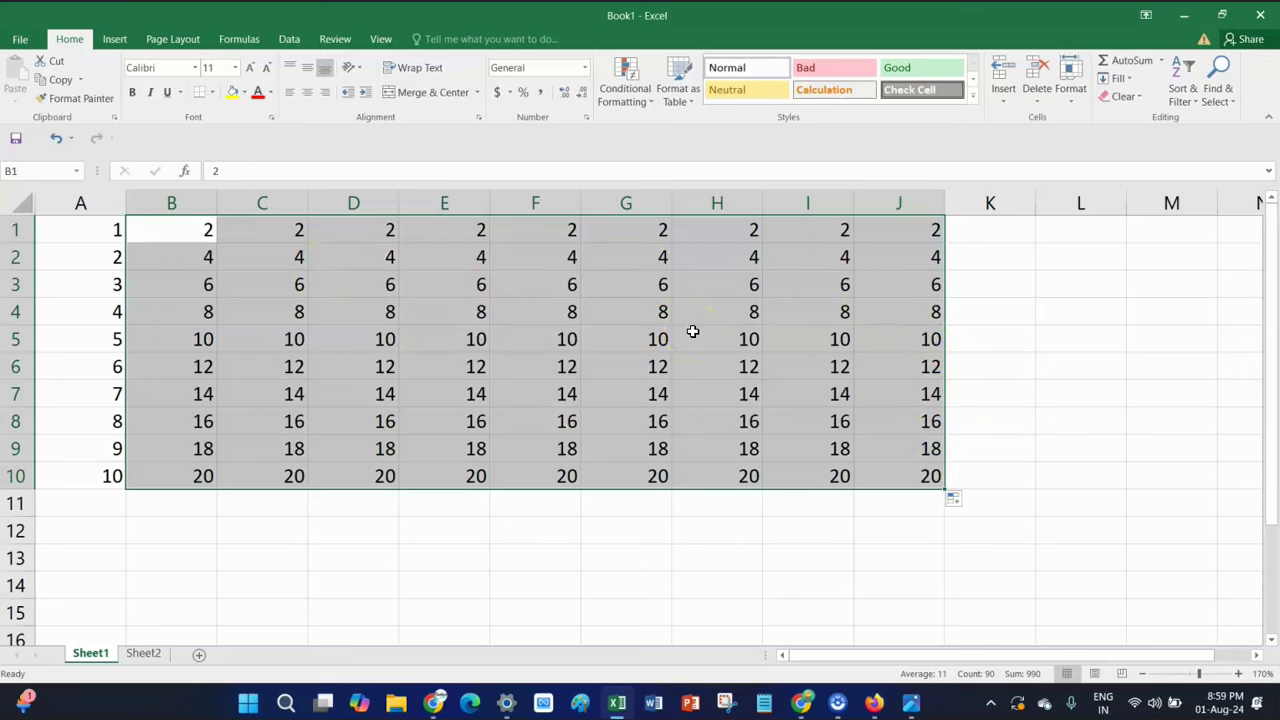
{"action": "key", "text": "ctrl+z"}
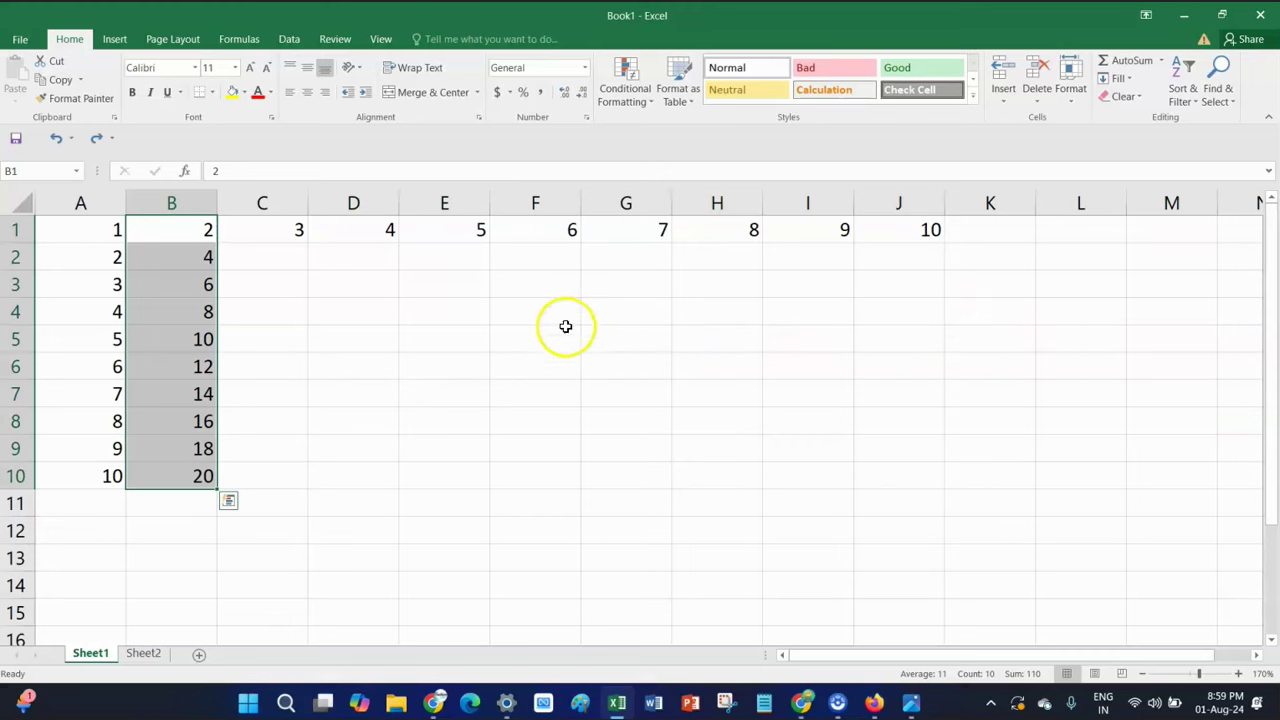
Enter 6, 8, 10 and 12 in cells C2 through F2
{"action": "left_click", "coordinate": [282, 262]}
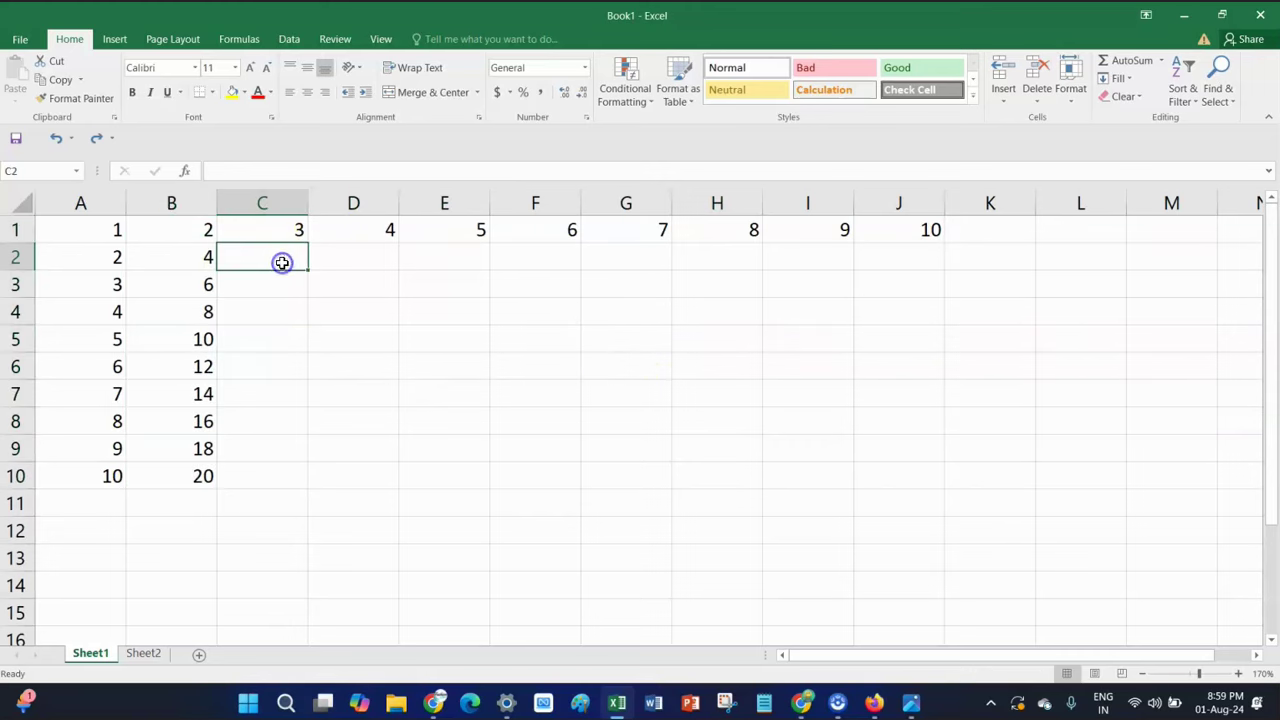
{"action": "left_click", "coordinate": [200, 260]}
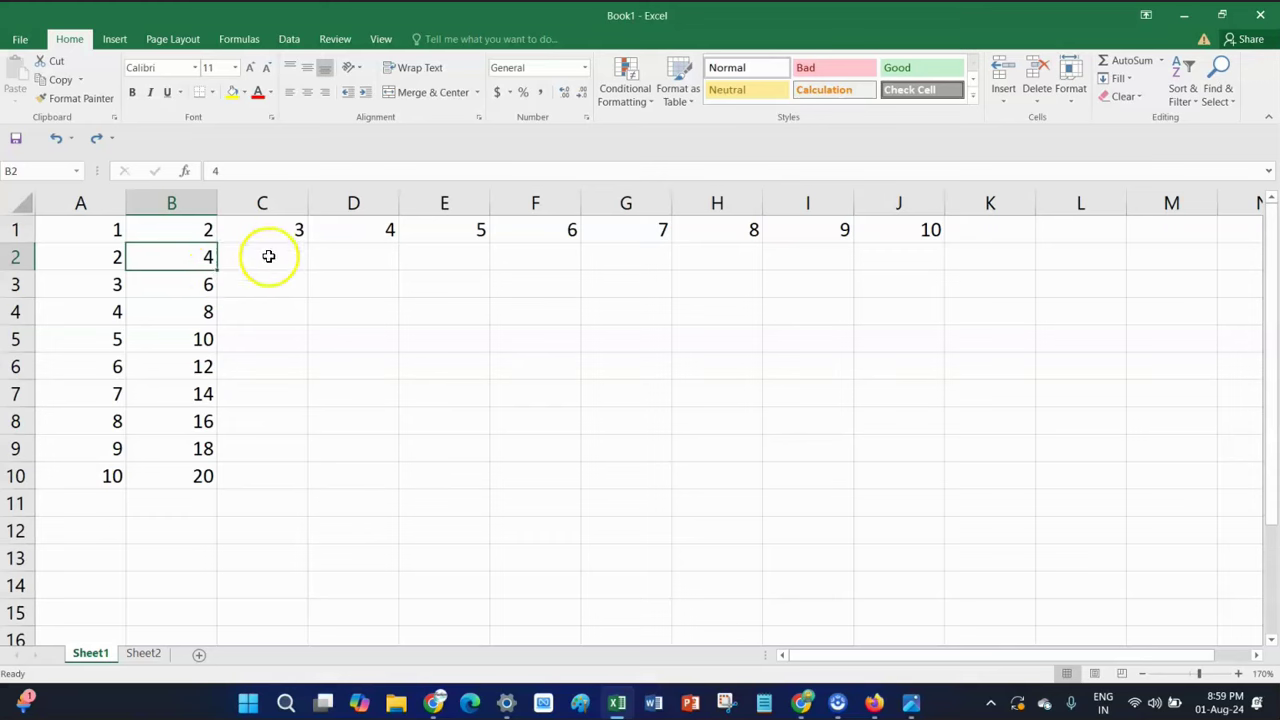
{"action": "left_click", "coordinate": [268, 257]}
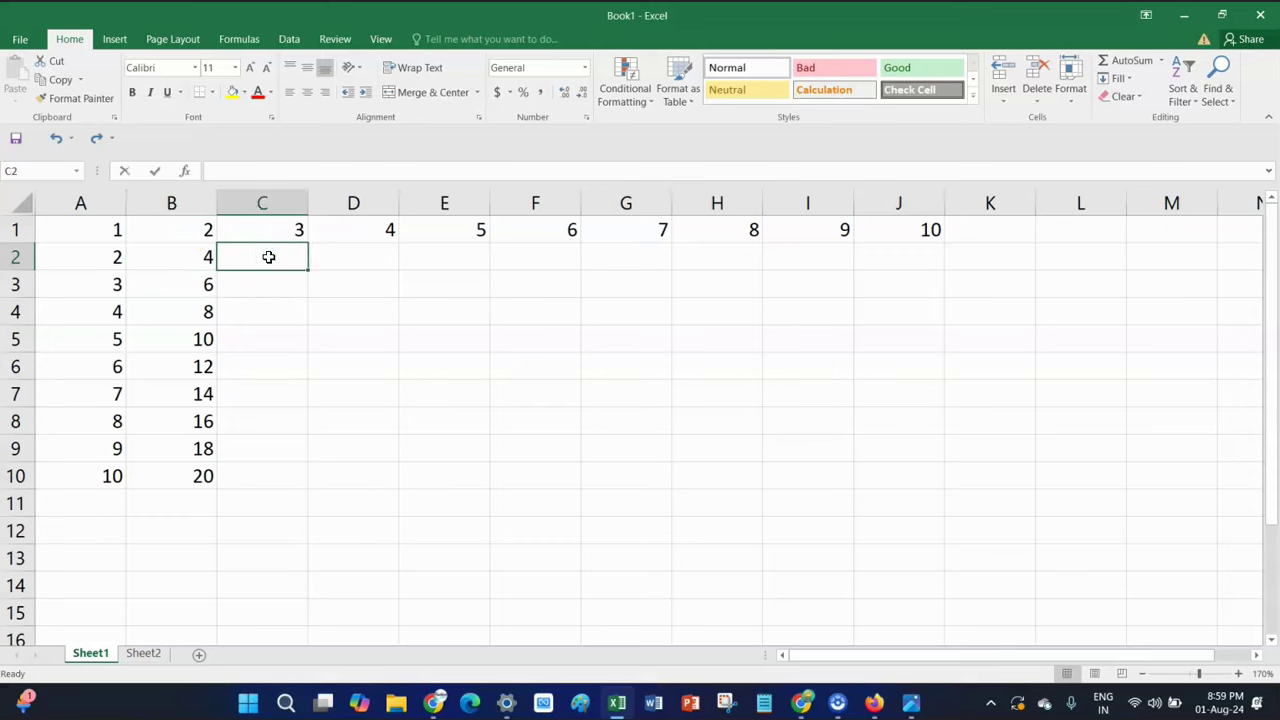
{"action": "type", "text": "6"}
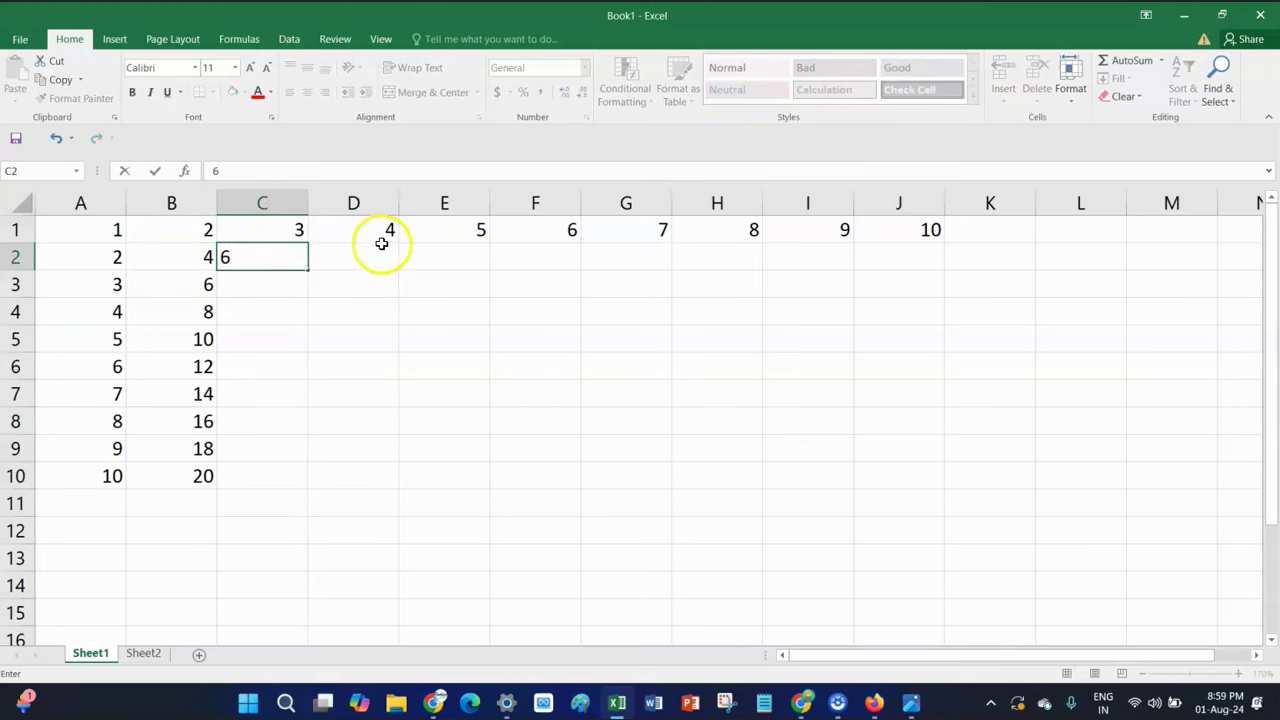
{"action": "left_click", "coordinate": [375, 259]}
{"action": "type", "text": "8"}
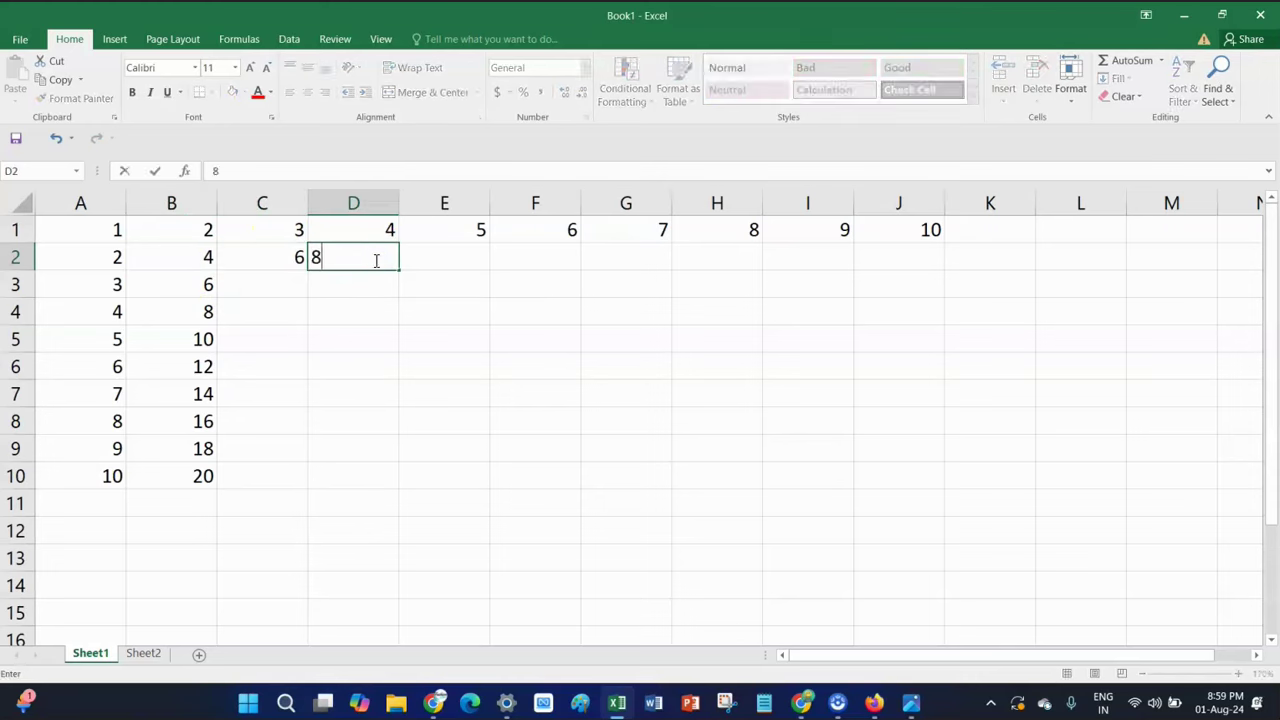
{"action": "left_click", "coordinate": [462, 257]}
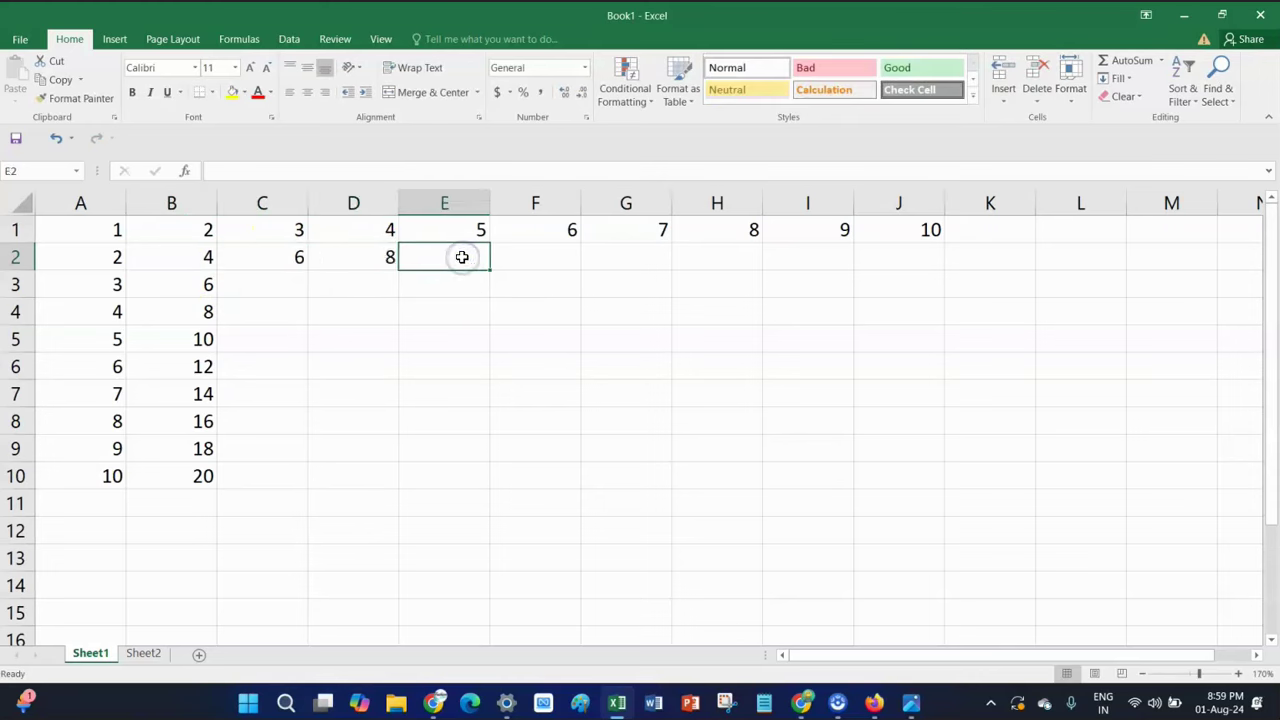
{"action": "type", "text": "10"}
{"action": "left_click", "coordinate": [569, 263]}
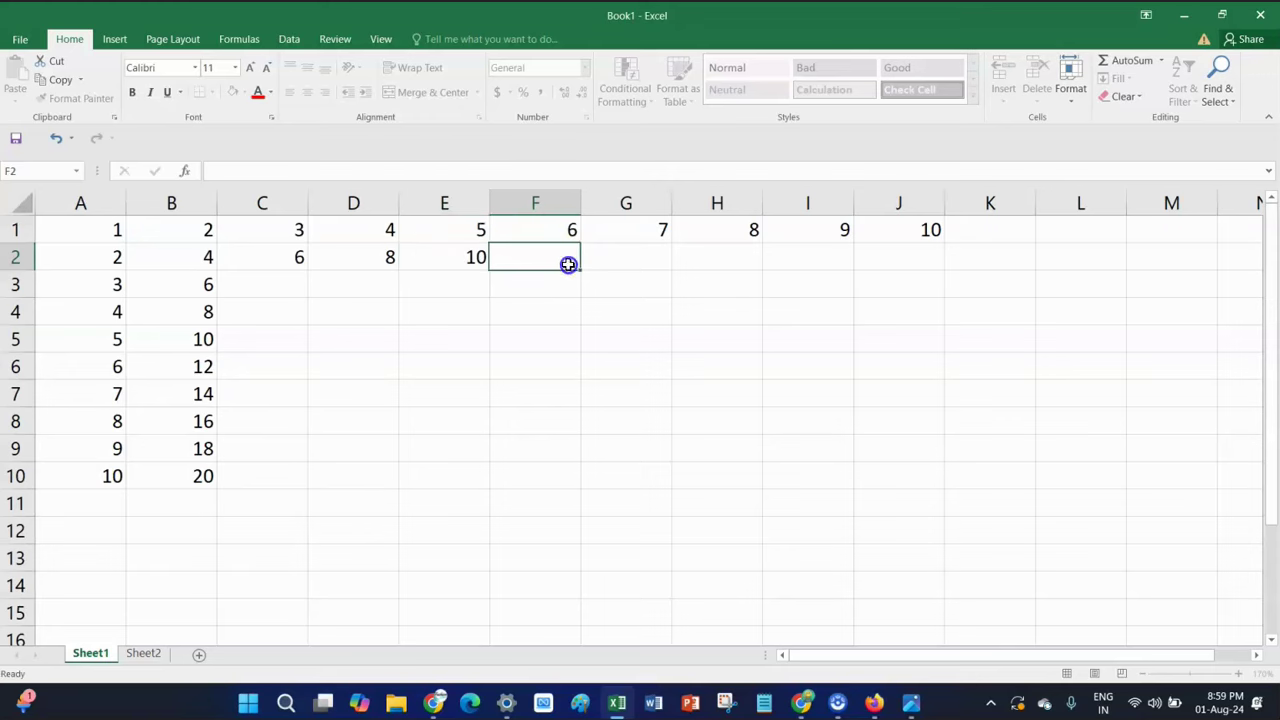
{"action": "type", "text": "12"}
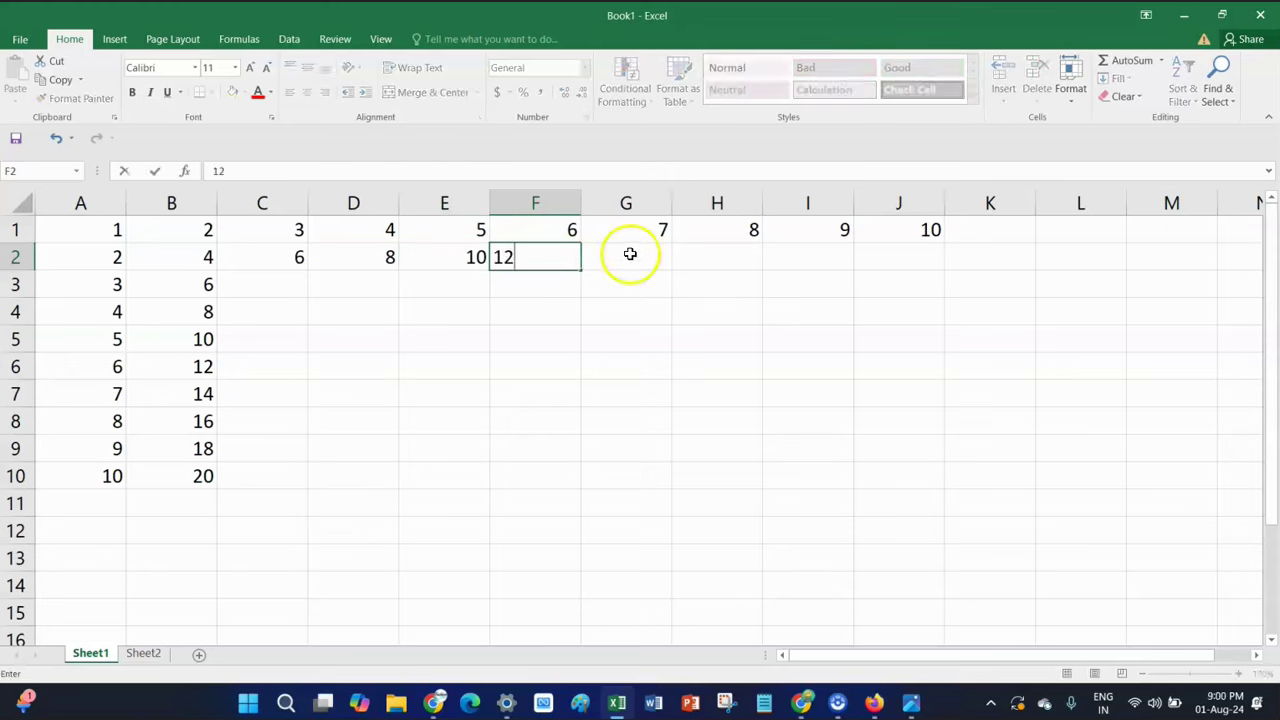
Enter 14, 16, 18 and 20 in cells G2 through J2
{"action": "left_click", "coordinate": [640, 257]}
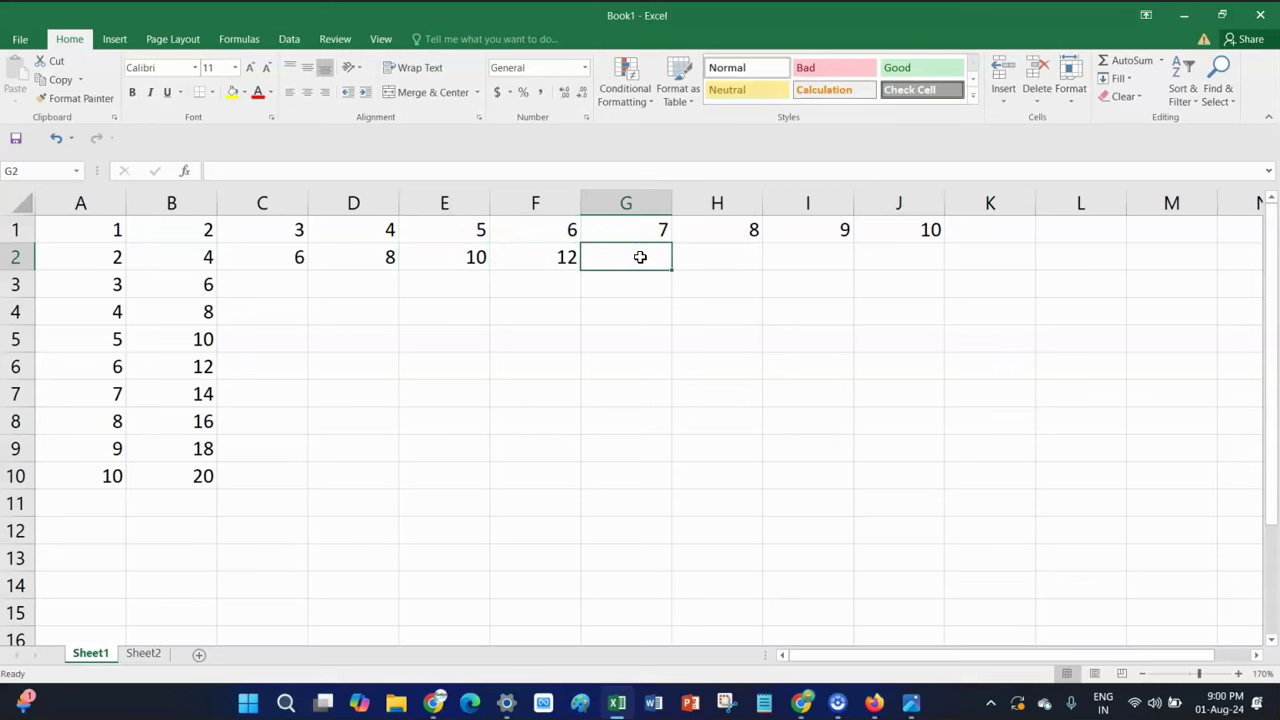
{"action": "type", "text": "14"}
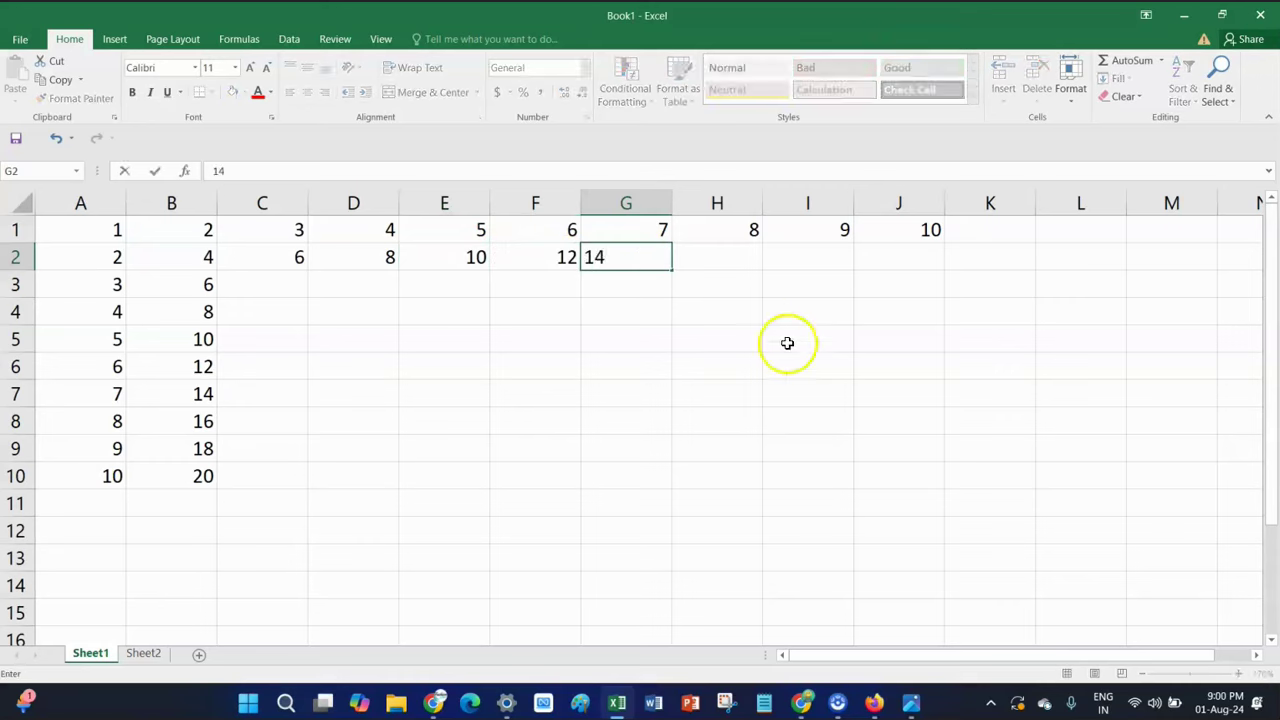
{"action": "left_click", "coordinate": [750, 267]}
{"action": "type", "text": "16"}
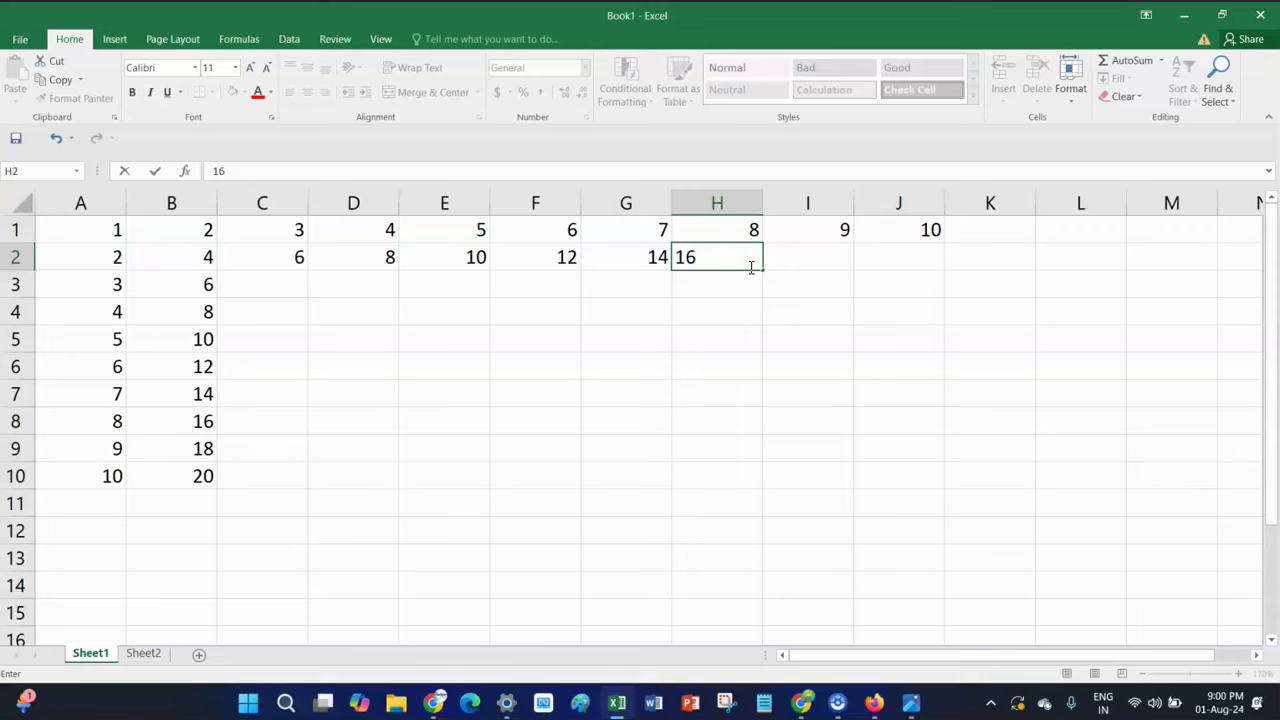
{"action": "left_click", "coordinate": [817, 260]}
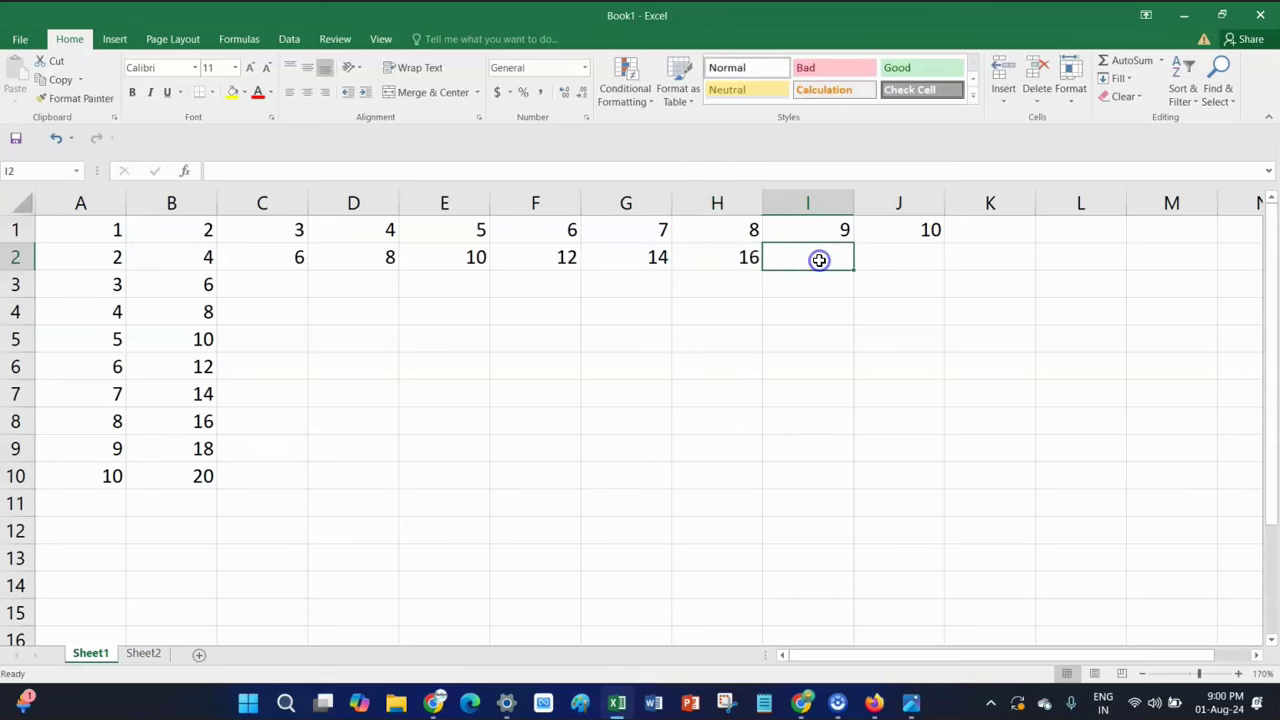
{"action": "type", "text": "18"}
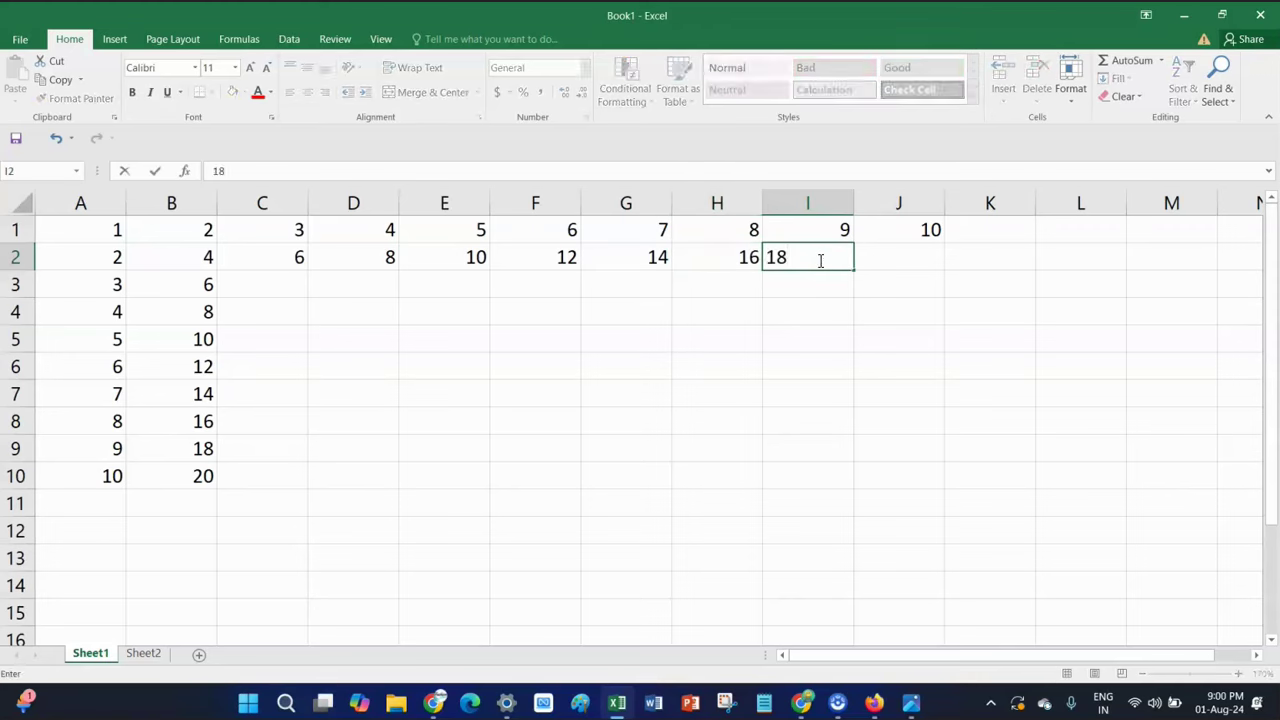
{"action": "left_click", "coordinate": [911, 266]}
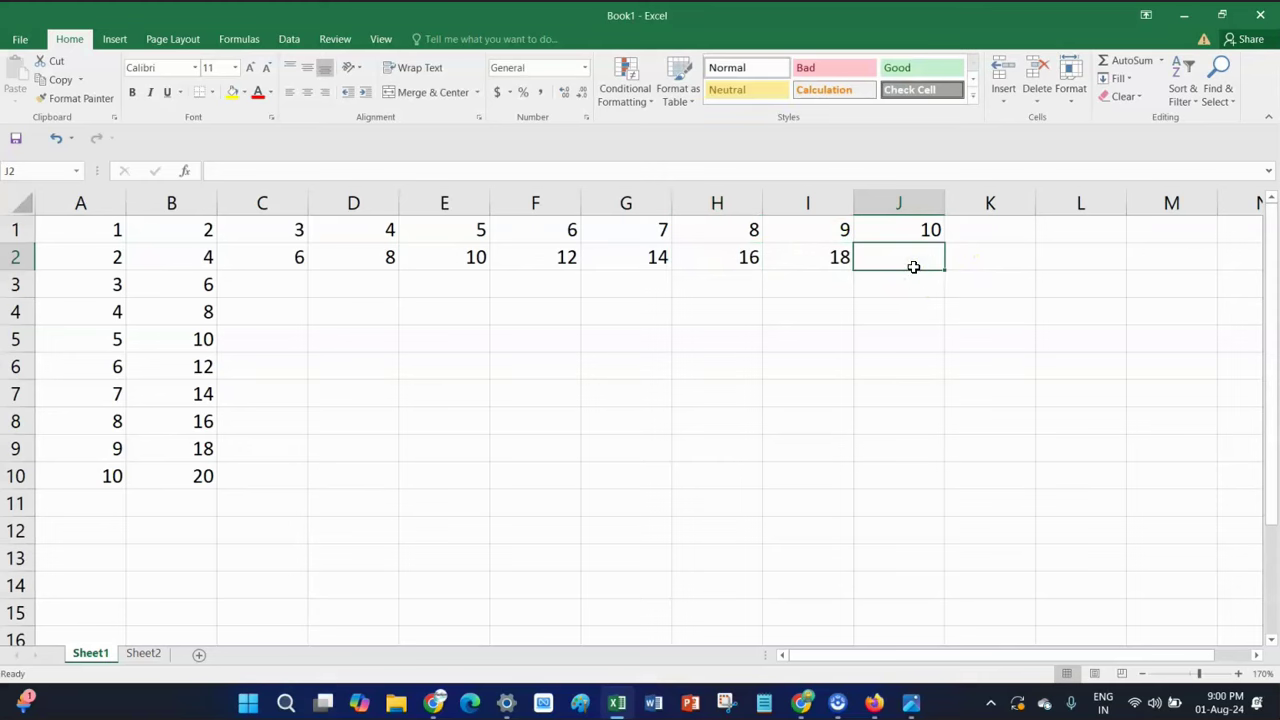
{"action": "type", "text": "20"}
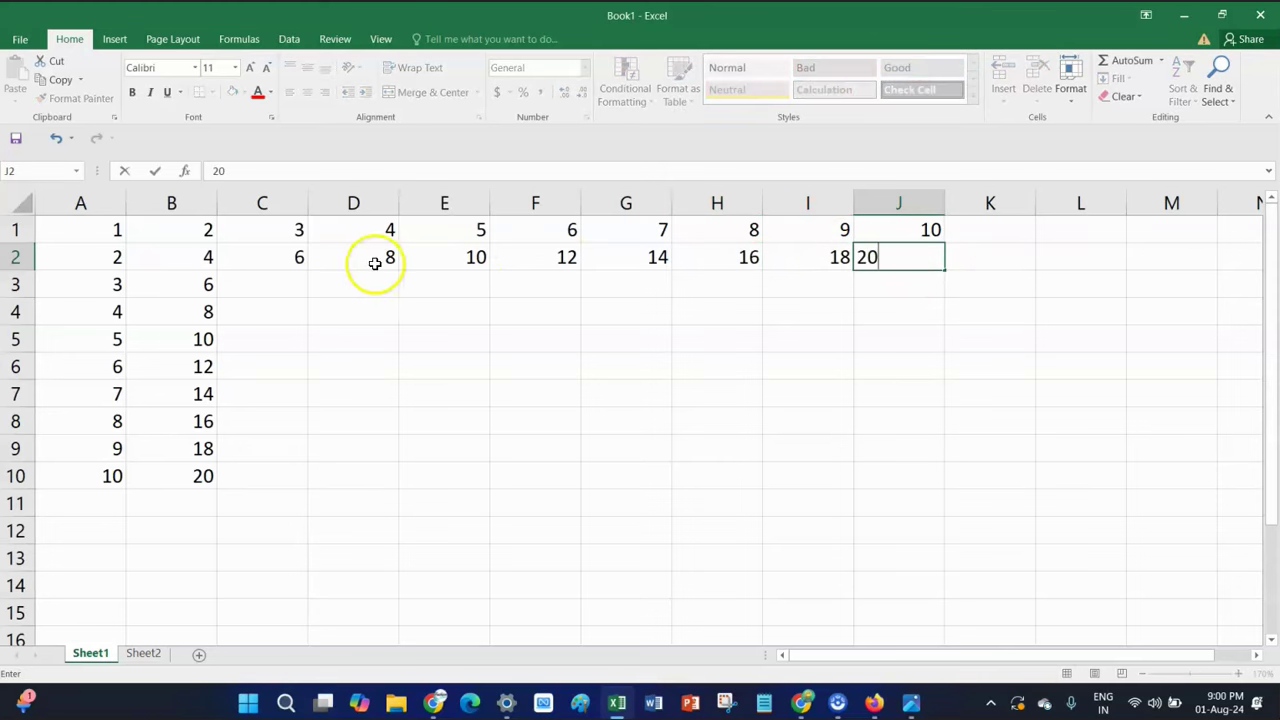
Fill the C1:J2 pattern down to row 10, completing the table with 100 in J10
{"action": "left_click_drag", "start_coordinate": [295, 229], "coordinate": [895, 258]}
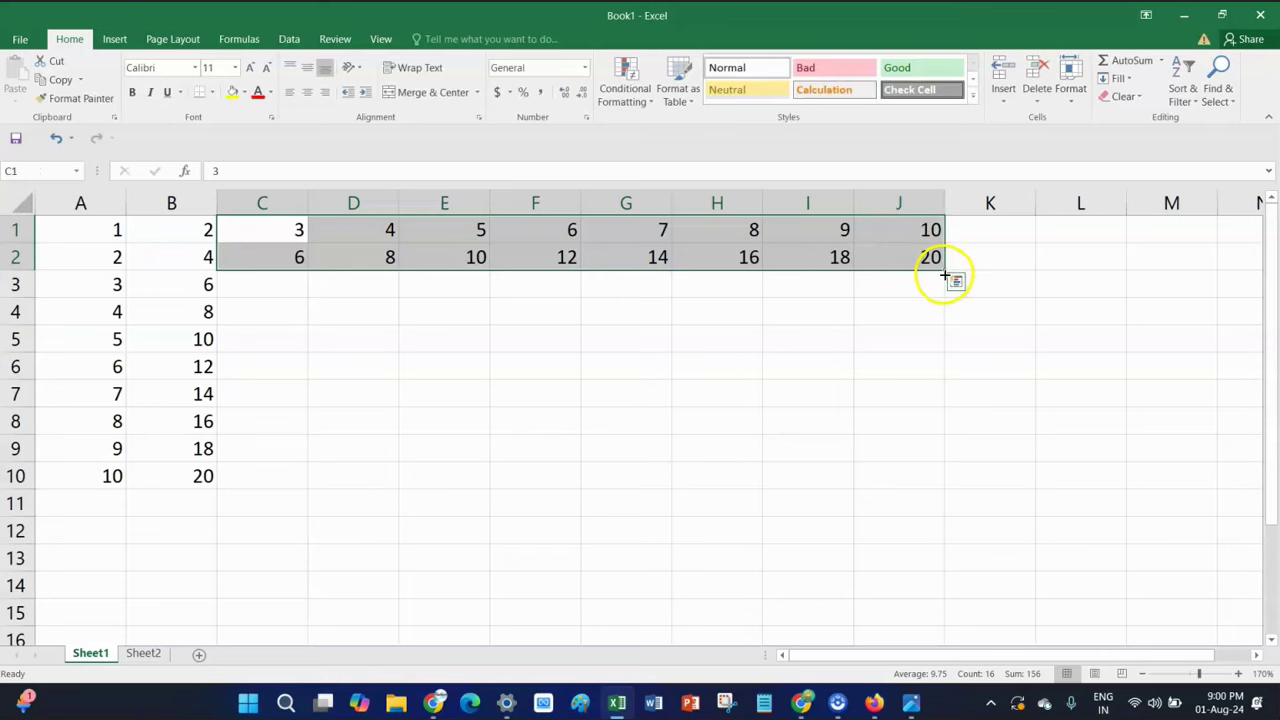
{"action": "left_click_drag", "start_coordinate": [944, 271], "coordinate": [939, 461]}
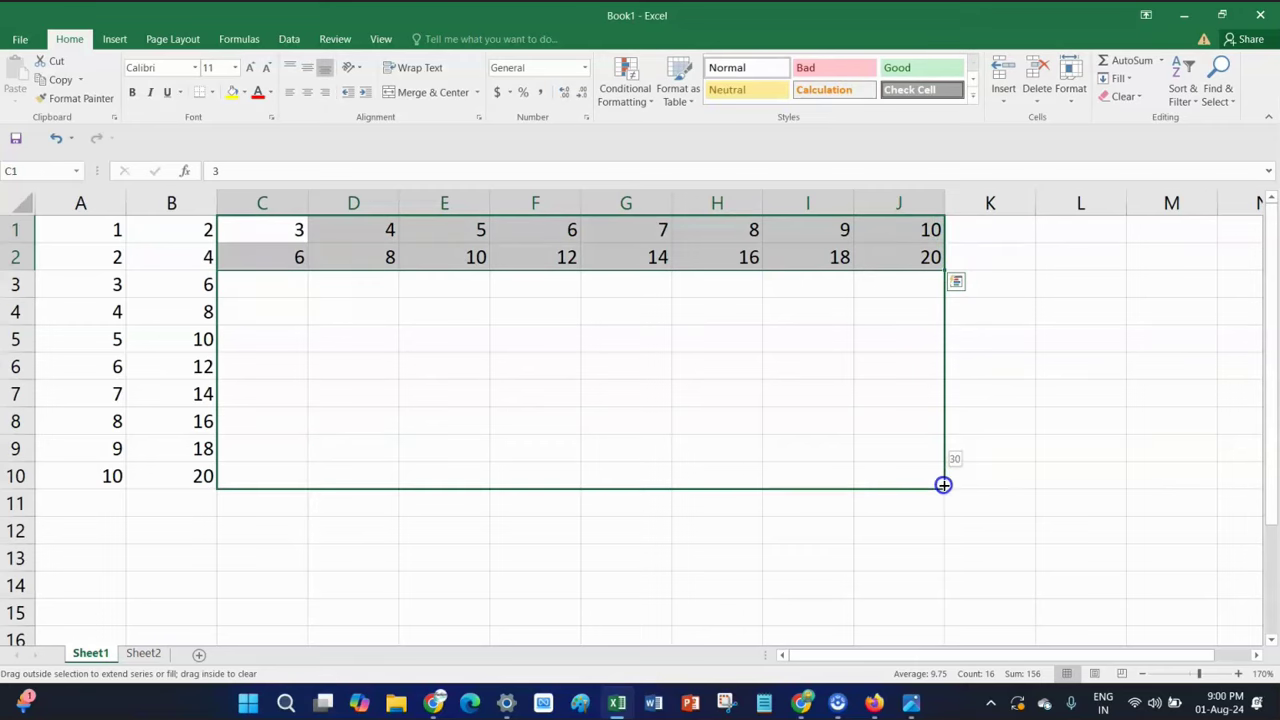
{"action": "left_click_drag", "start_coordinate": [940, 475], "coordinate": [943, 483]}
{"action": "left_click", "coordinate": [170, 315]}
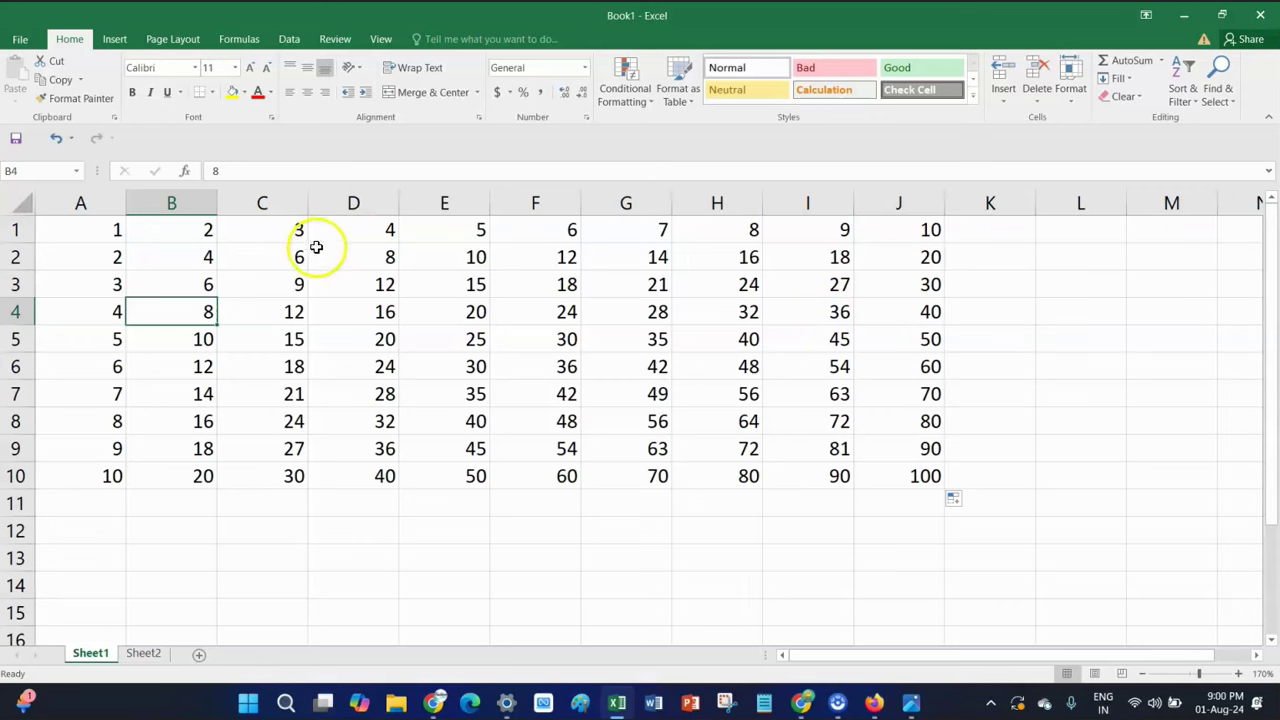
Make A1:J10 bold at font size 16 and open the delete-shortcut keys image
{"action": "mouse_move", "coordinate": [100, 229]}
{"action": "left_mouse_down"}
{"action": "mouse_move", "coordinate": [568, 450]}
{"action": "mouse_move", "coordinate": [928, 478]}
{"action": "left_mouse_up"}
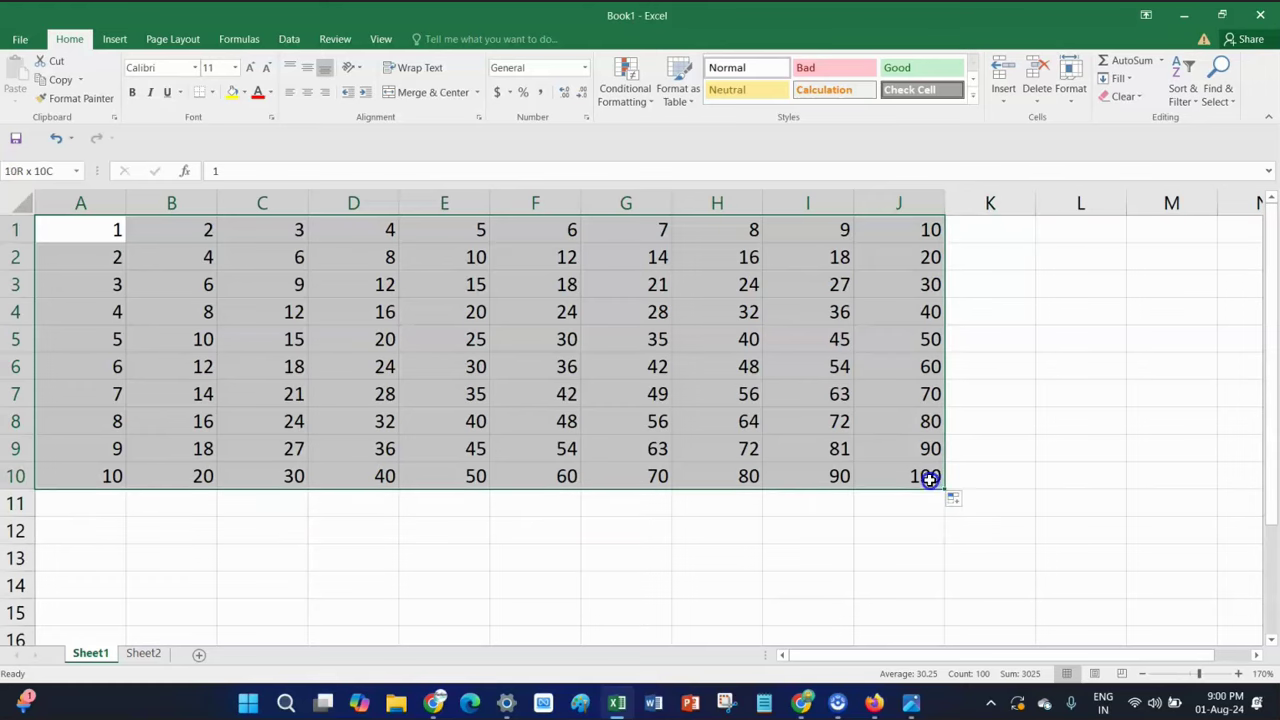
{"action": "left_click", "coordinate": [132, 92]}
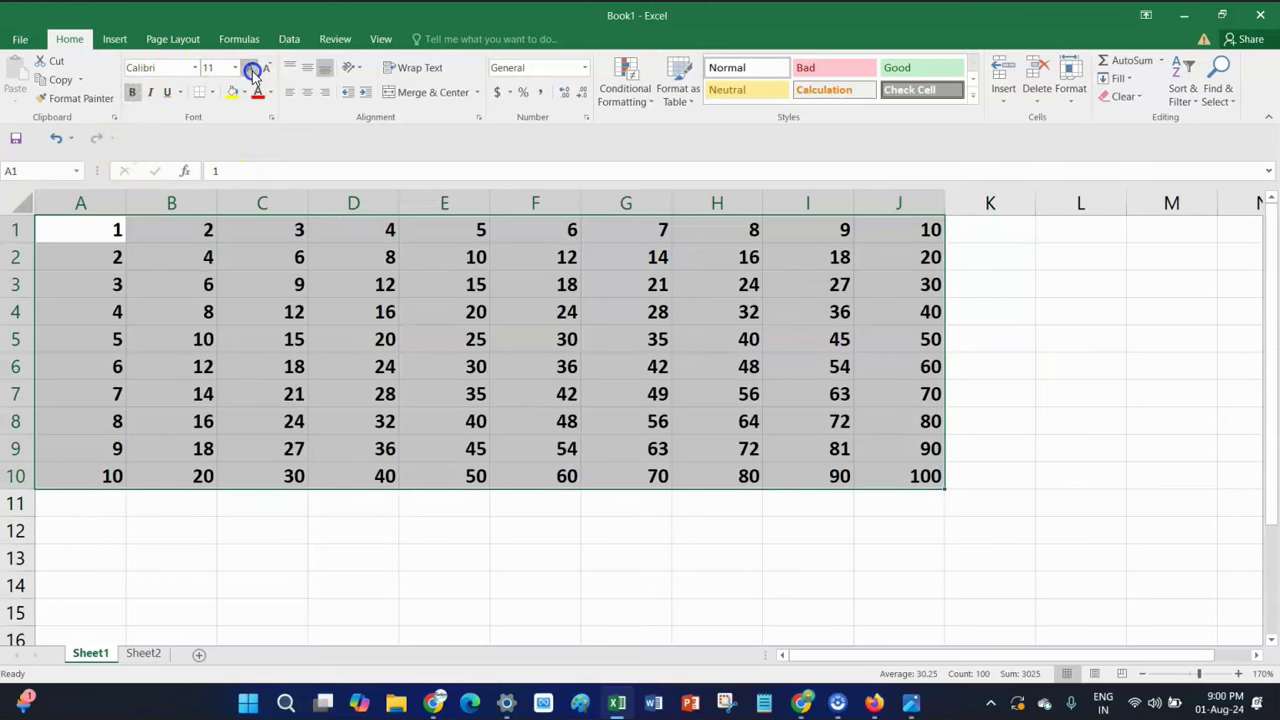
{"action": "left_click", "coordinate": [251, 68]}
{"action": "left_click", "coordinate": [251, 68]}
{"action": "left_click", "coordinate": [251, 68]}
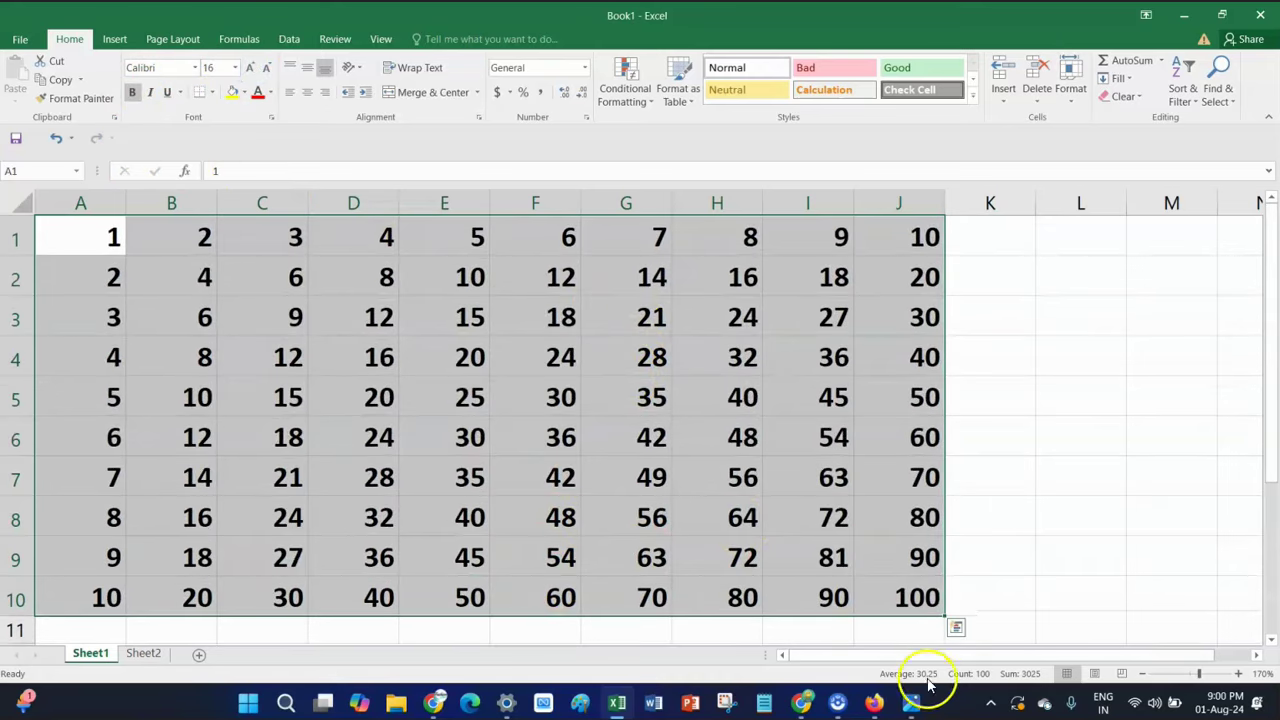
{"action": "left_click", "coordinate": [910, 703]}
{"action": "left_click", "coordinate": [983, 635]}
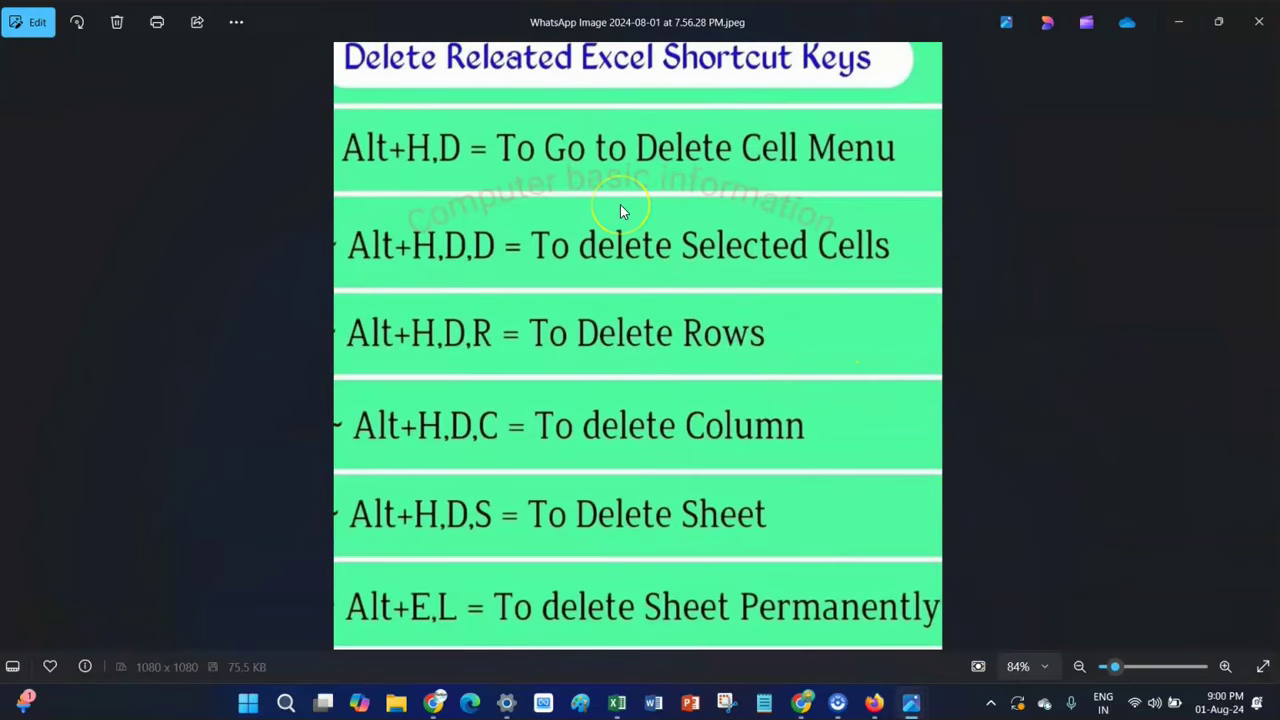
Zoom the shortcut image to 177%, pan to the delete Column and Delete Sheet rows, then return to 146%
{"action": "scroll", "coordinate": [620, 210], "scroll_direction": "up", "scroll_amount": 2}
{"action": "scroll", "coordinate": [640, 209], "scroll_direction": "up", "scroll_amount": 1}
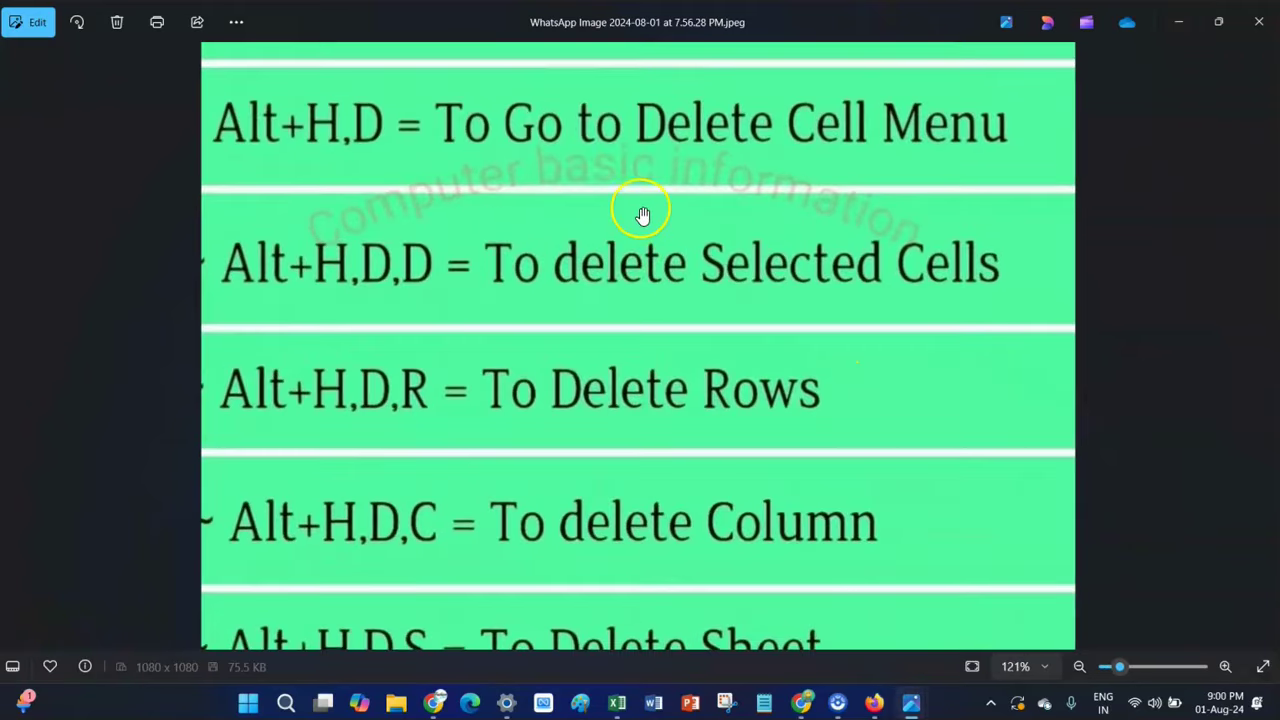
{"action": "scroll", "coordinate": [686, 347], "scroll_direction": "up", "scroll_amount": 3}
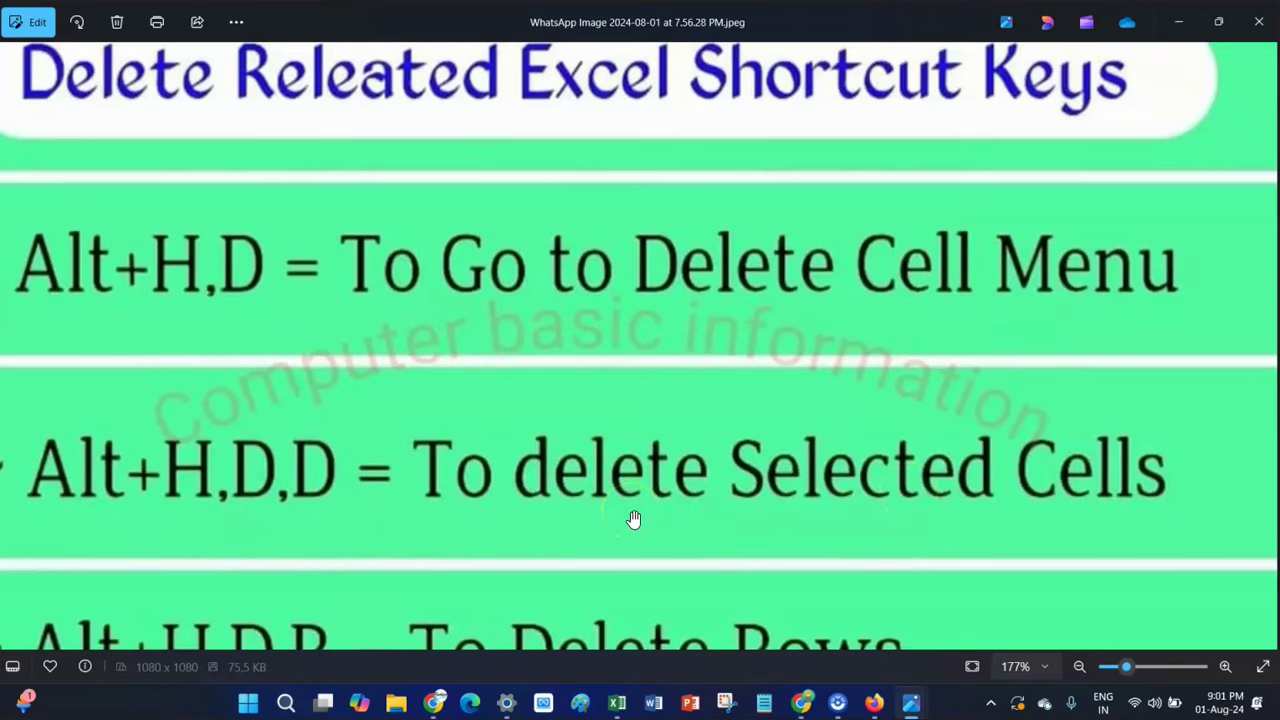
{"action": "scroll", "coordinate": [633, 519], "scroll_direction": "down", "scroll_amount": 2}
{"action": "left_click_drag", "start_coordinate": [786, 471], "coordinate": [771, 323]}
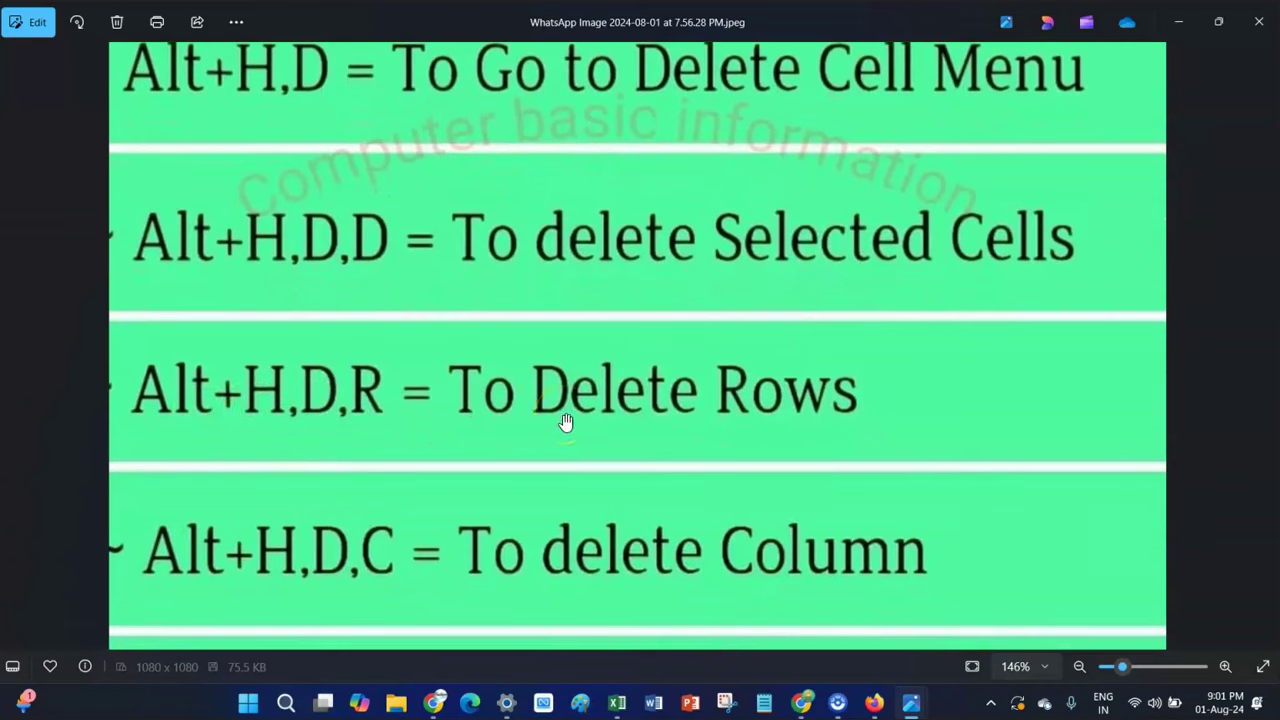
{"action": "left_click", "coordinate": [637, 527]}
{"action": "left_click_drag", "start_coordinate": [818, 530], "coordinate": [803, 332]}
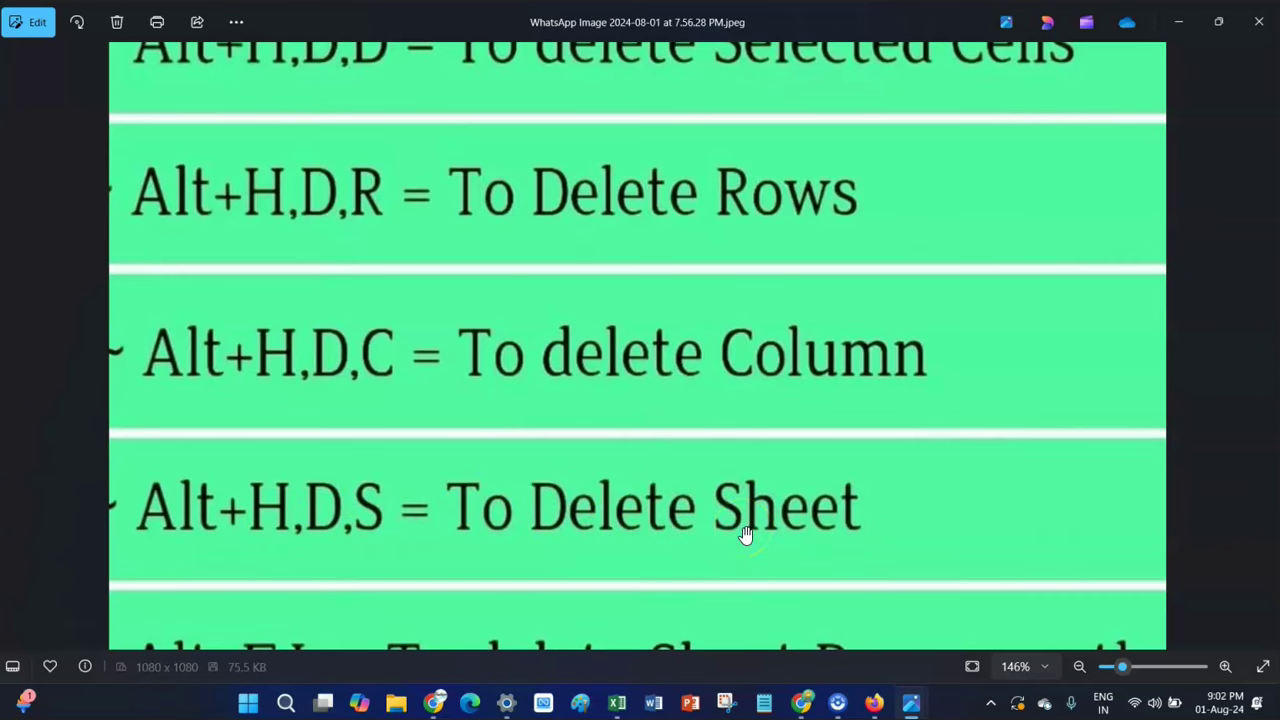
{"action": "scroll", "coordinate": [551, 491], "scroll_direction": "up", "scroll_amount": 3}
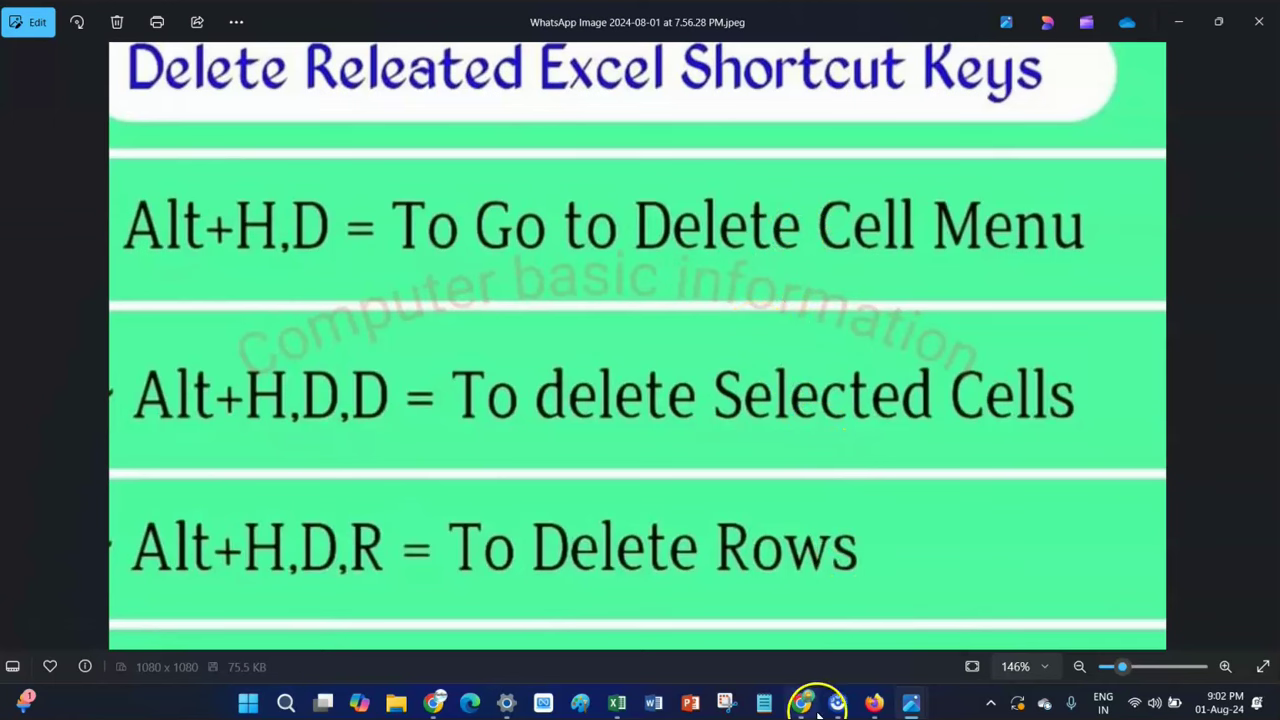
Restore and narrow the Photos window at 68% zoom, placing it right of the Excel table
{"action": "left_click", "coordinate": [618, 701]}
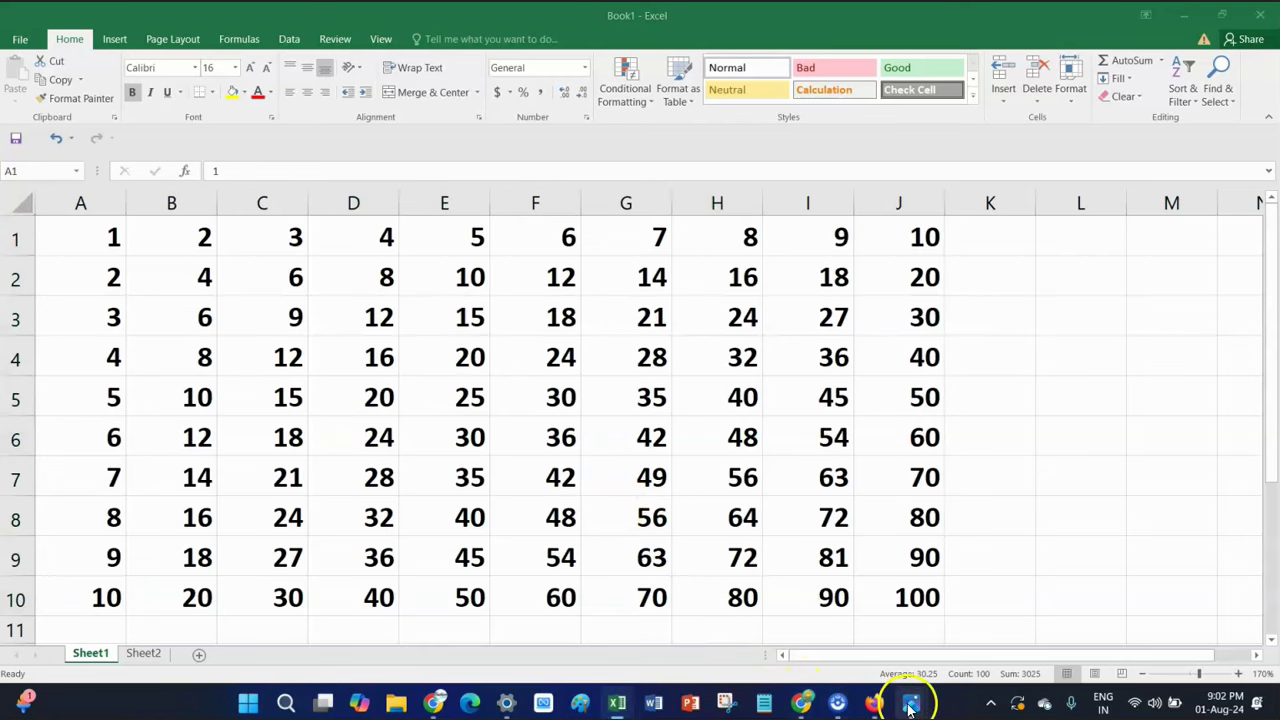
{"action": "mouse_move", "coordinate": [908, 700]}
{"action": "left_click", "coordinate": [988, 633]}
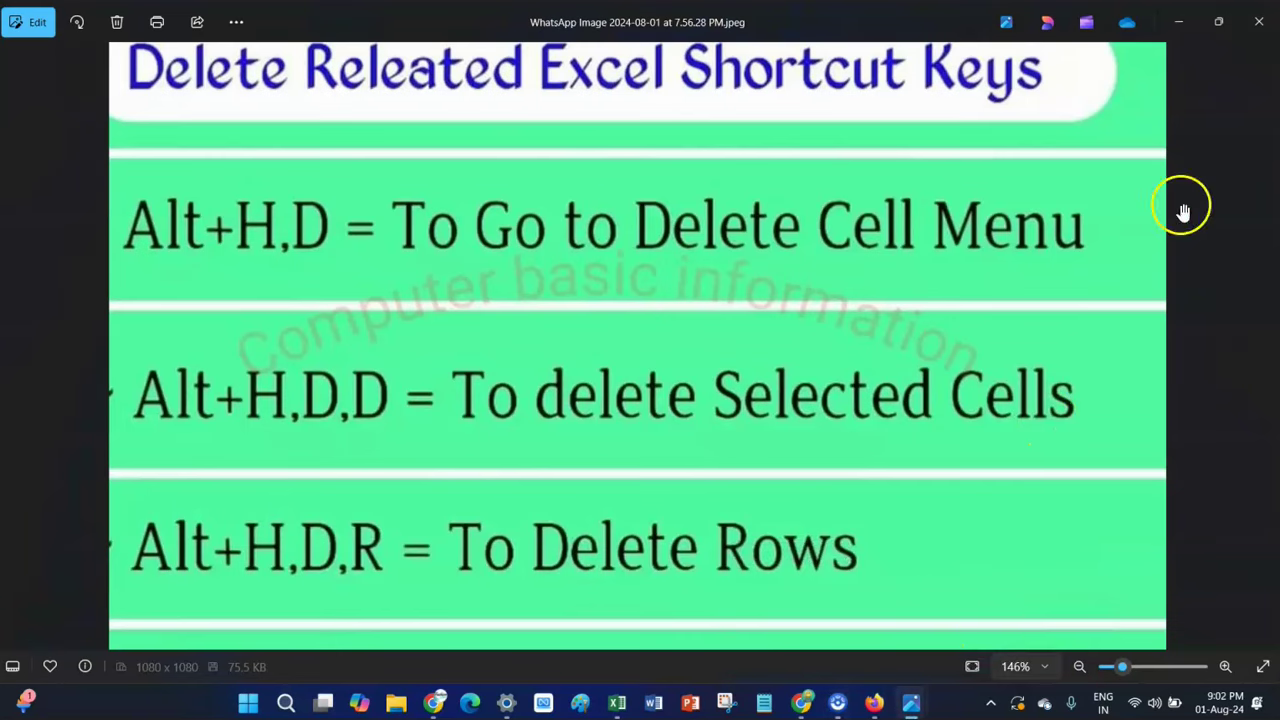
{"action": "left_click", "coordinate": [1218, 22]}
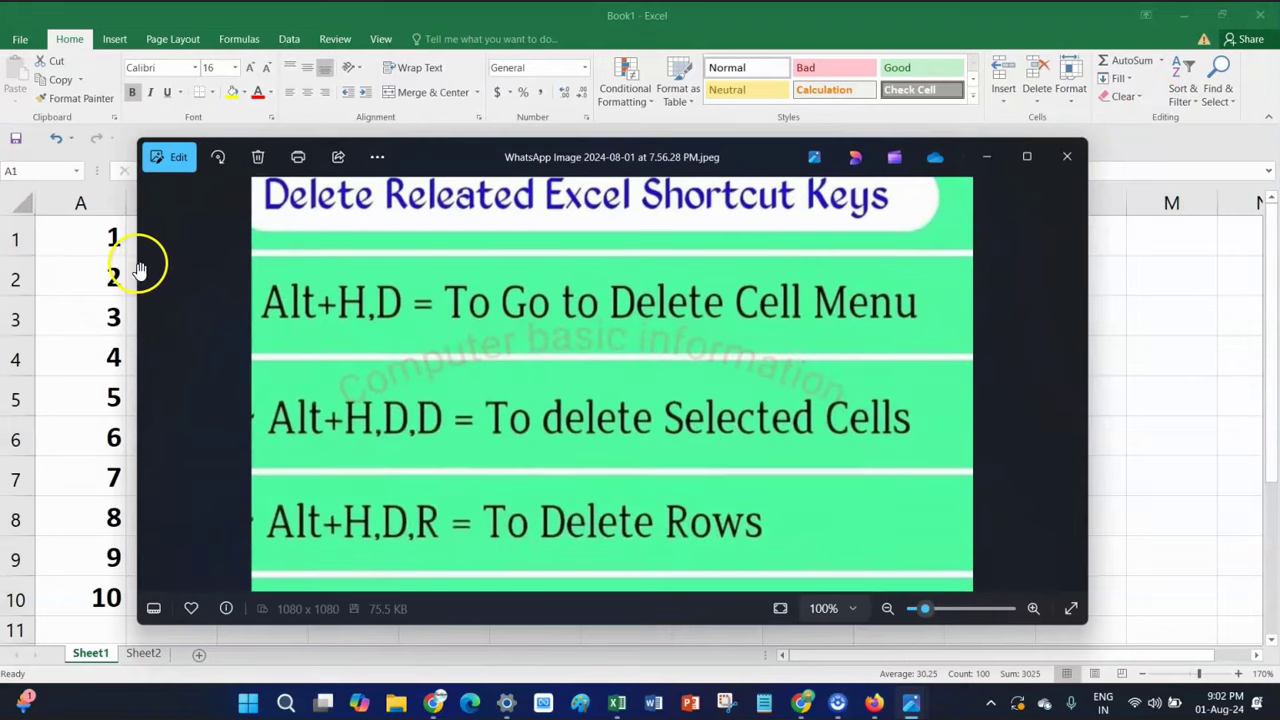
{"action": "mouse_move", "coordinate": [137, 255]}
{"action": "left_mouse_down"}
{"action": "mouse_move", "coordinate": [288, 253]}
{"action": "mouse_move", "coordinate": [532, 278]}
{"action": "left_mouse_up"}
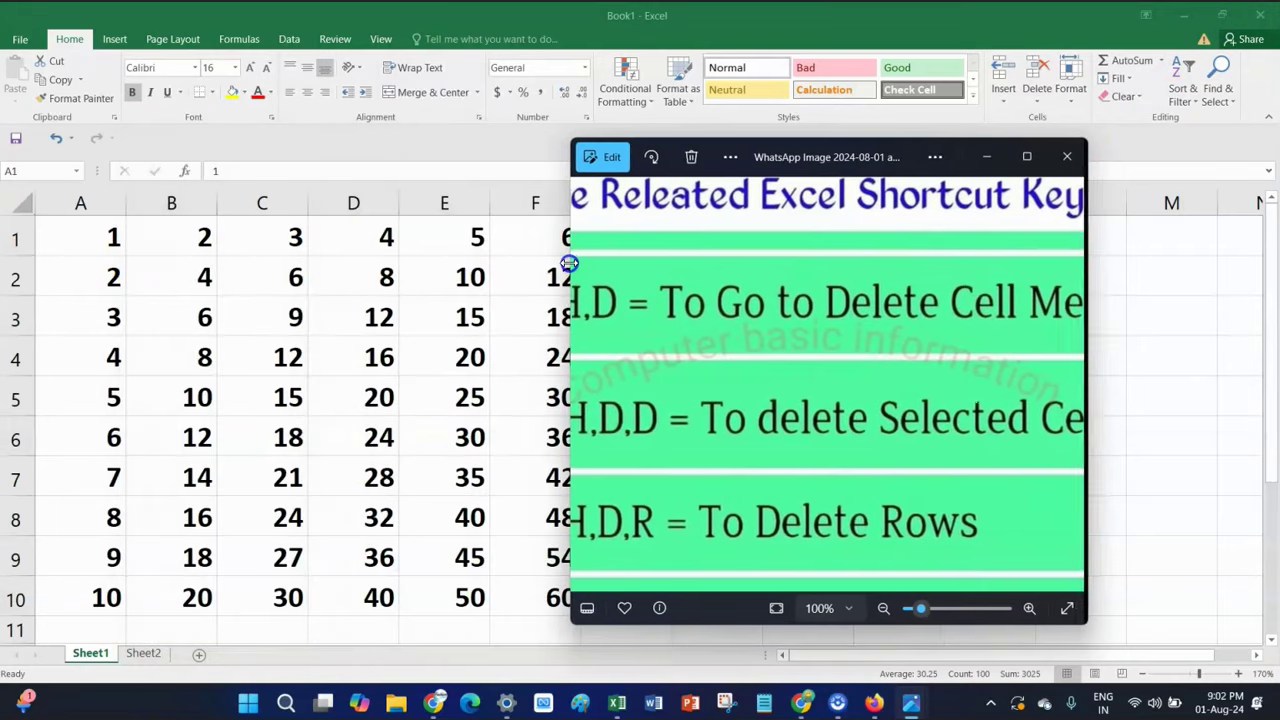
{"action": "scroll", "coordinate": [920, 383], "scroll_direction": "down", "scroll_amount": 3}
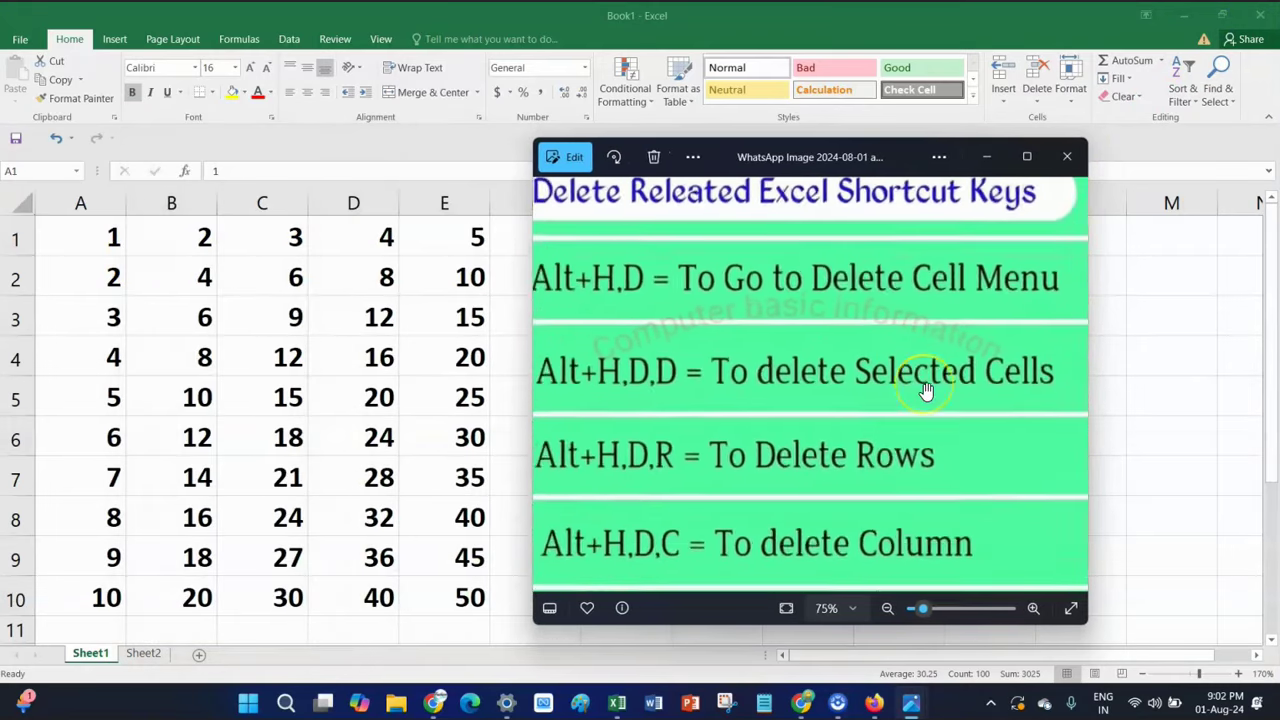
{"action": "left_click_drag", "start_coordinate": [896, 157], "coordinate": [1090, 190]}
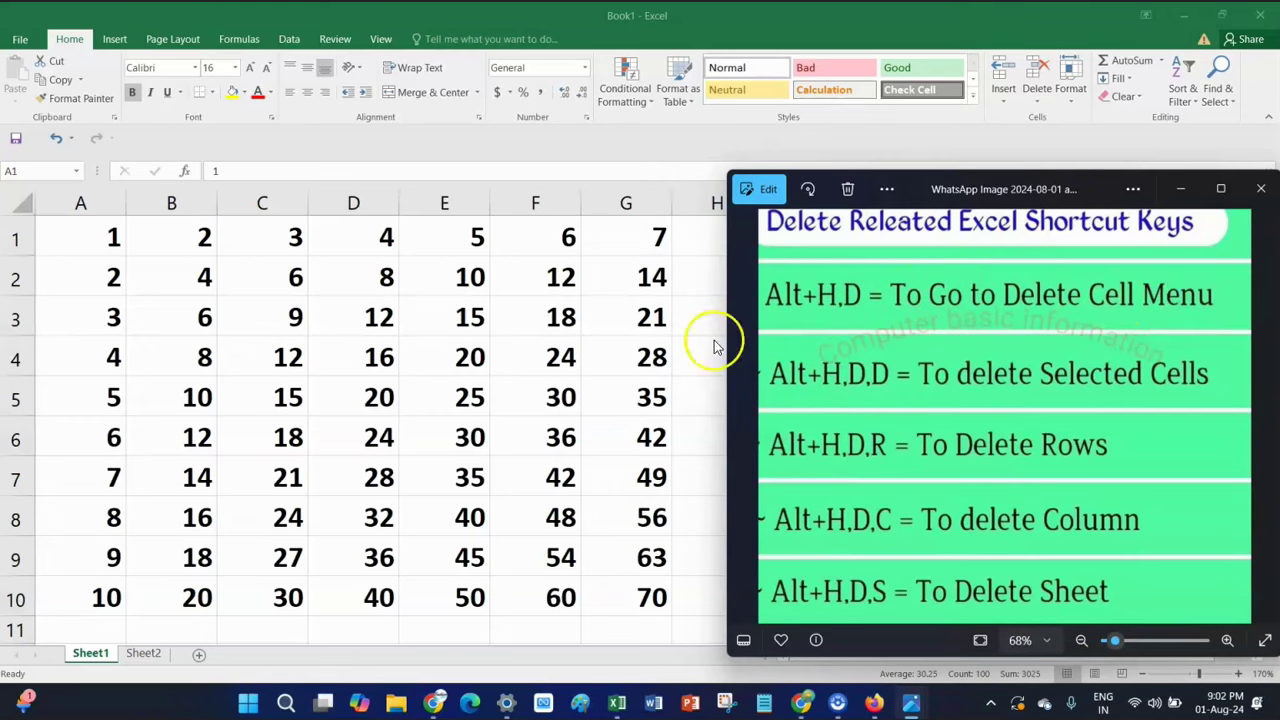
{"action": "key", "text": "alt+Tab"}
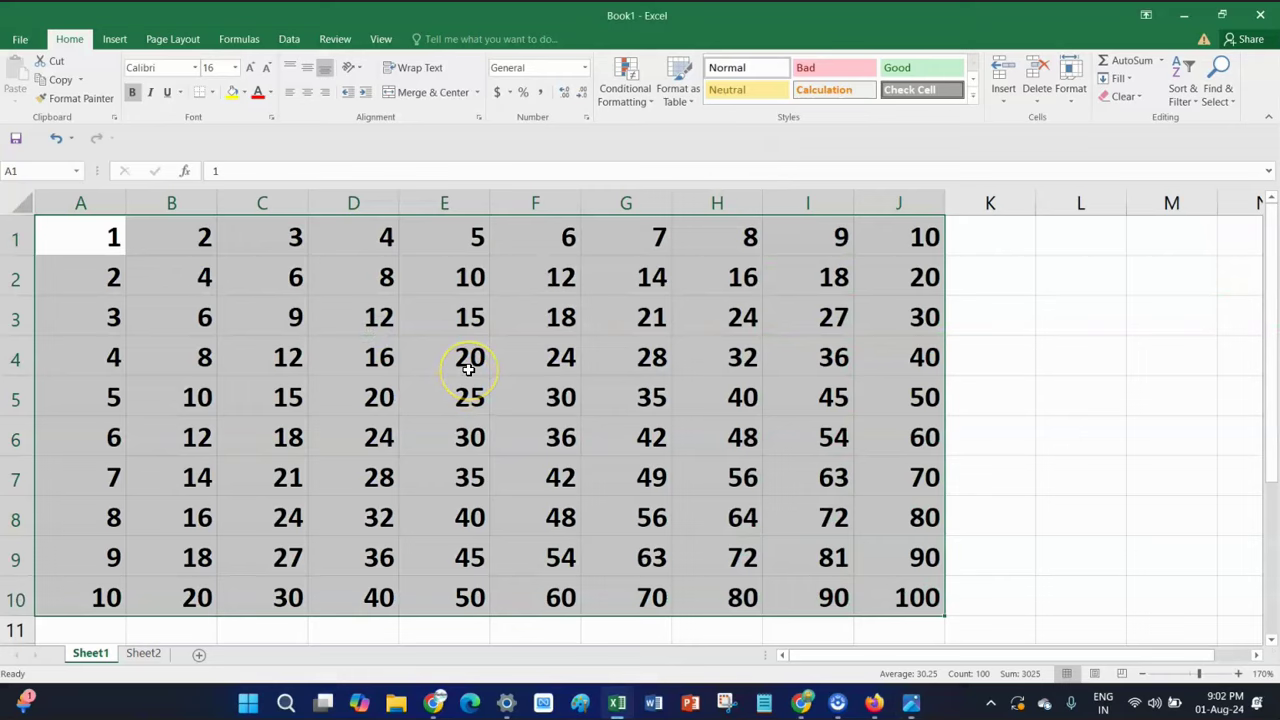
{"action": "key", "text": "alt+Tab"}
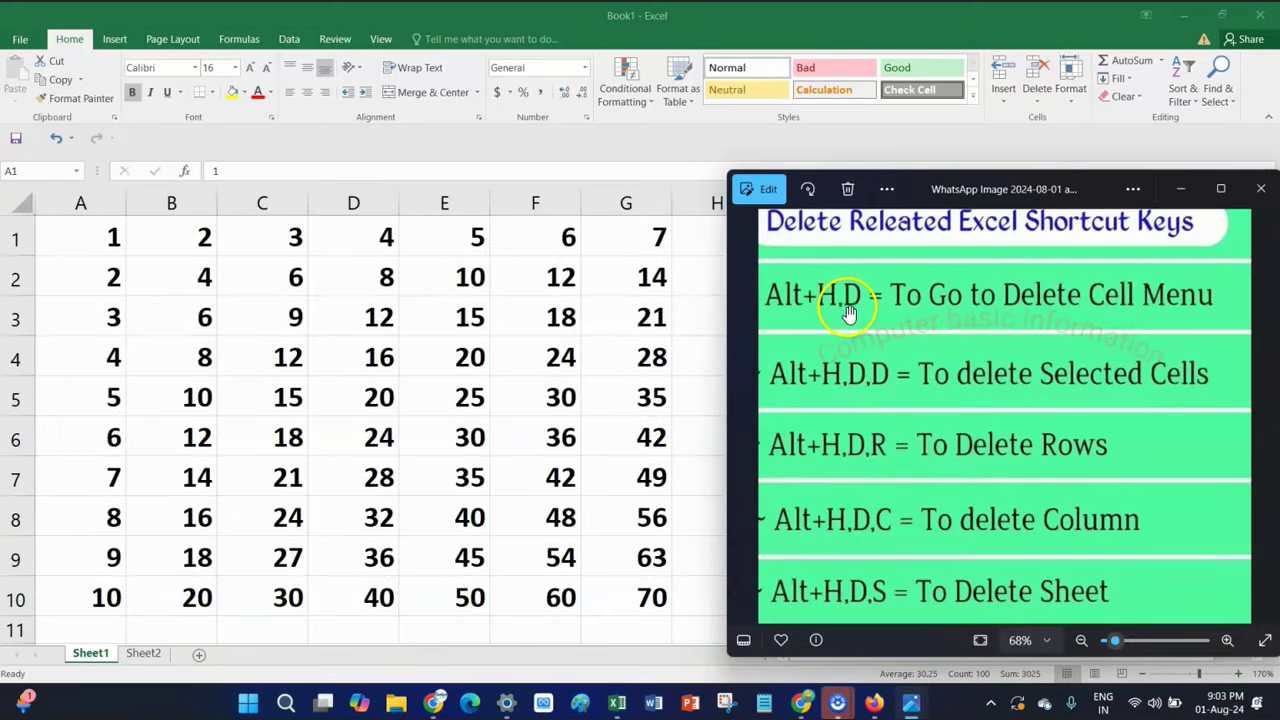
{"action": "key", "text": "alt+Tab"}
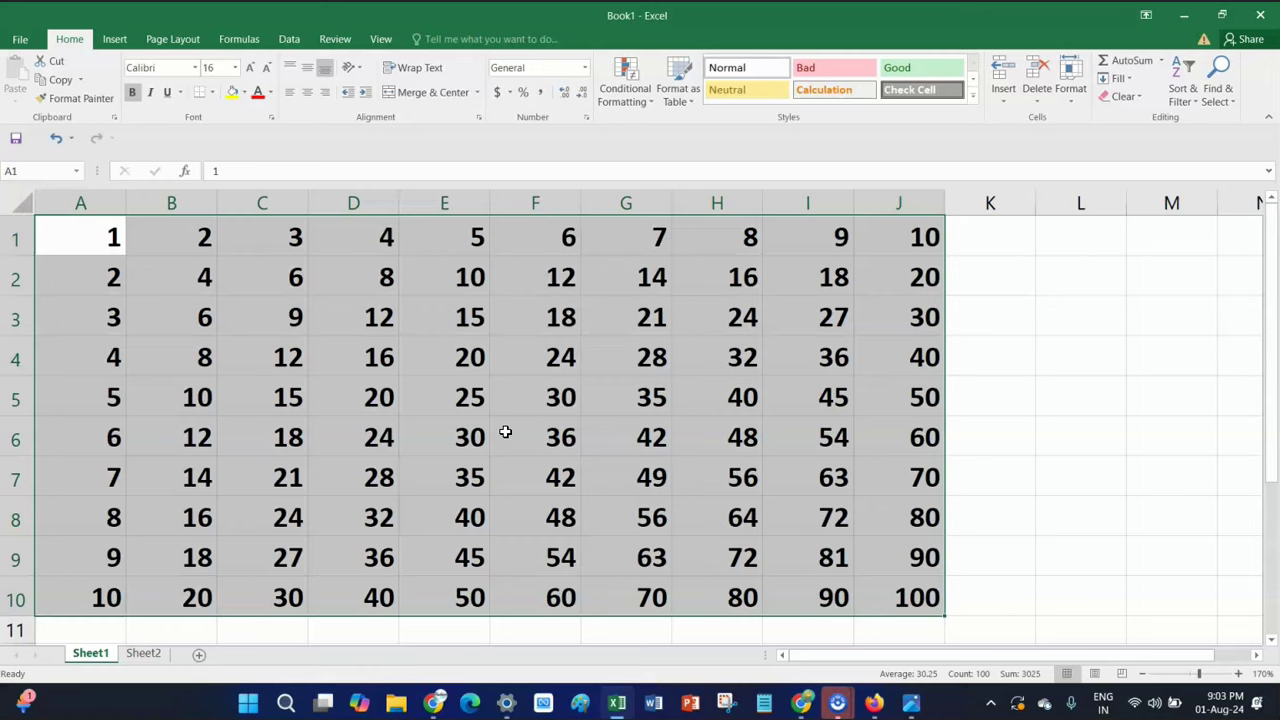
Select the whole table A1:J10 and show the Home Delete dropdown with Alt+H, D
{"action": "key", "text": "alt"}
{"action": "left_click", "coordinate": [471, 437]}
{"action": "left_click", "coordinate": [114, 237]}
{"action": "left_click_drag", "start_coordinate": [114, 237], "coordinate": [894, 585]}
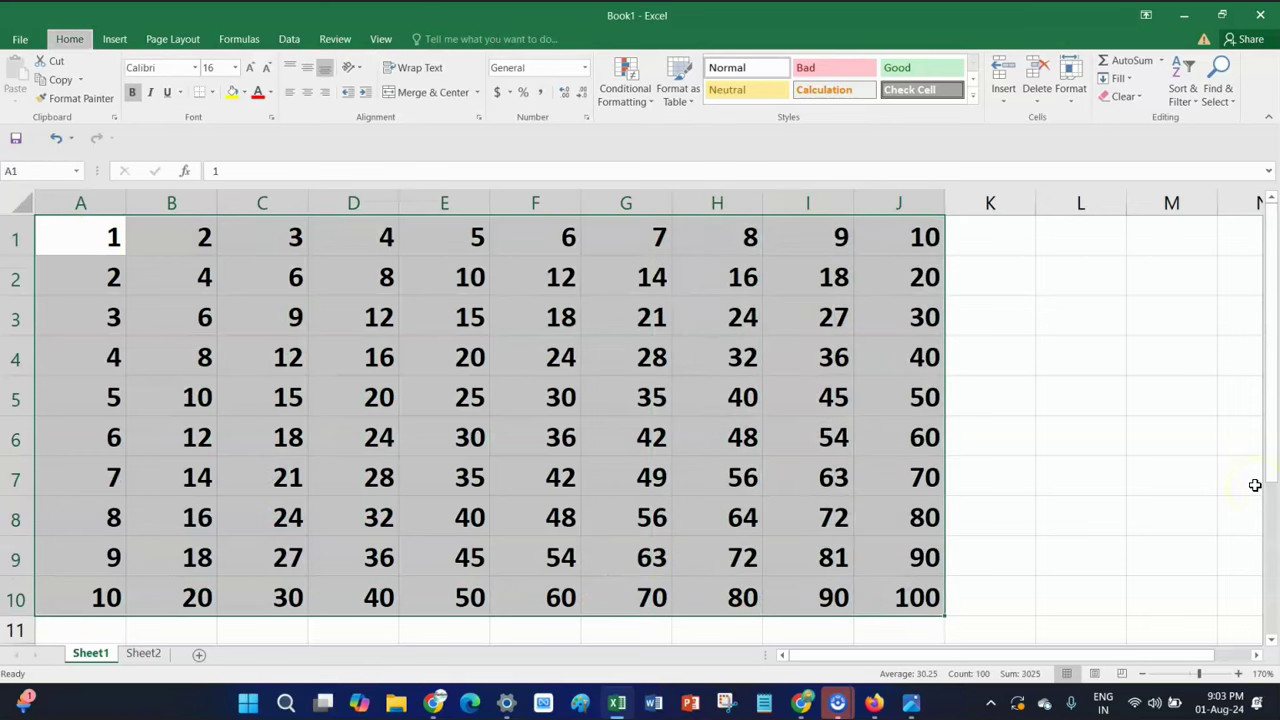
{"action": "key", "text": "alt+h"}
{"action": "key", "text": "d"}
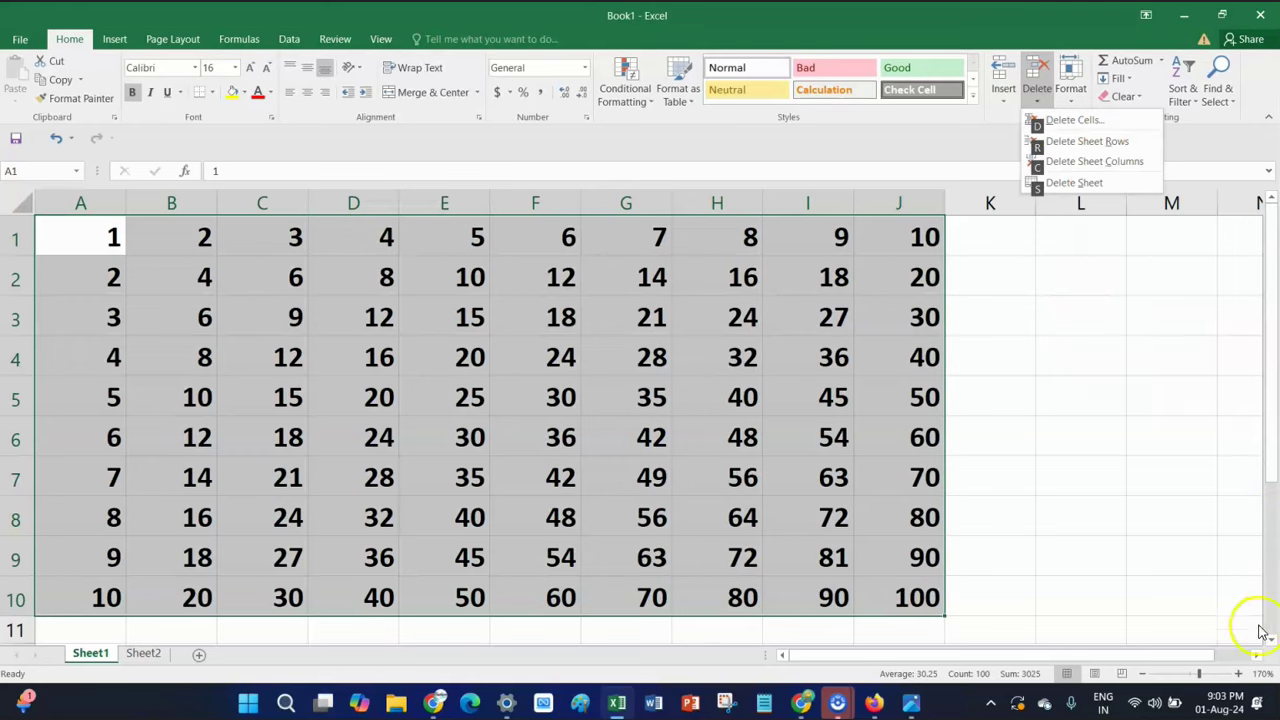
Zoom the sheet to 190%, reopen the Delete dropdown, and bring the shortcut image forward
{"action": "left_click", "coordinate": [1238, 674]}
{"action": "left_click", "coordinate": [1238, 674]}
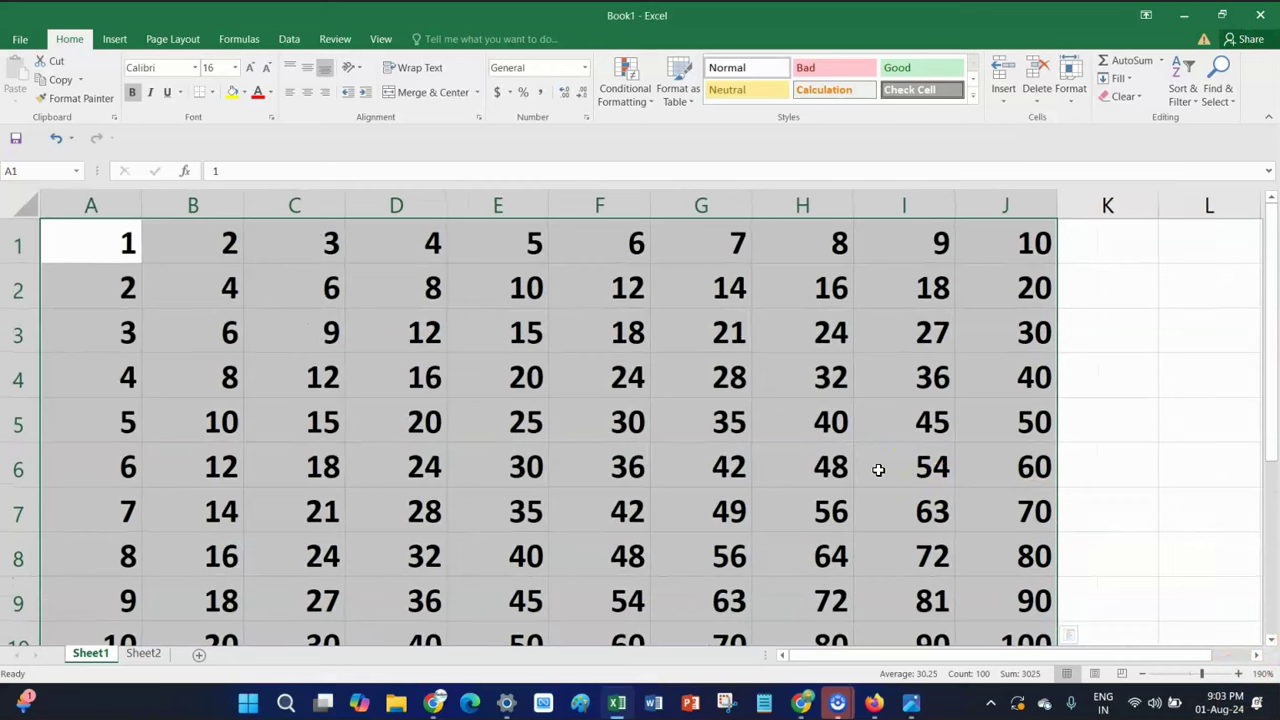
{"action": "key", "text": "alt+h"}
{"action": "key", "text": "d"}
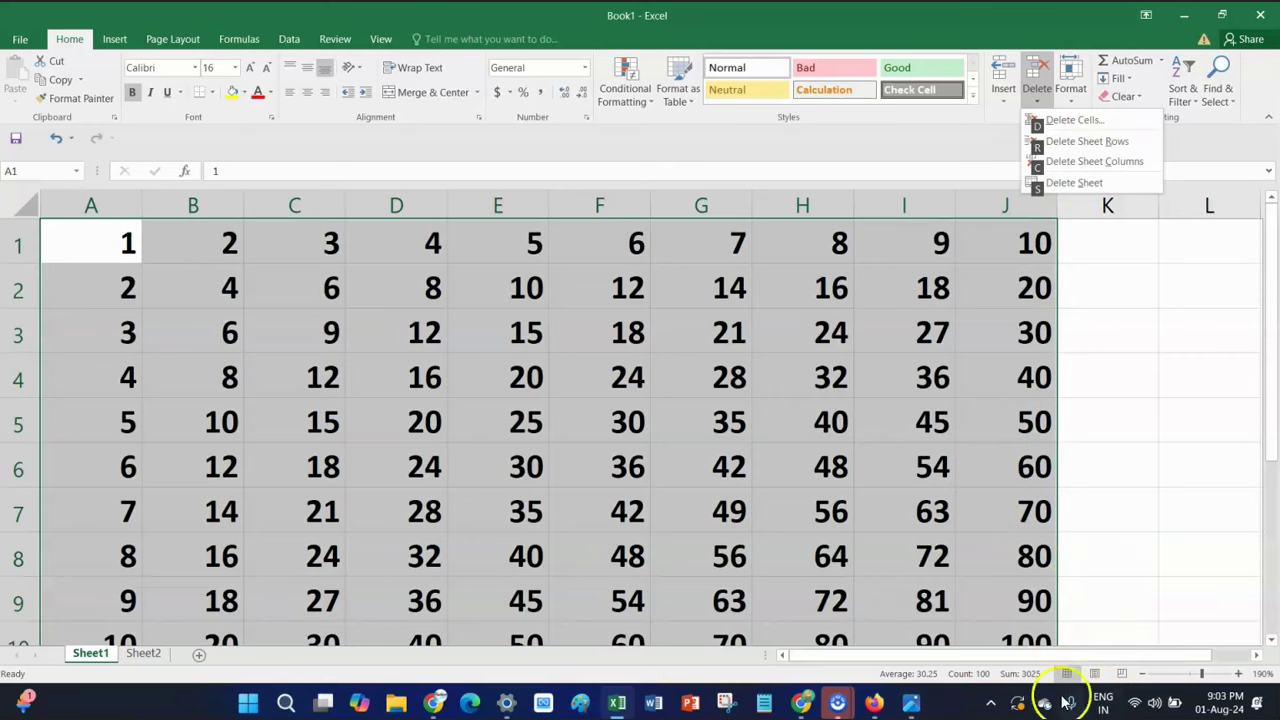
{"action": "left_click", "coordinate": [910, 703]}
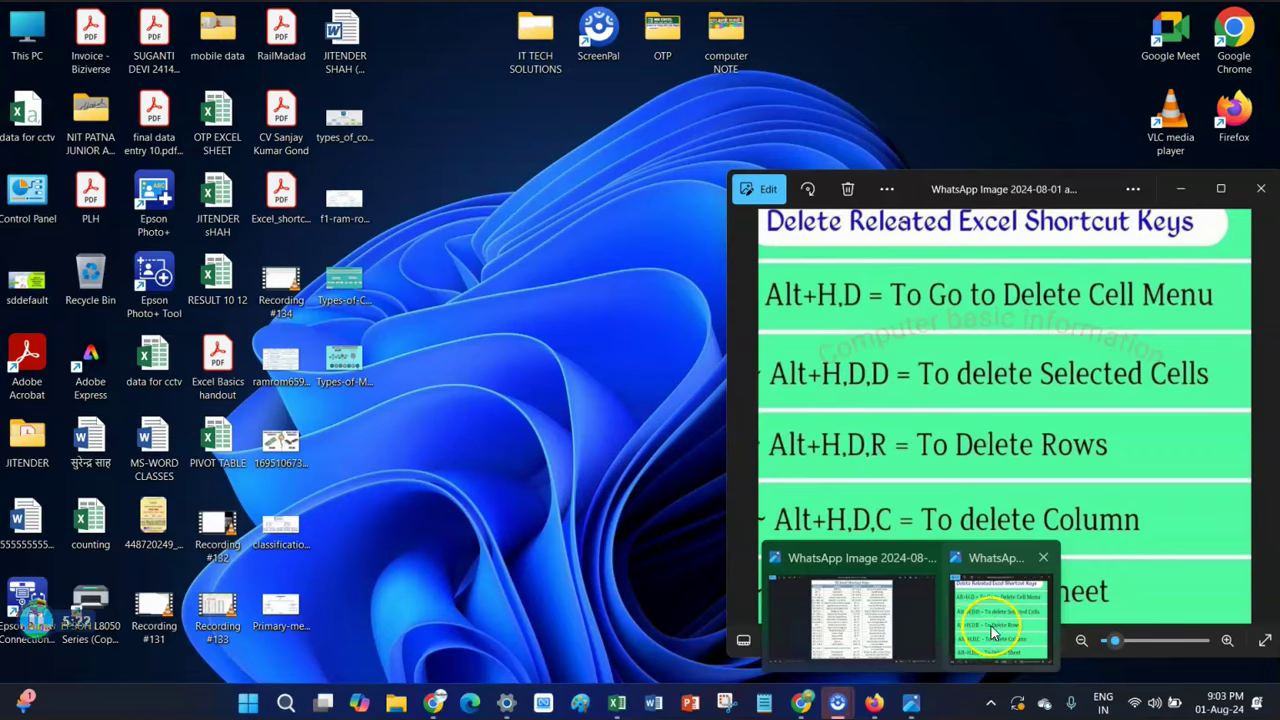
{"action": "left_click", "coordinate": [986, 629]}
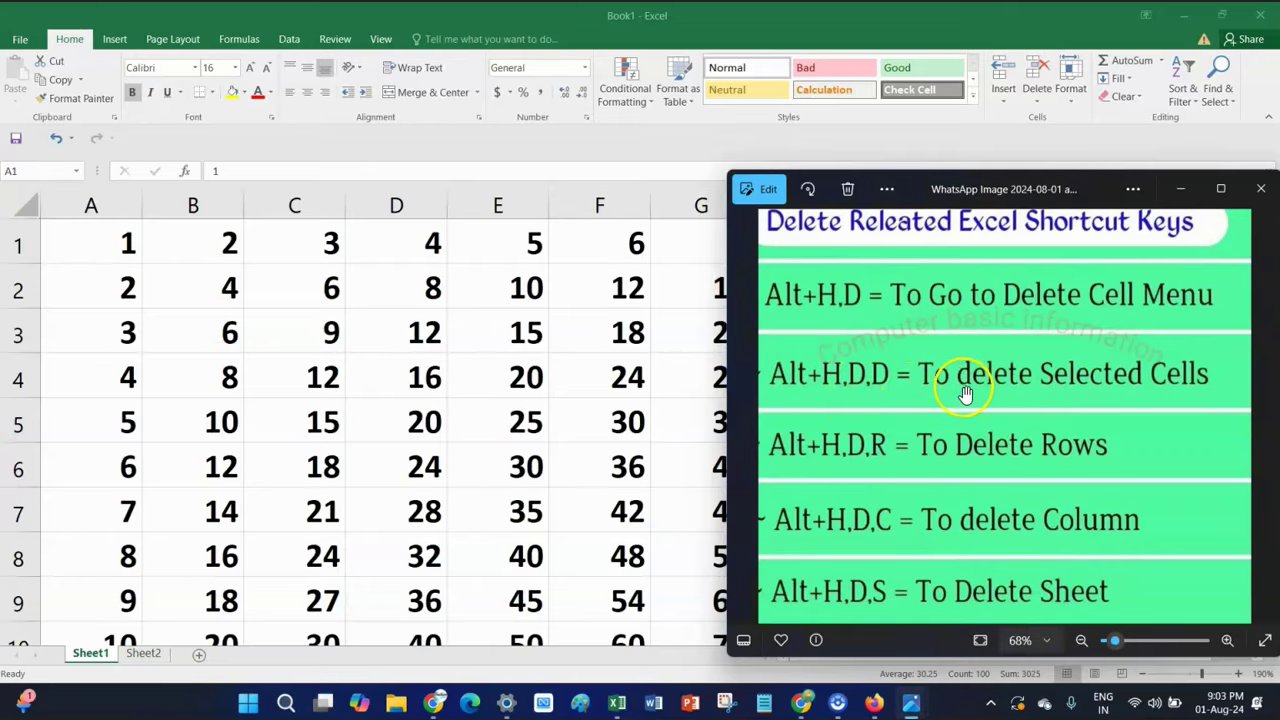
Select the A1:B2 block and check the delete shortcut image
{"action": "left_click", "coordinate": [591, 282]}
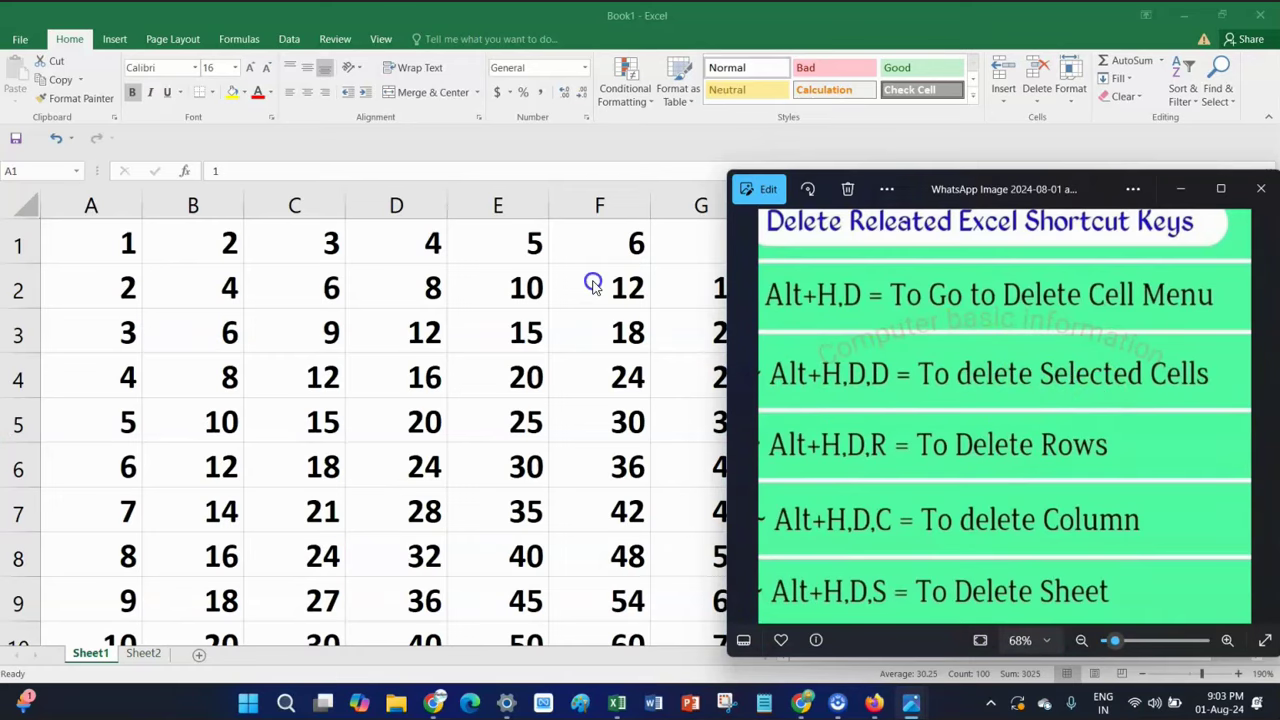
{"action": "left_click", "coordinate": [709, 470]}
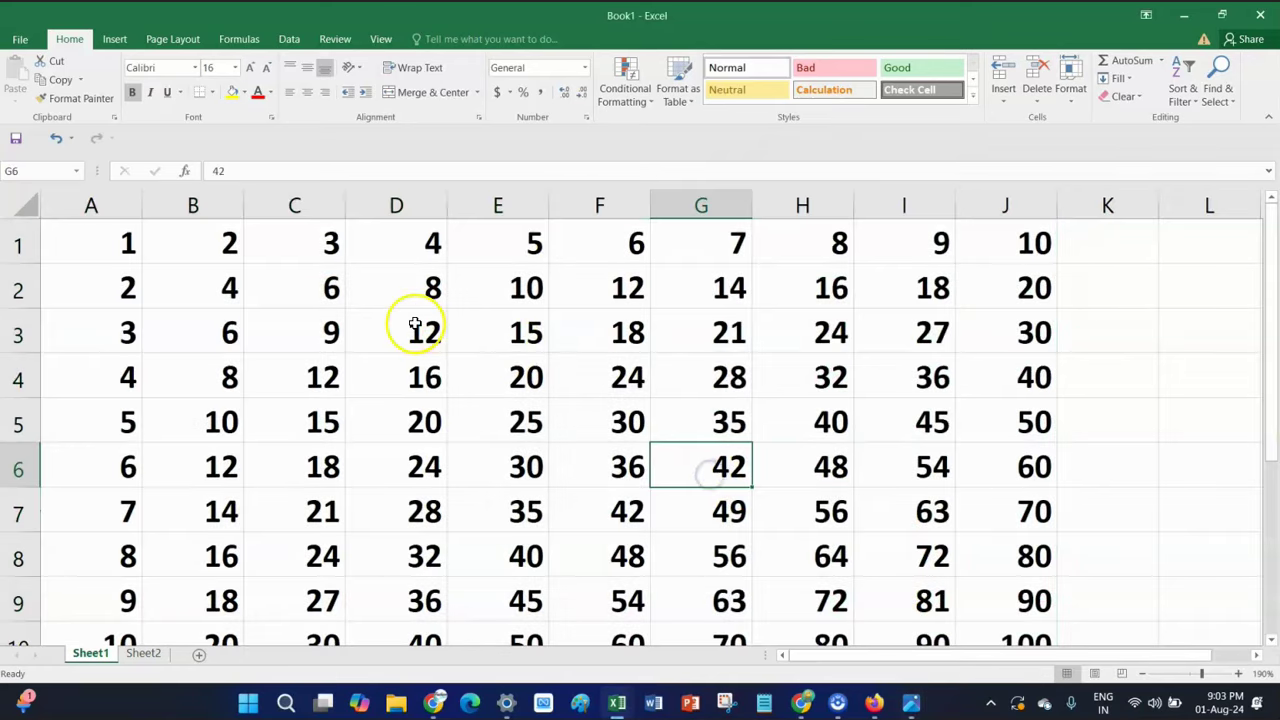
{"action": "mouse_move", "coordinate": [143, 243]}
{"action": "left_mouse_down"}
{"action": "mouse_move", "coordinate": [166, 337]}
{"action": "mouse_move", "coordinate": [161, 258]}
{"action": "mouse_move", "coordinate": [178, 290]}
{"action": "left_mouse_up"}
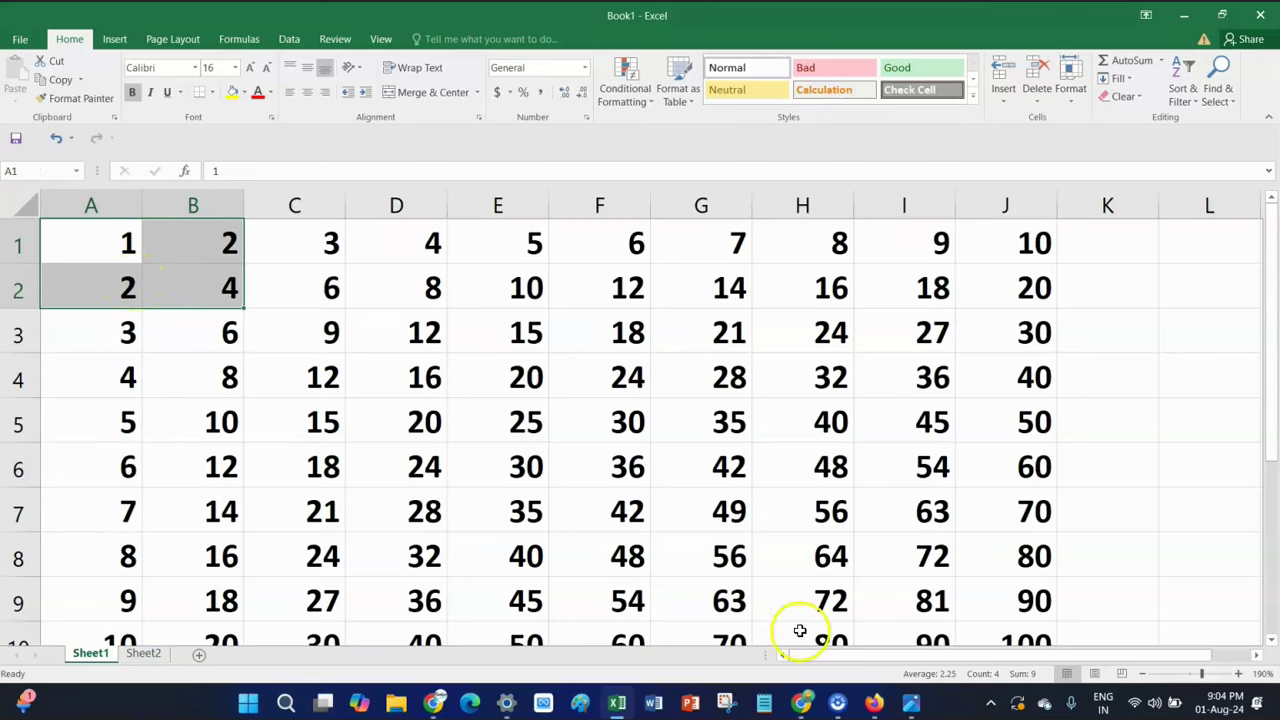
{"action": "mouse_move", "coordinate": [910, 703]}
{"action": "left_click", "coordinate": [978, 625]}
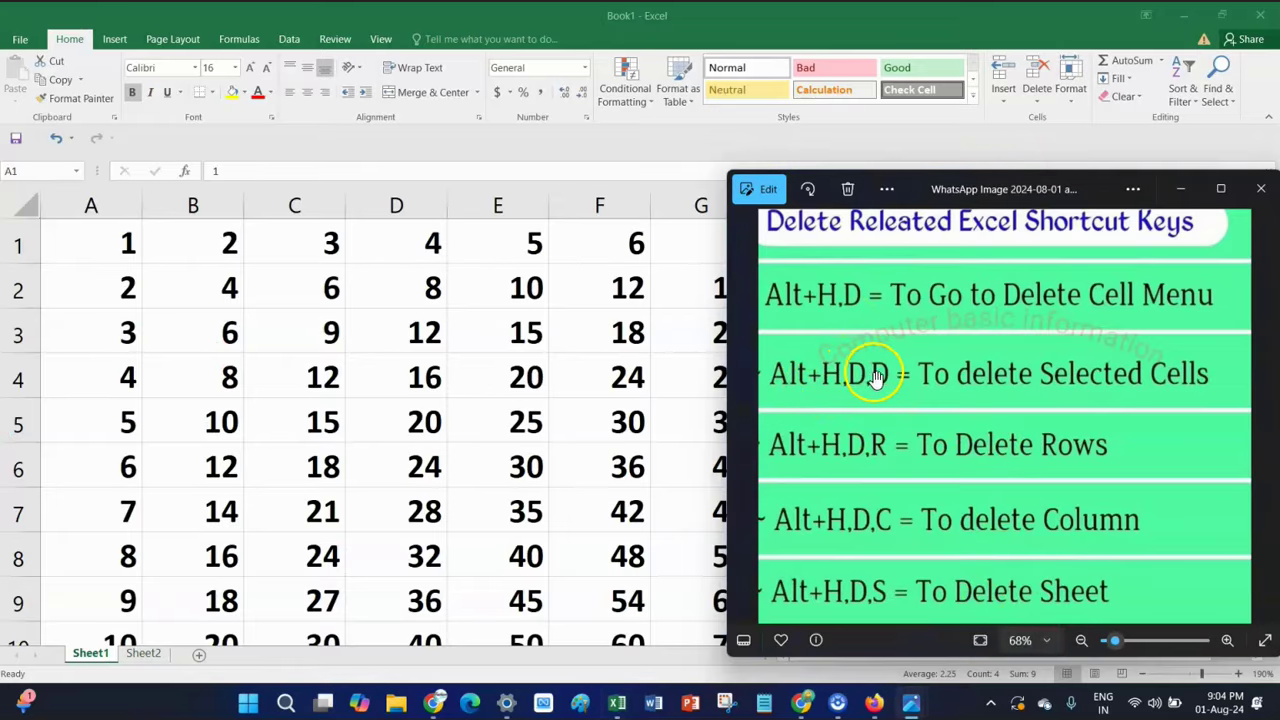
Delete A1:B2 with Alt+H, D, D shifting cells up, then undo it with Ctrl+Z
{"action": "key", "text": "alt+Tab"}
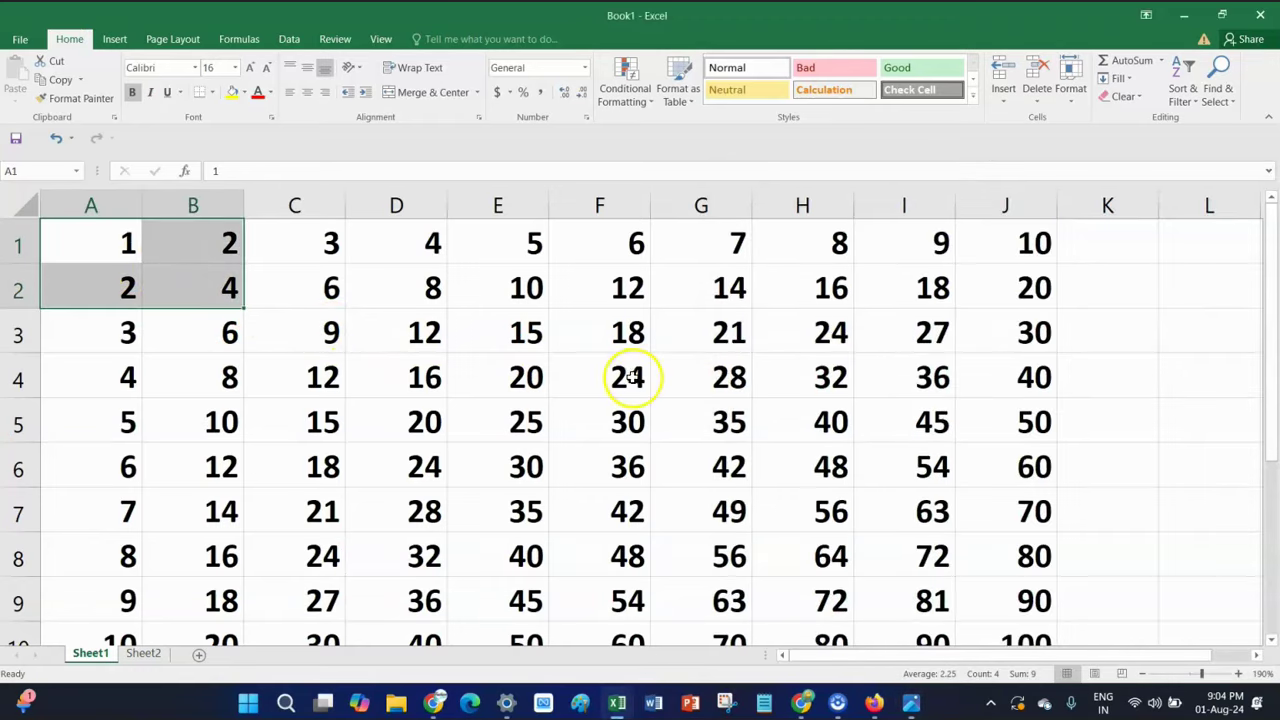
{"action": "key", "text": "alt+h"}
{"action": "key", "text": "d"}
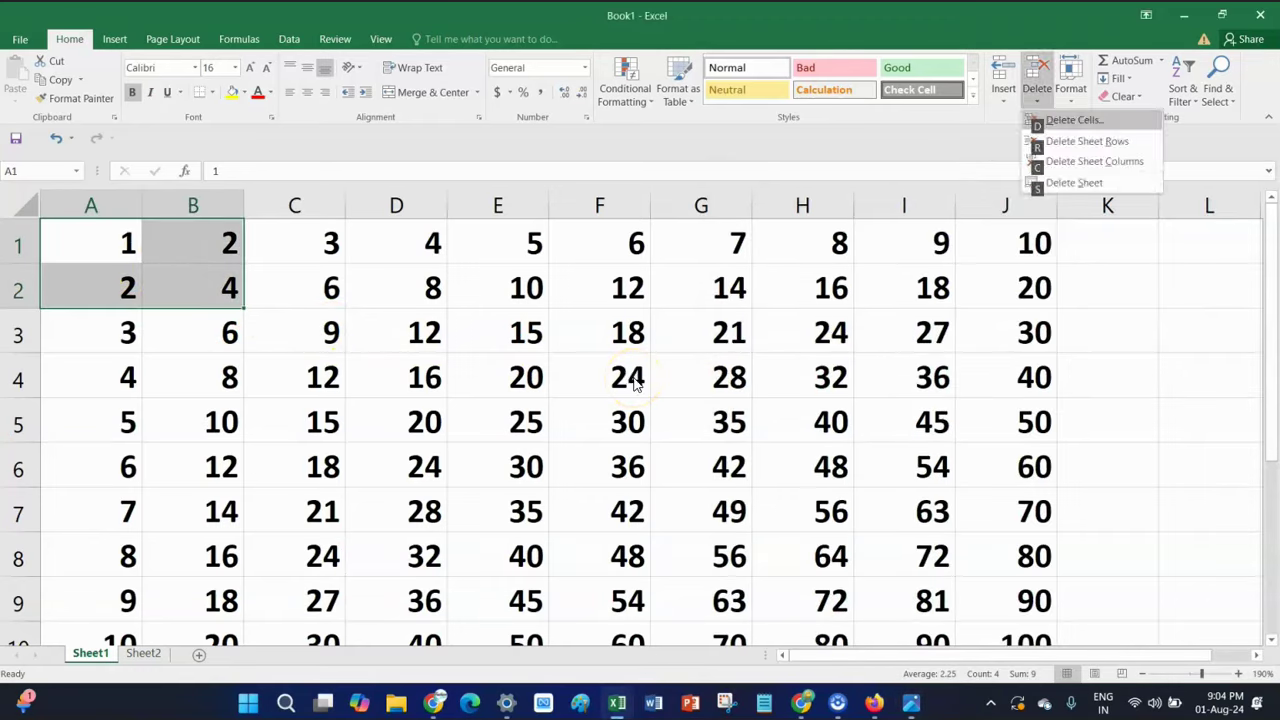
{"action": "key", "text": "d"}
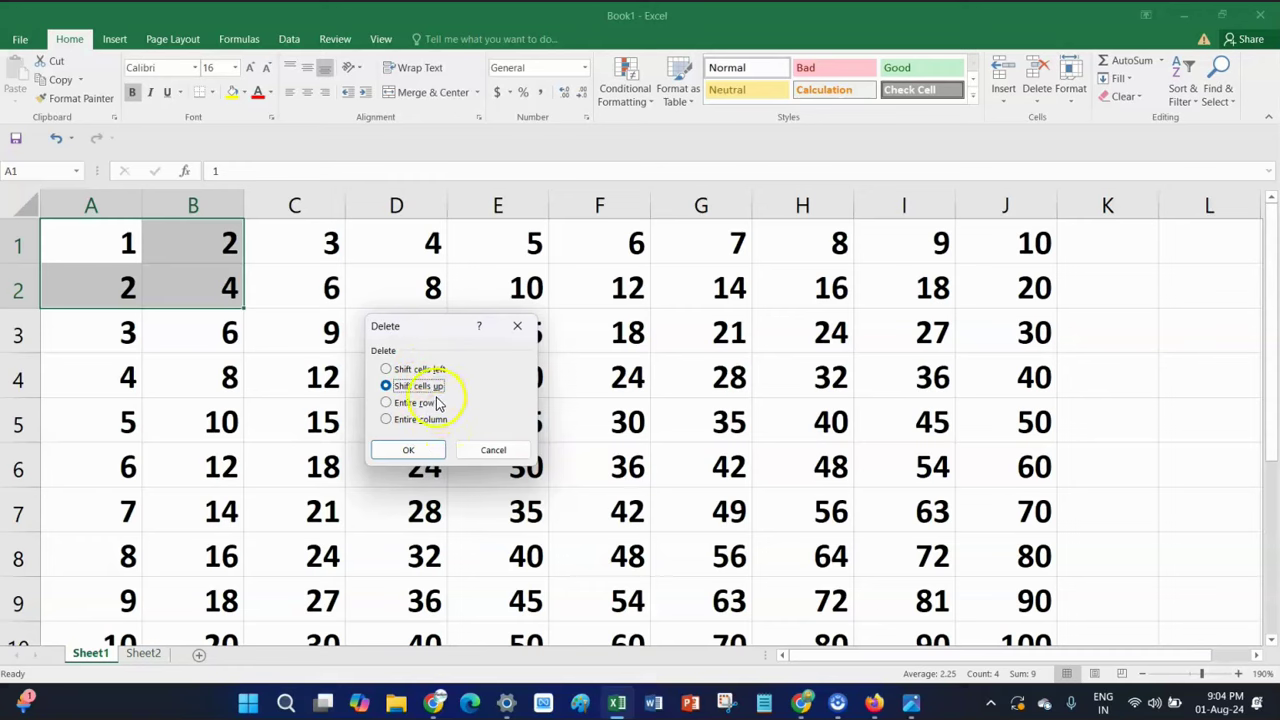
{"action": "left_click", "coordinate": [412, 451]}
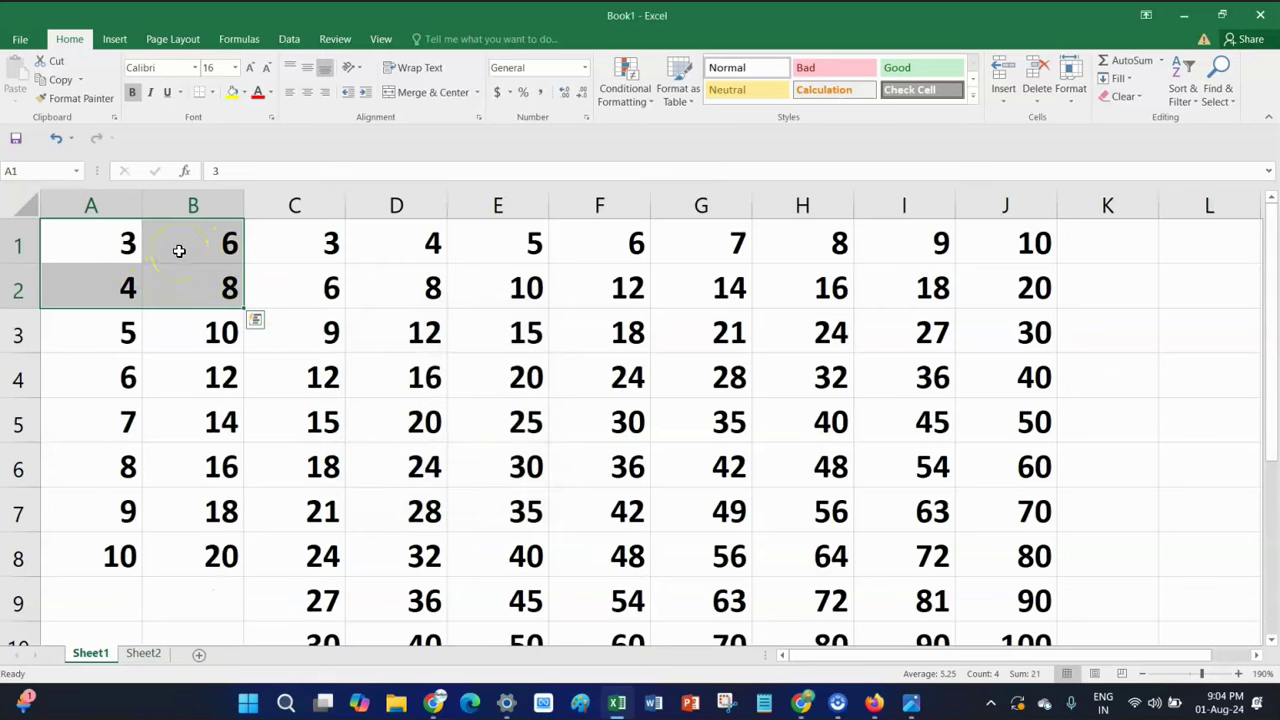
{"action": "key", "text": "ctrl+z"}
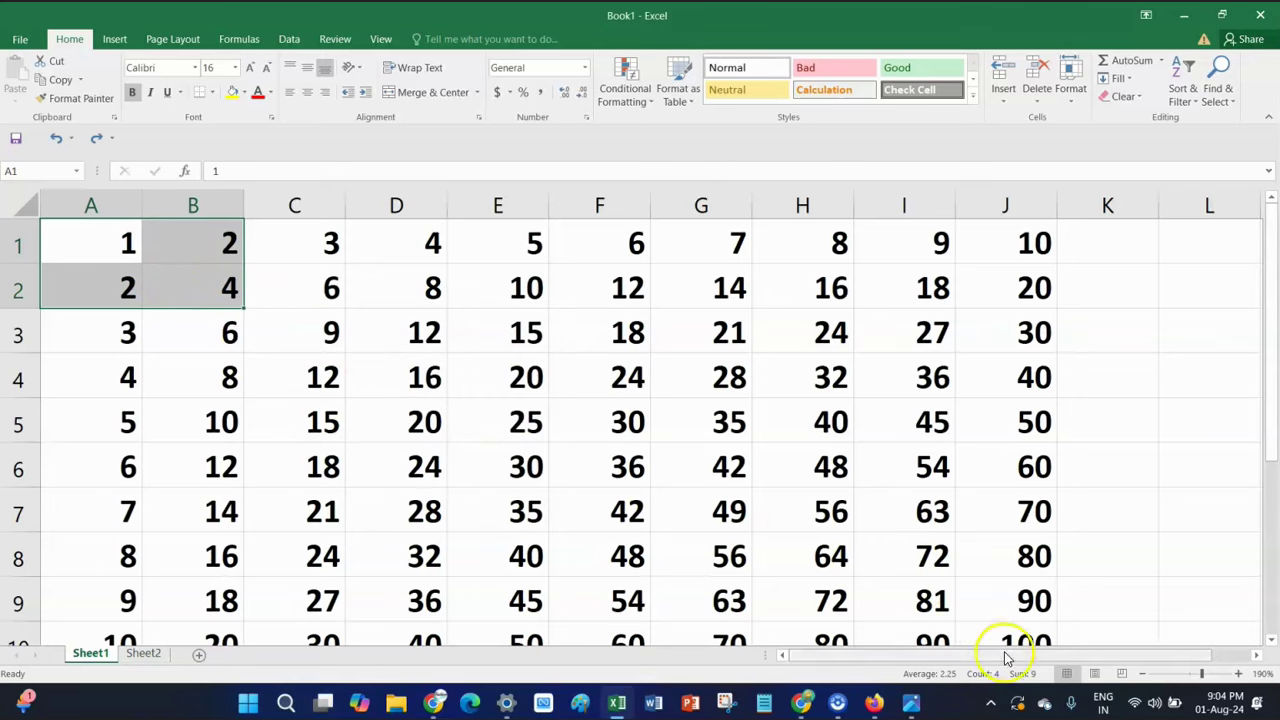
{"action": "left_click", "coordinate": [837, 703]}
{"action": "left_click", "coordinate": [983, 652]}
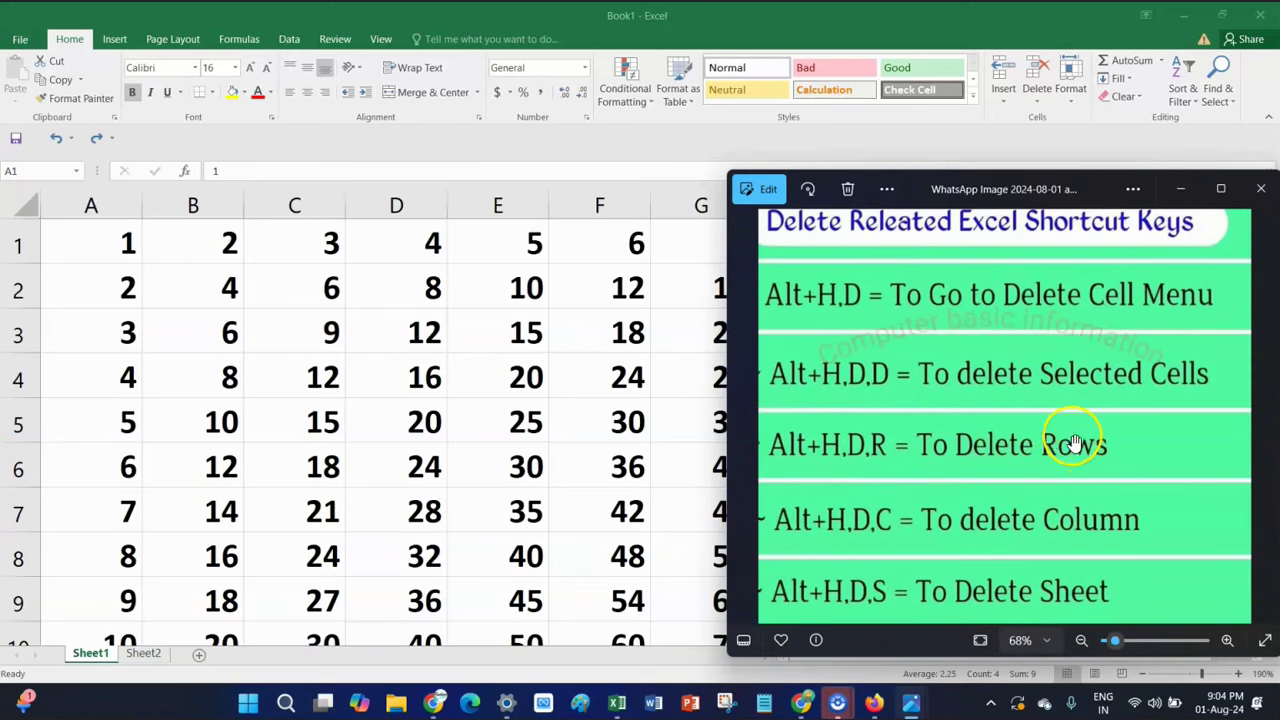
{"action": "left_click", "coordinate": [214, 200]}
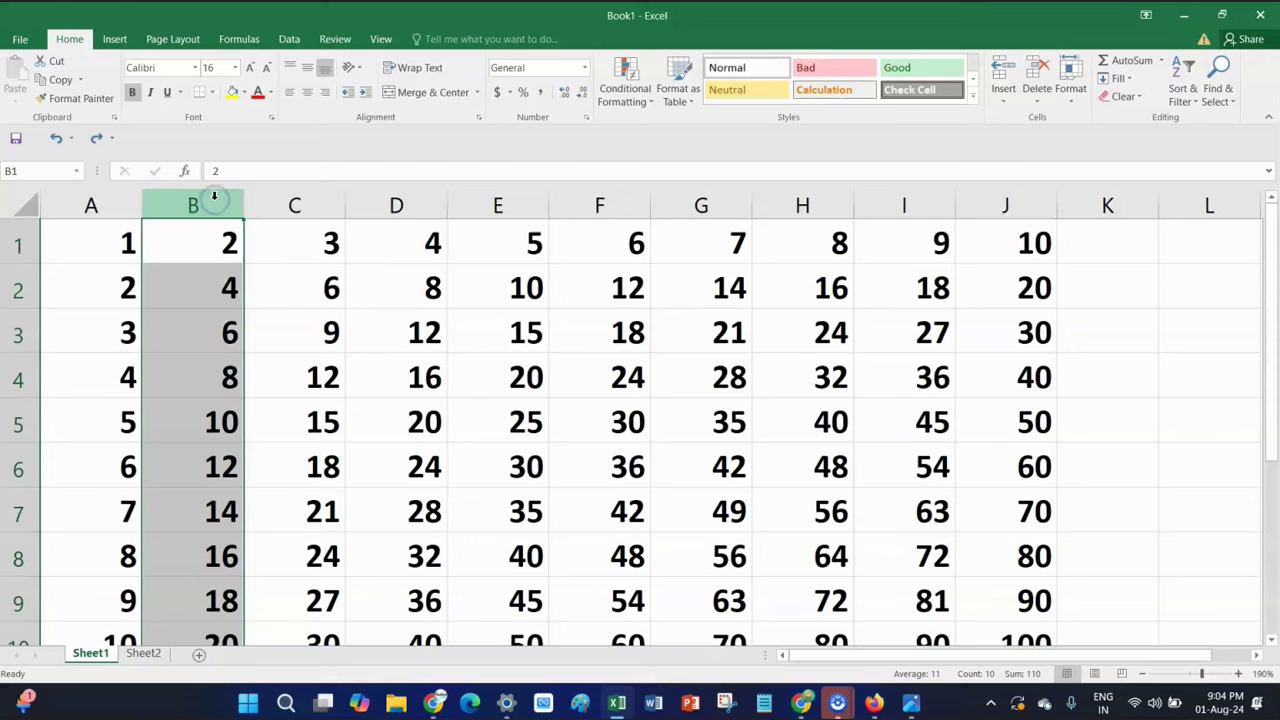
{"action": "left_click", "coordinate": [209, 230]}
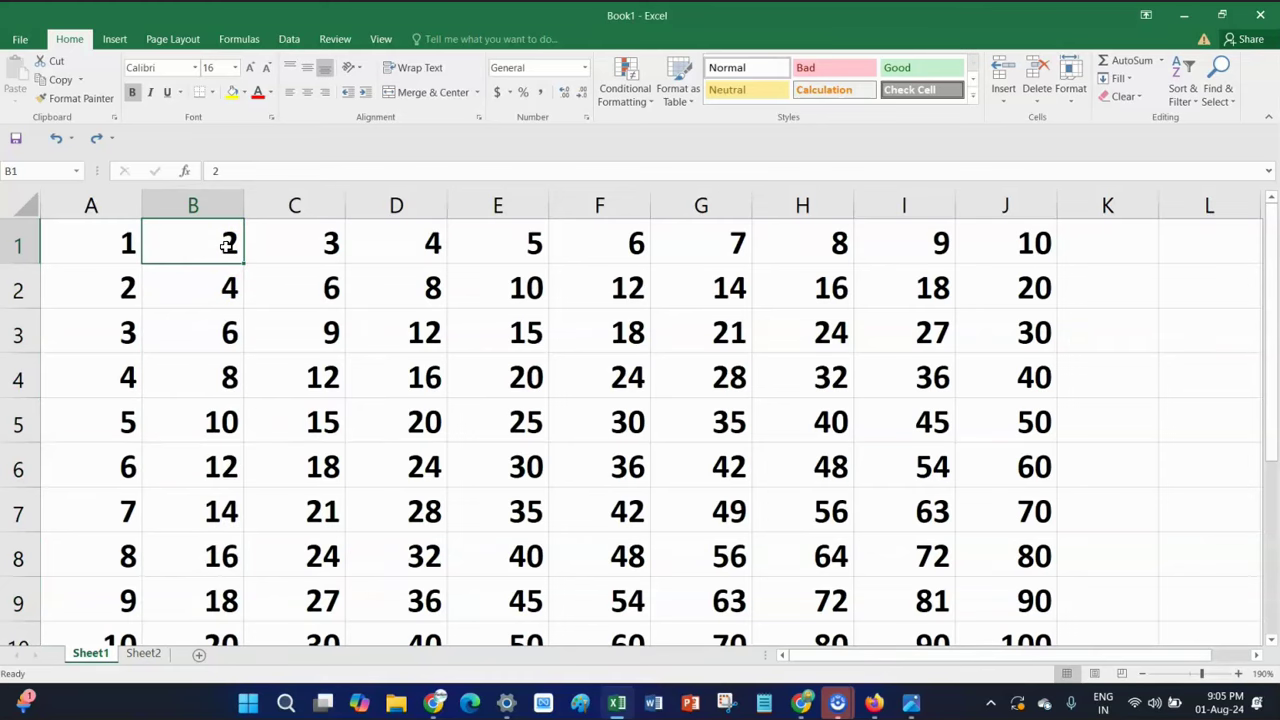
{"action": "key", "text": "alt+Tab"}
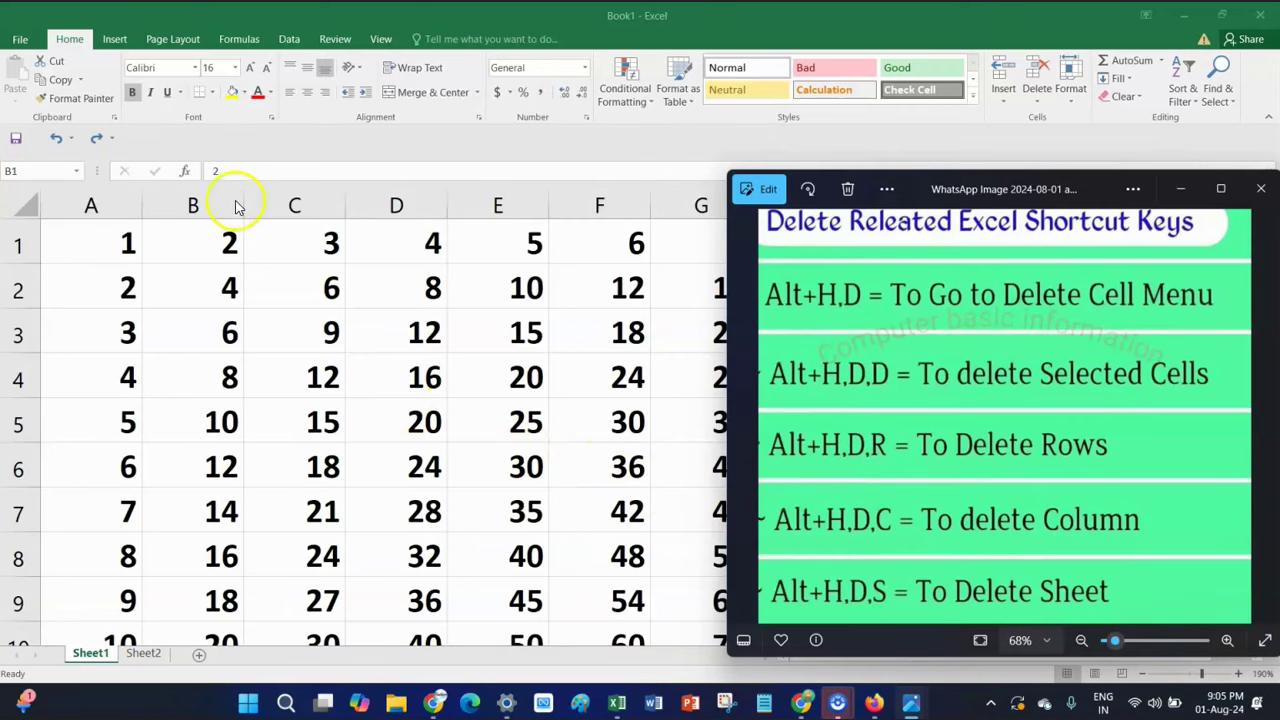
{"action": "key", "text": "alt+Tab"}
{"action": "left_click", "coordinate": [222, 256]}
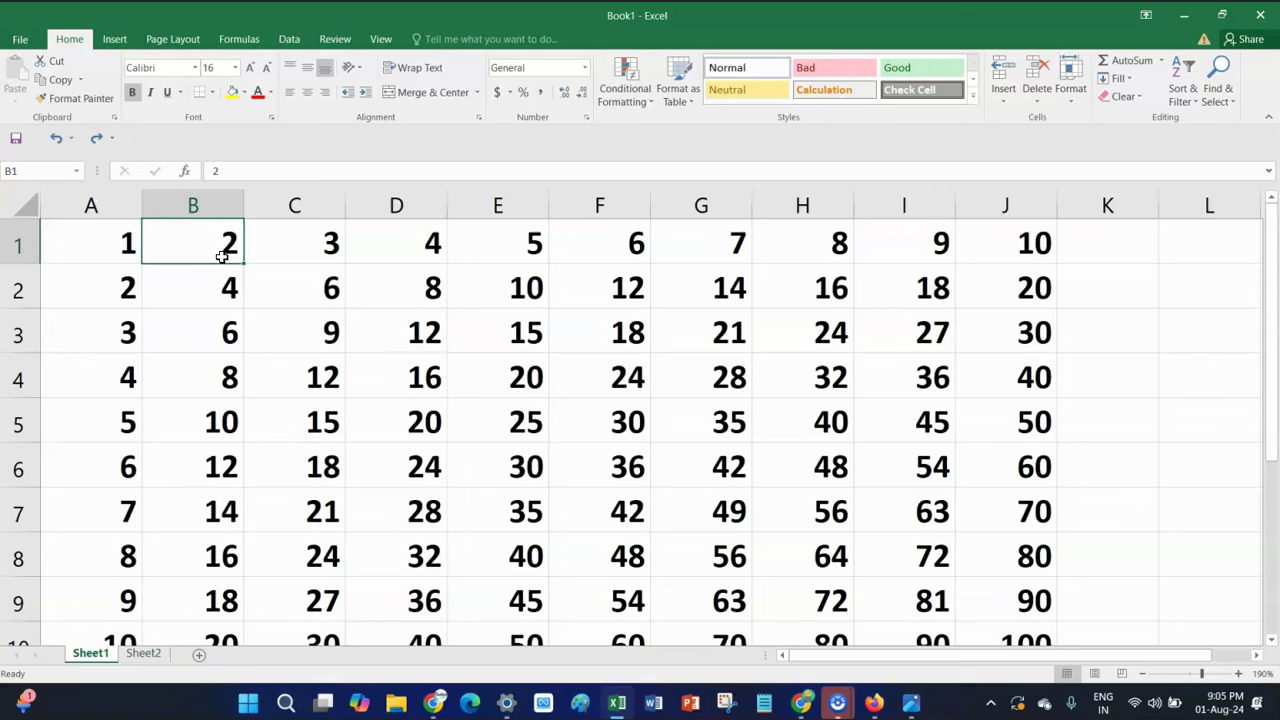
{"action": "key", "text": "alt+h"}
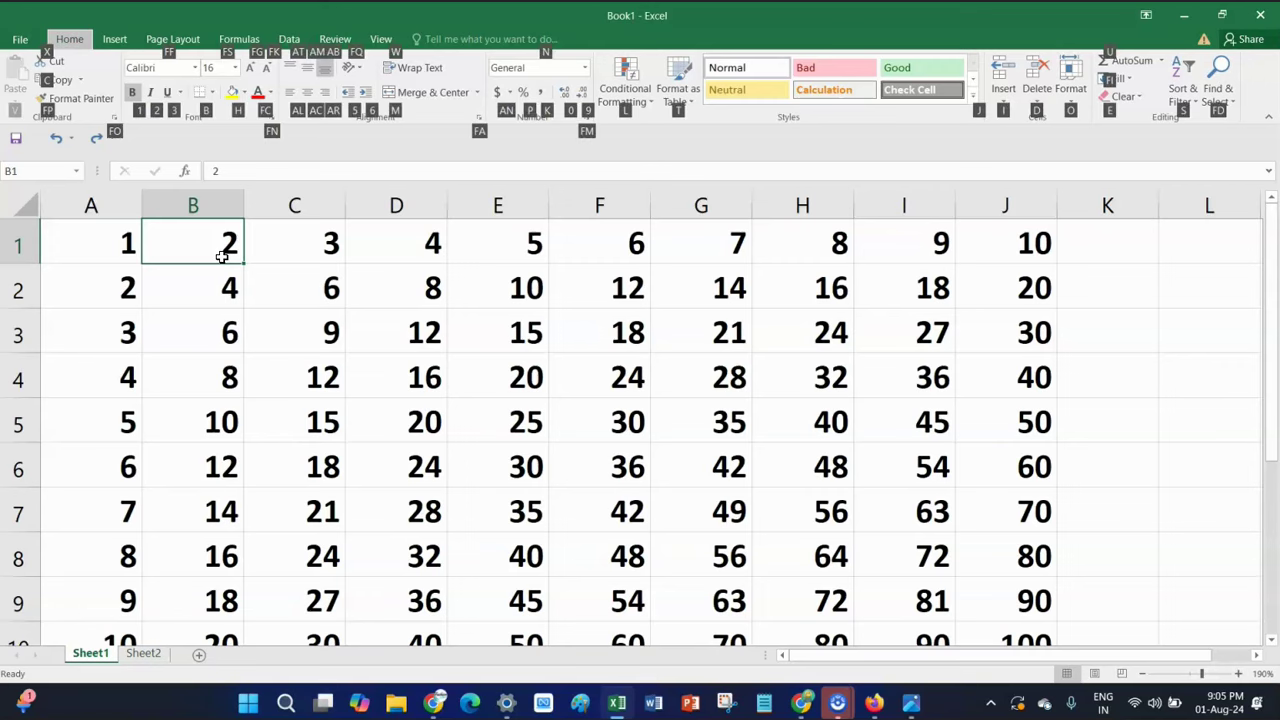
{"action": "left_click", "coordinate": [466, 332]}
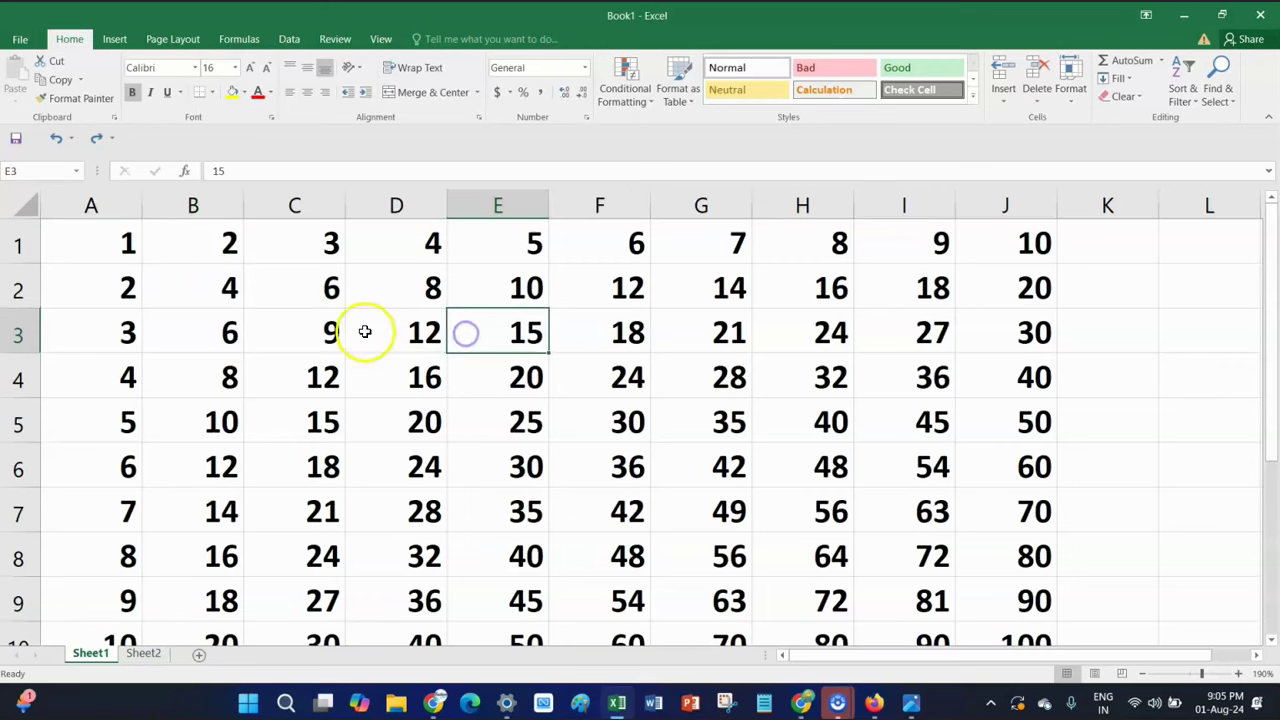
{"action": "left_click", "coordinate": [209, 253]}
{"action": "key", "text": "alt+Tab"}
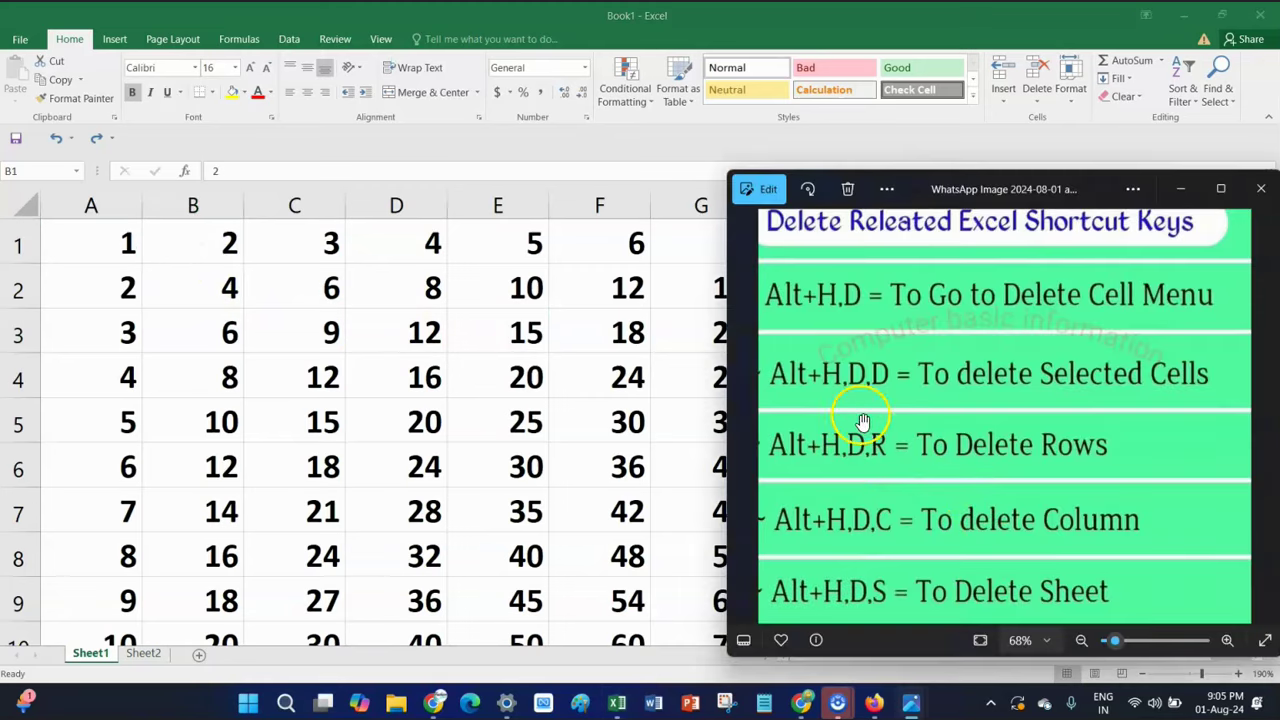
{"action": "left_click", "coordinate": [213, 252]}
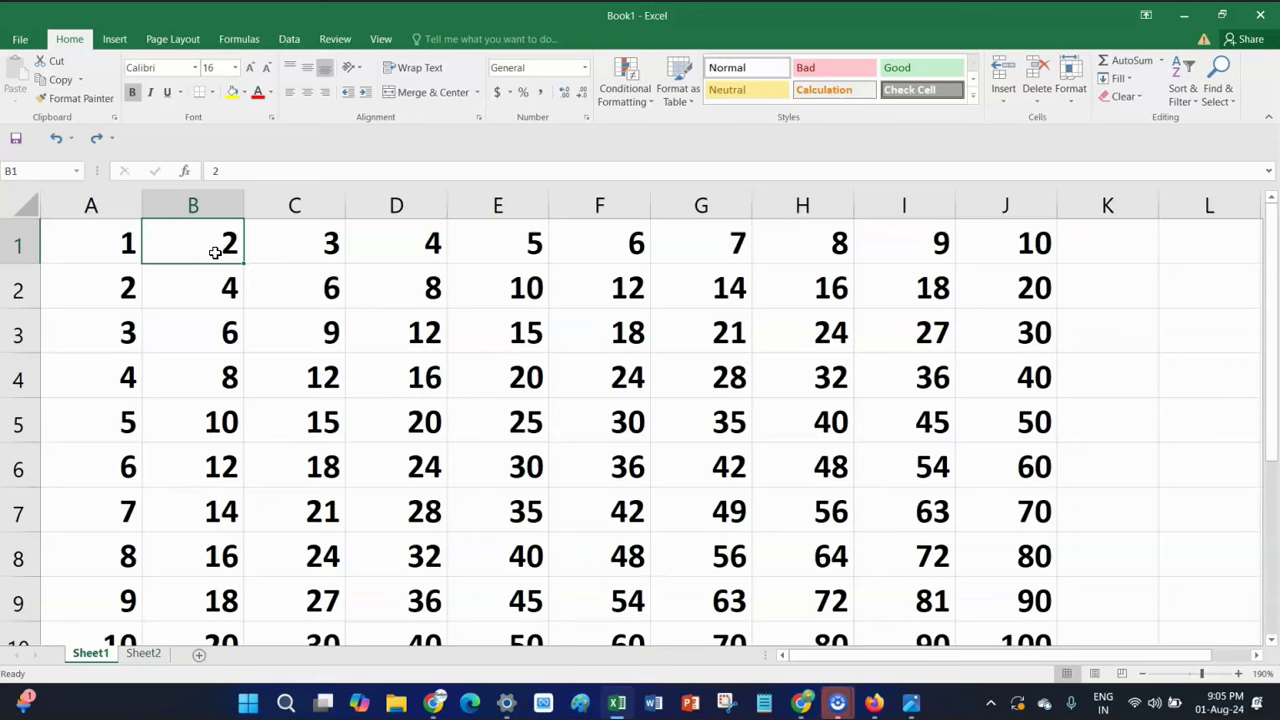
{"action": "key", "text": "alt+h"}
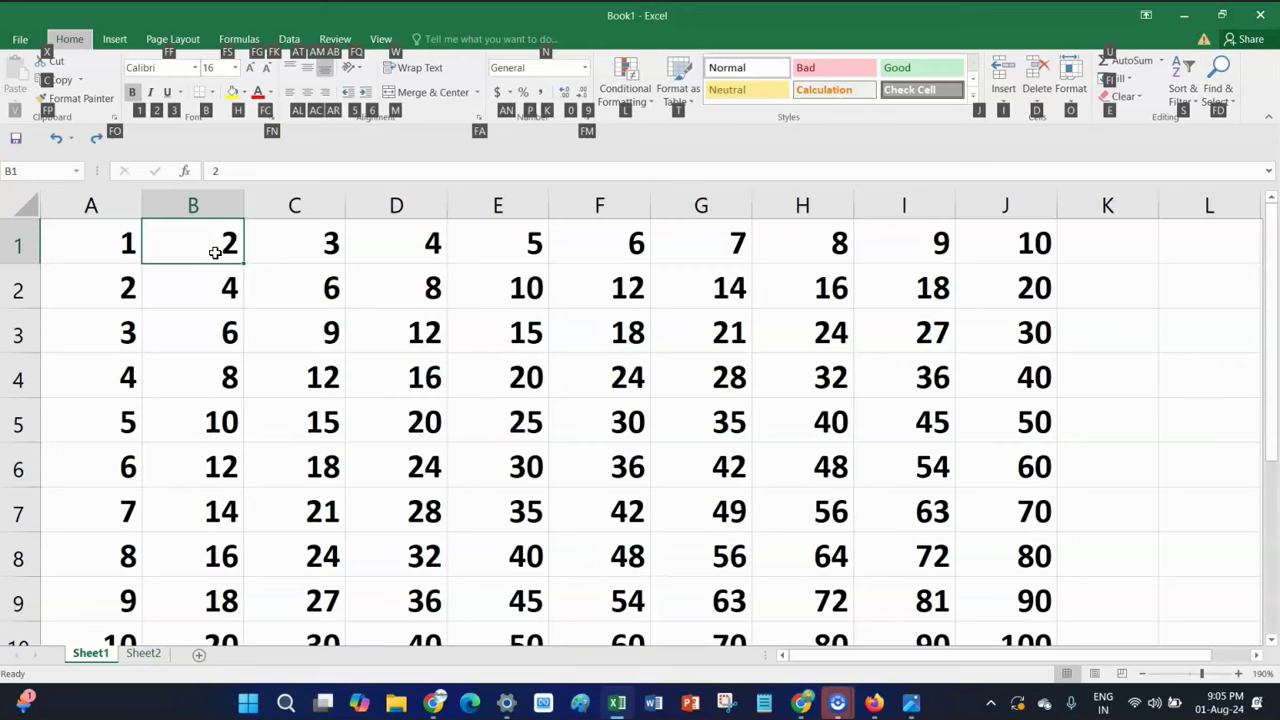
{"action": "left_click", "coordinate": [237, 402]}
{"action": "left_click", "coordinate": [208, 244]}
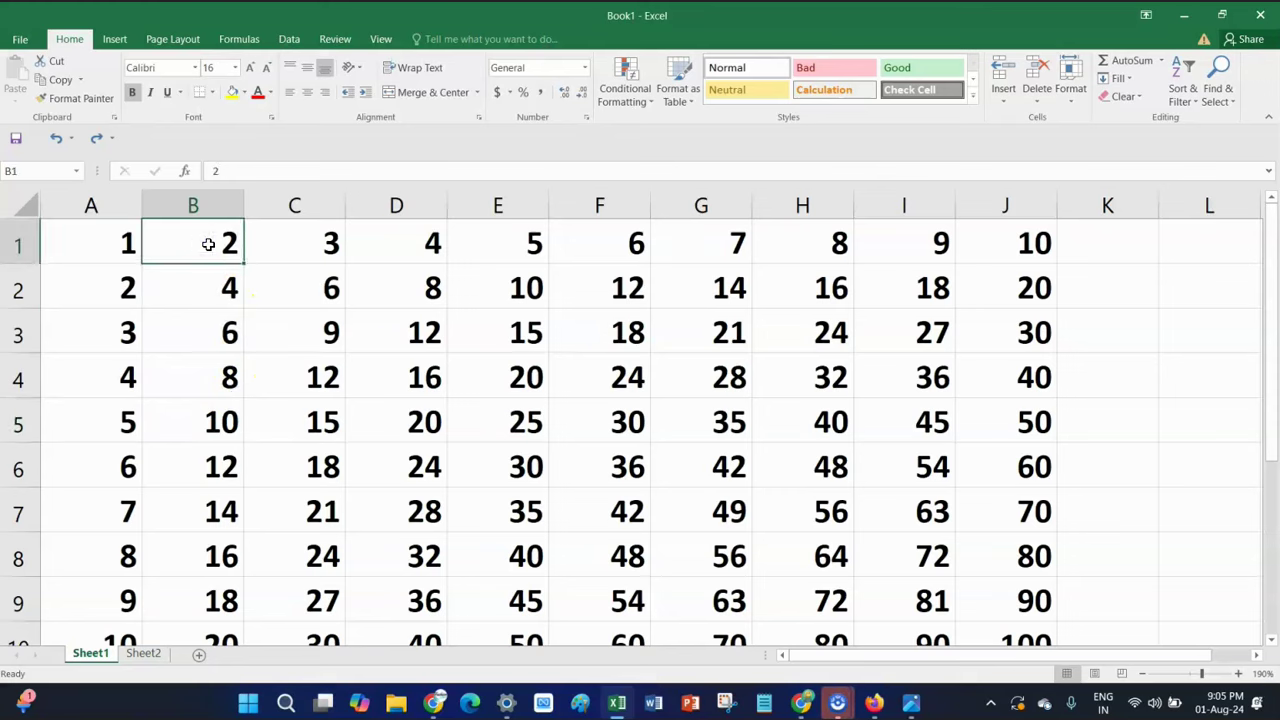
{"action": "left_click", "coordinate": [208, 244], "text": "alt"}
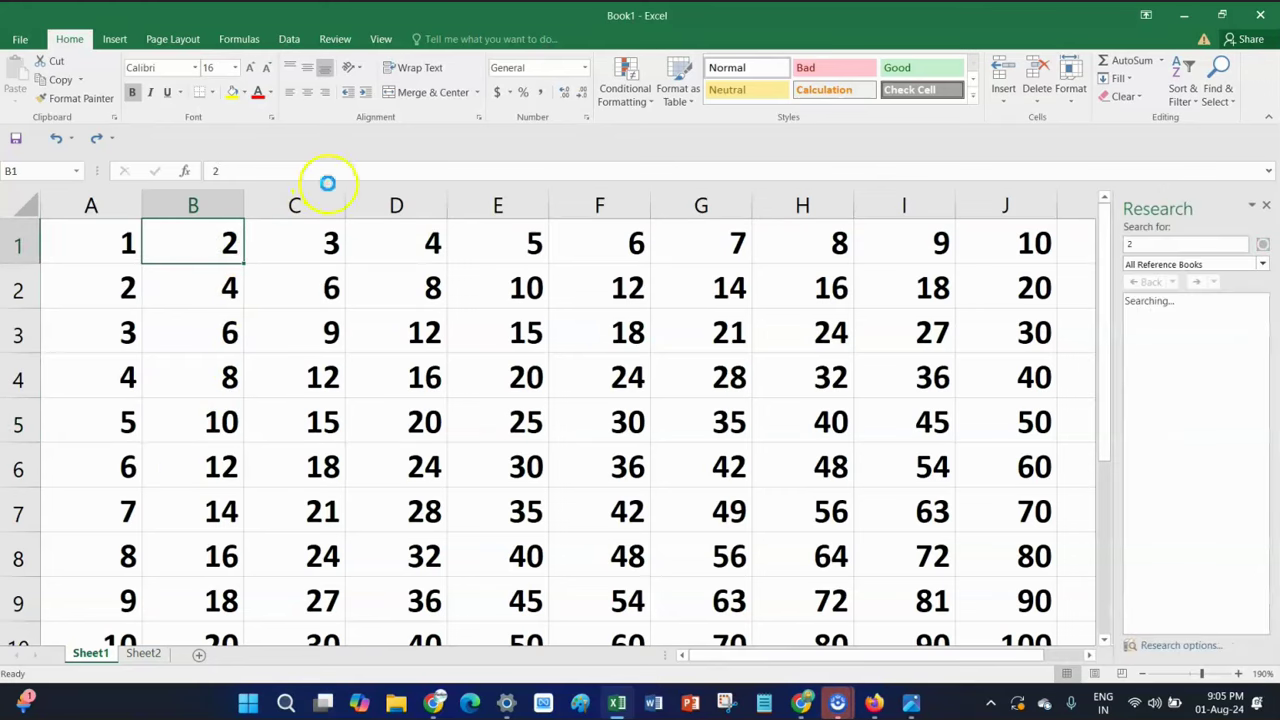
{"action": "left_click", "coordinate": [1268, 208]}
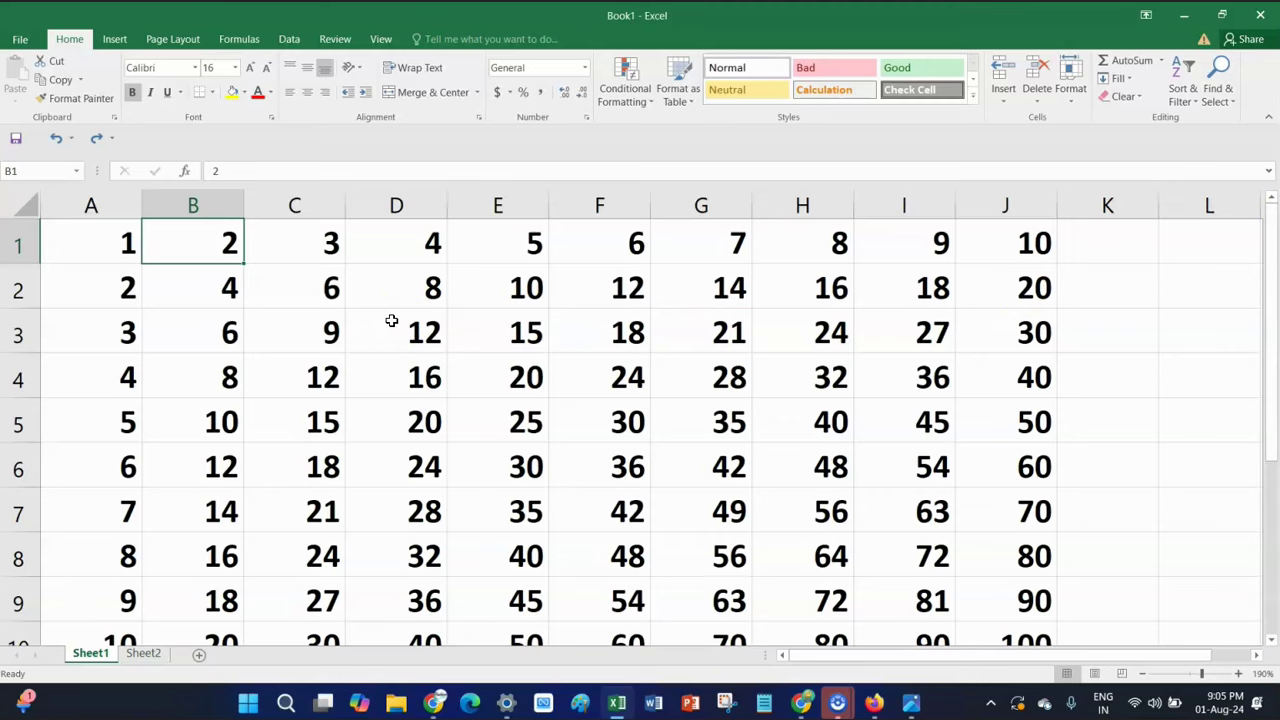
{"action": "key", "text": "alt+h"}
On Sheet2, clear E12 and enter G in C8 and H in C10
{"action": "key", "text": "ctrl+Page_Down"}
{"action": "left_click", "coordinate": [262, 390]}
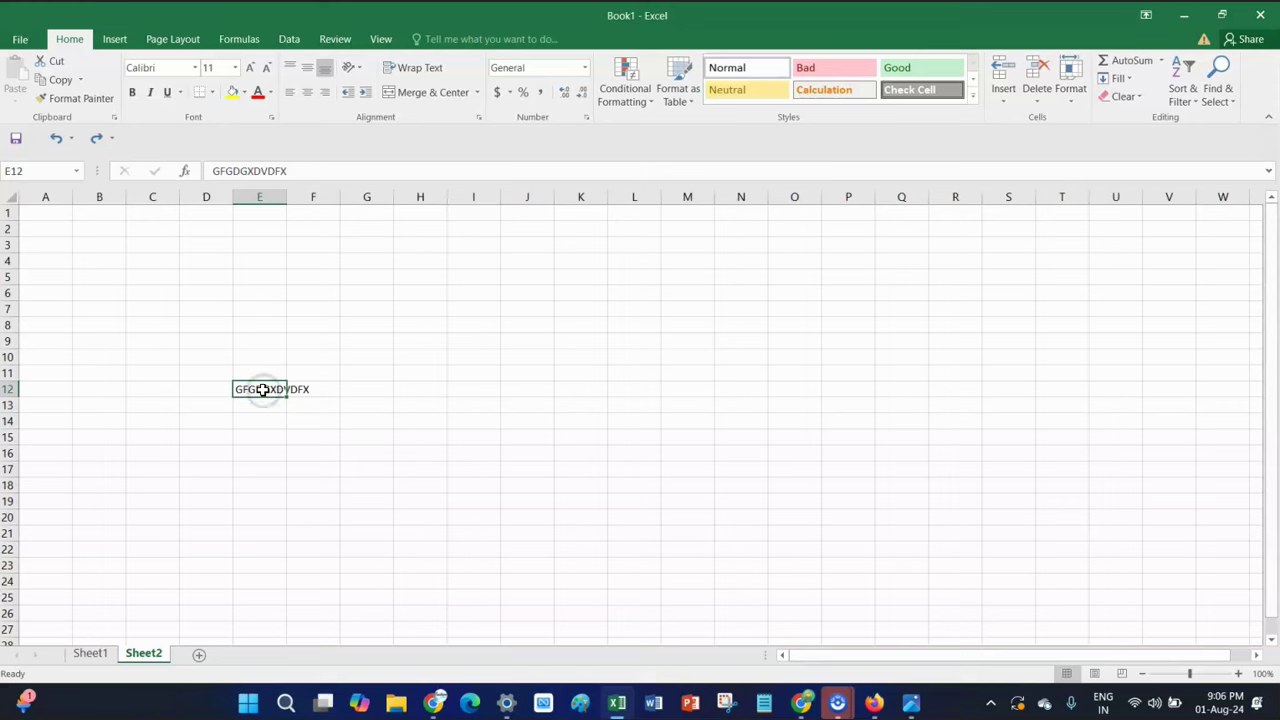
{"action": "key", "text": "BackSpace"}
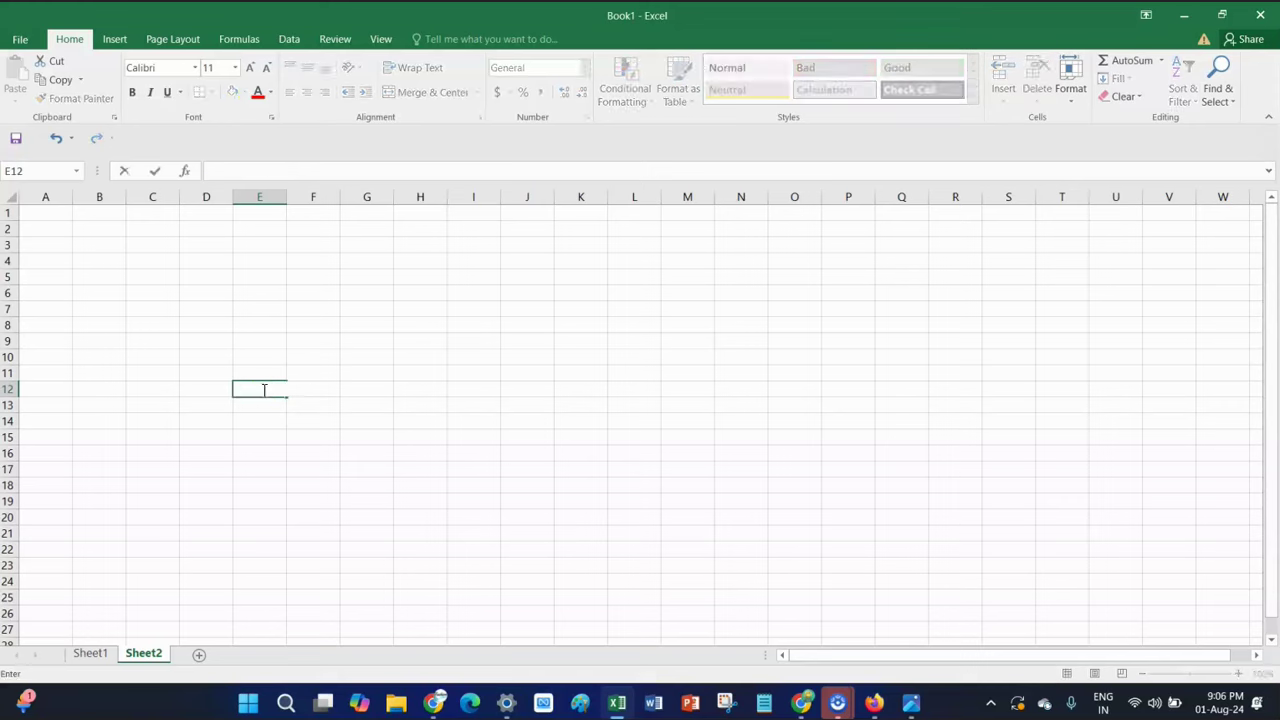
{"action": "left_click", "coordinate": [145, 327]}
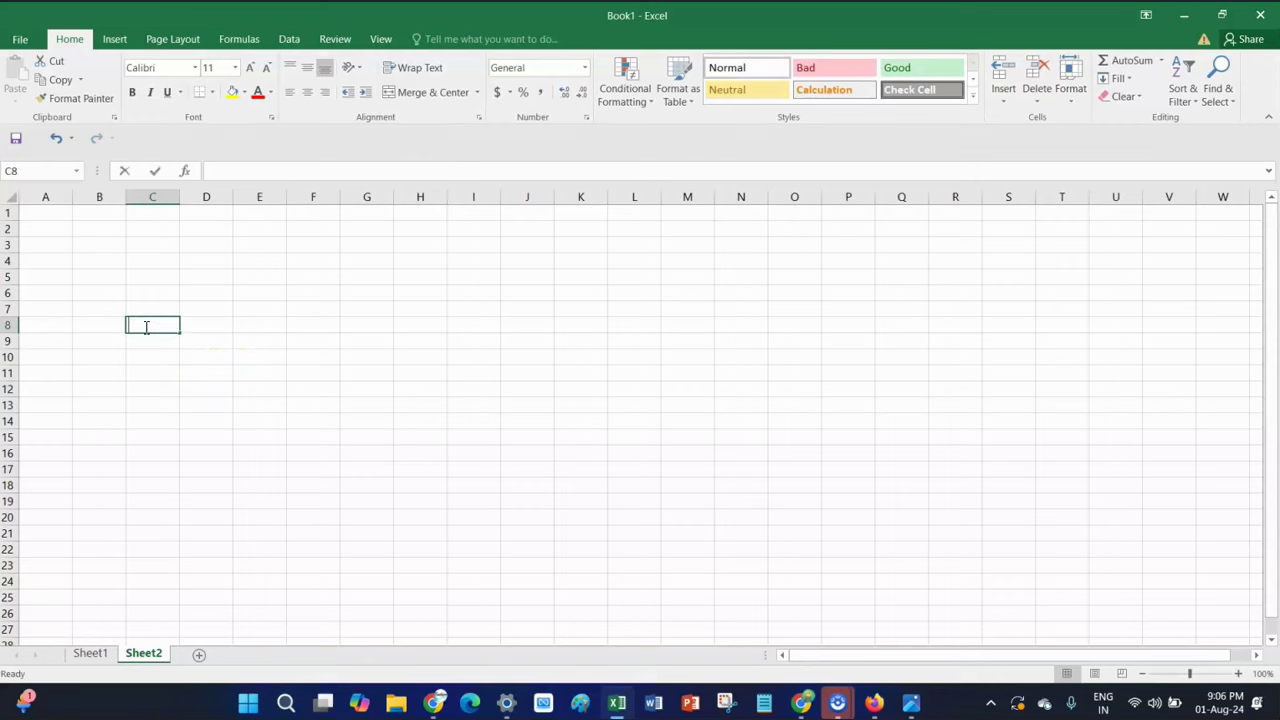
{"action": "type", "text": "G"}
{"action": "left_click_drag", "start_coordinate": [146, 346], "coordinate": [155, 364]}
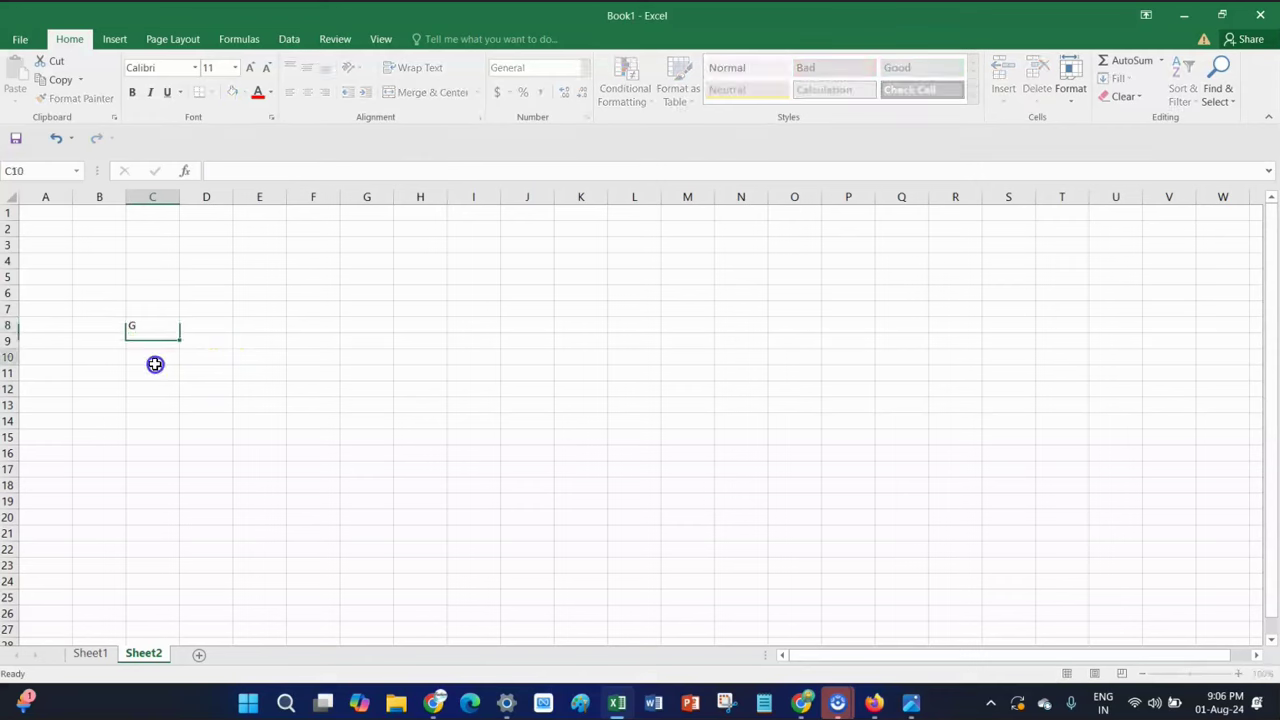
{"action": "type", "text": "H"}
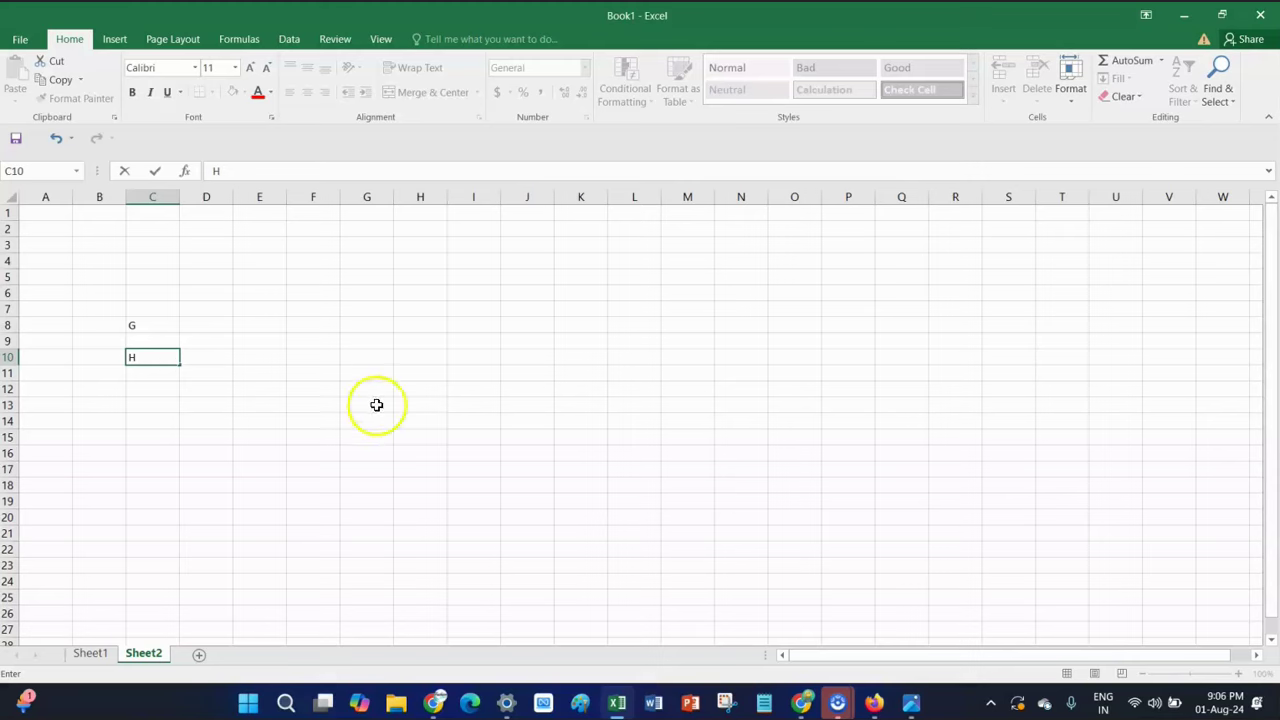
{"action": "left_click", "coordinate": [998, 537]}
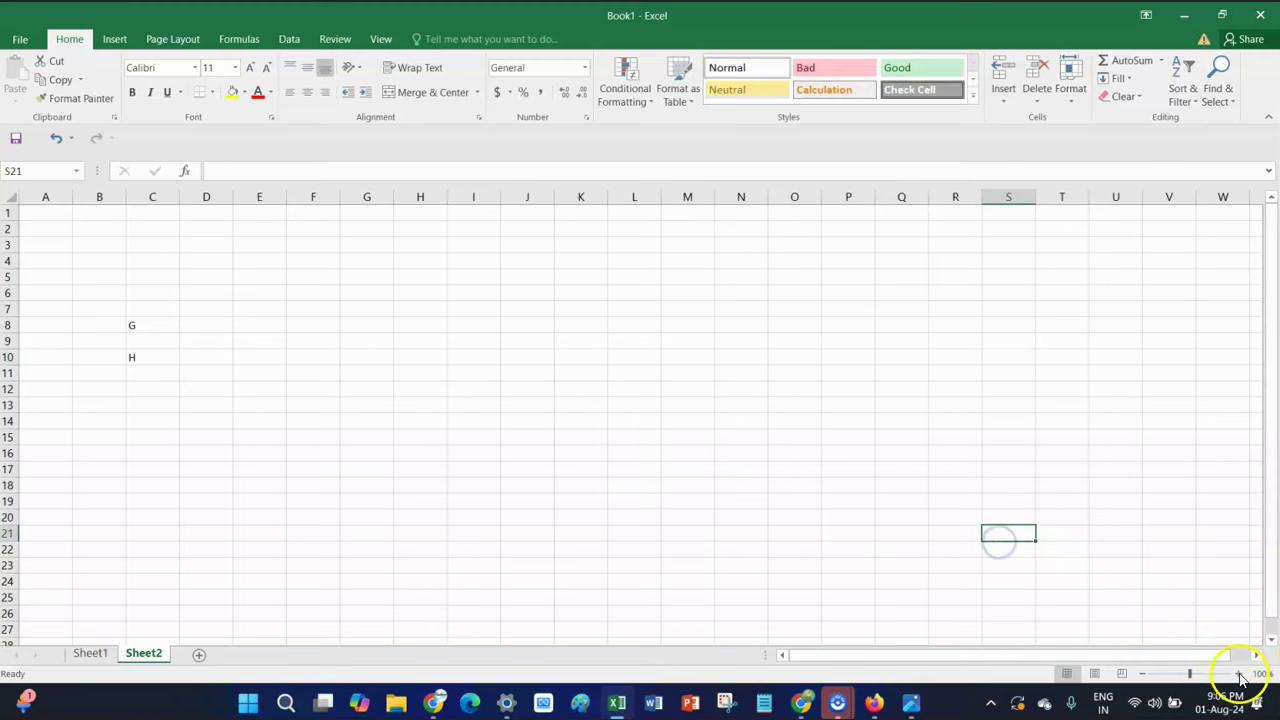
Zoom in on the sheet and select the empty cell C9
{"action": "left_click", "coordinate": [1239, 674]}
{"action": "left_click", "coordinate": [1239, 674]}
{"action": "left_click", "coordinate": [1239, 674]}
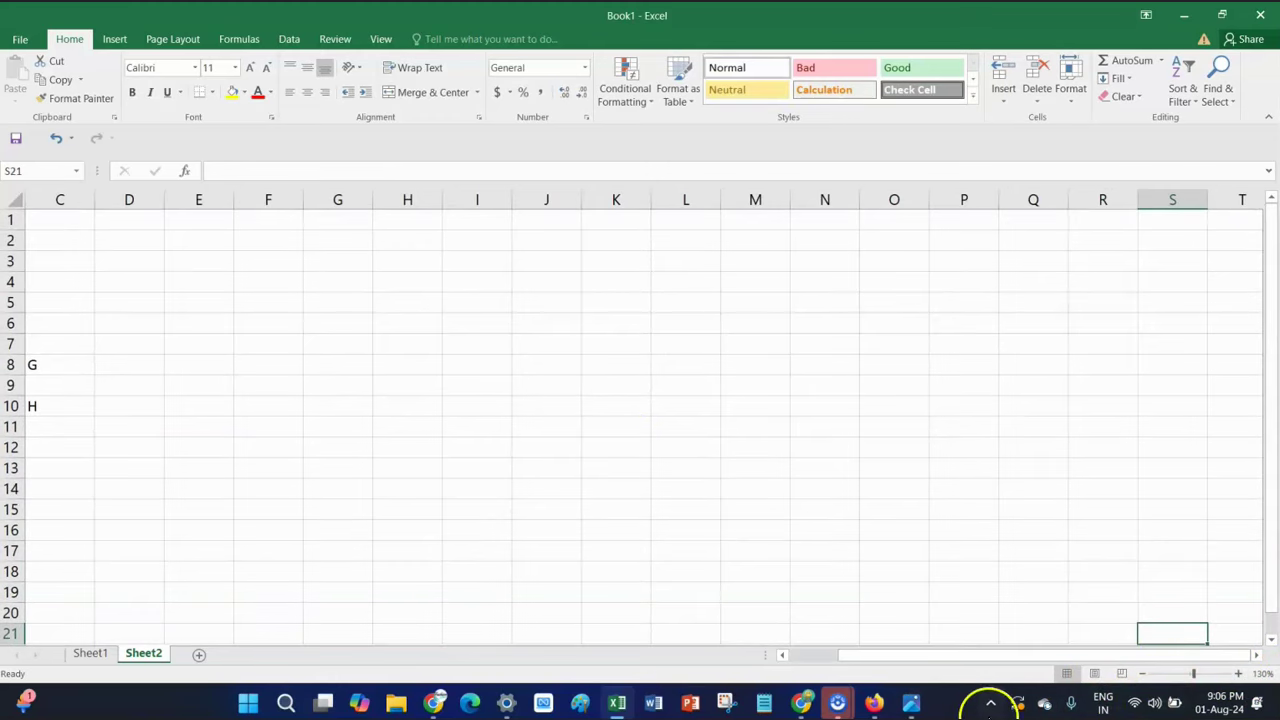
{"action": "left_click_drag", "start_coordinate": [1037, 655], "coordinate": [958, 657]}
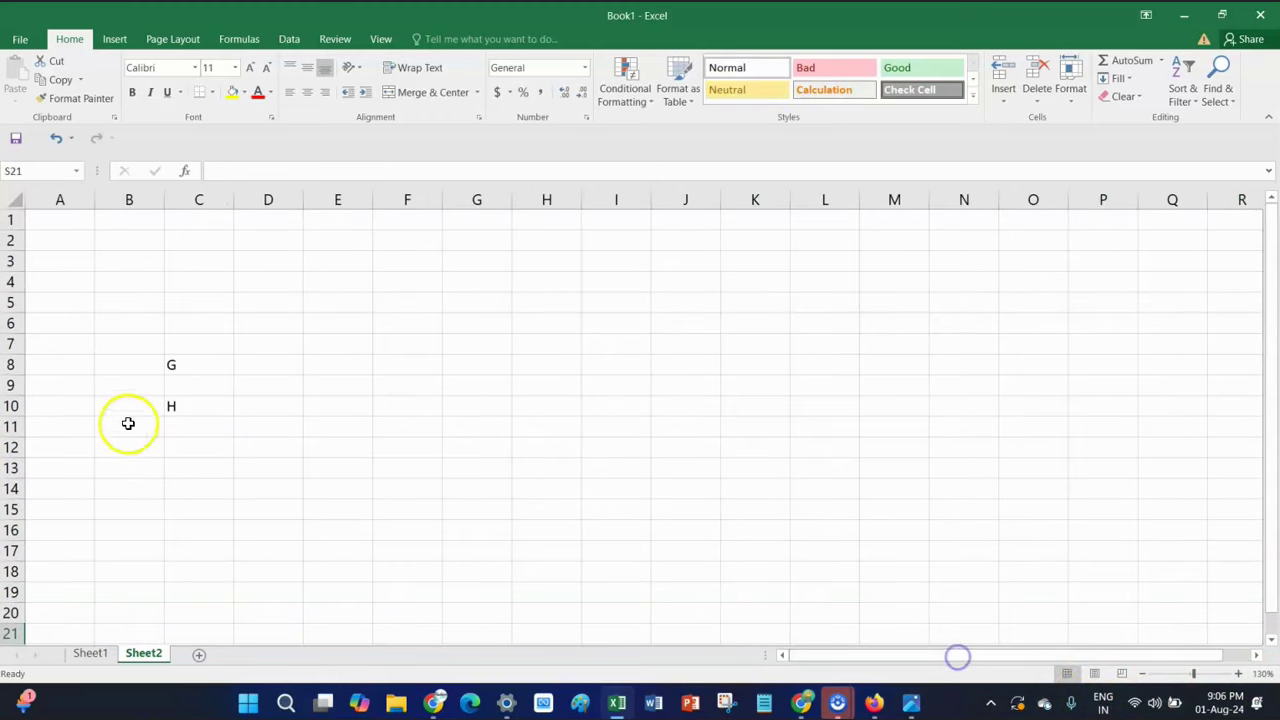
{"action": "left_click", "coordinate": [201, 384]}
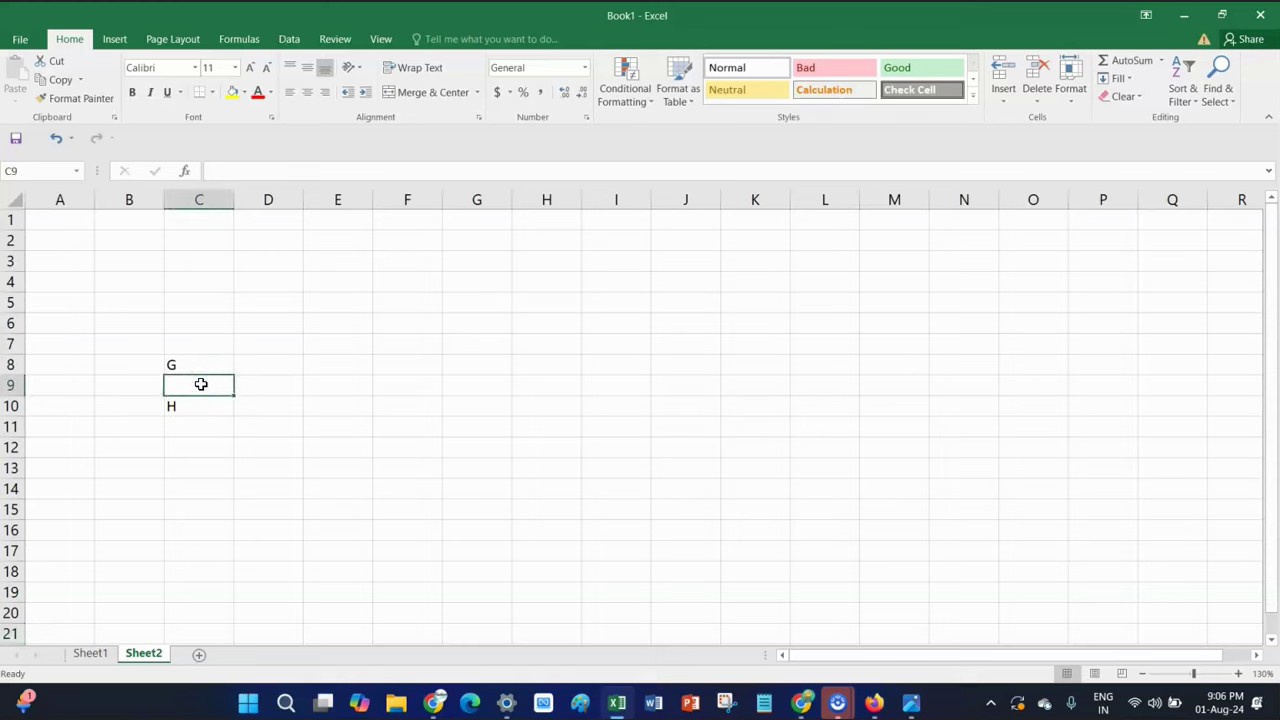
Try the Alt+H key sequence and consult the delete shortcut image
{"action": "key", "text": "alt+h"}
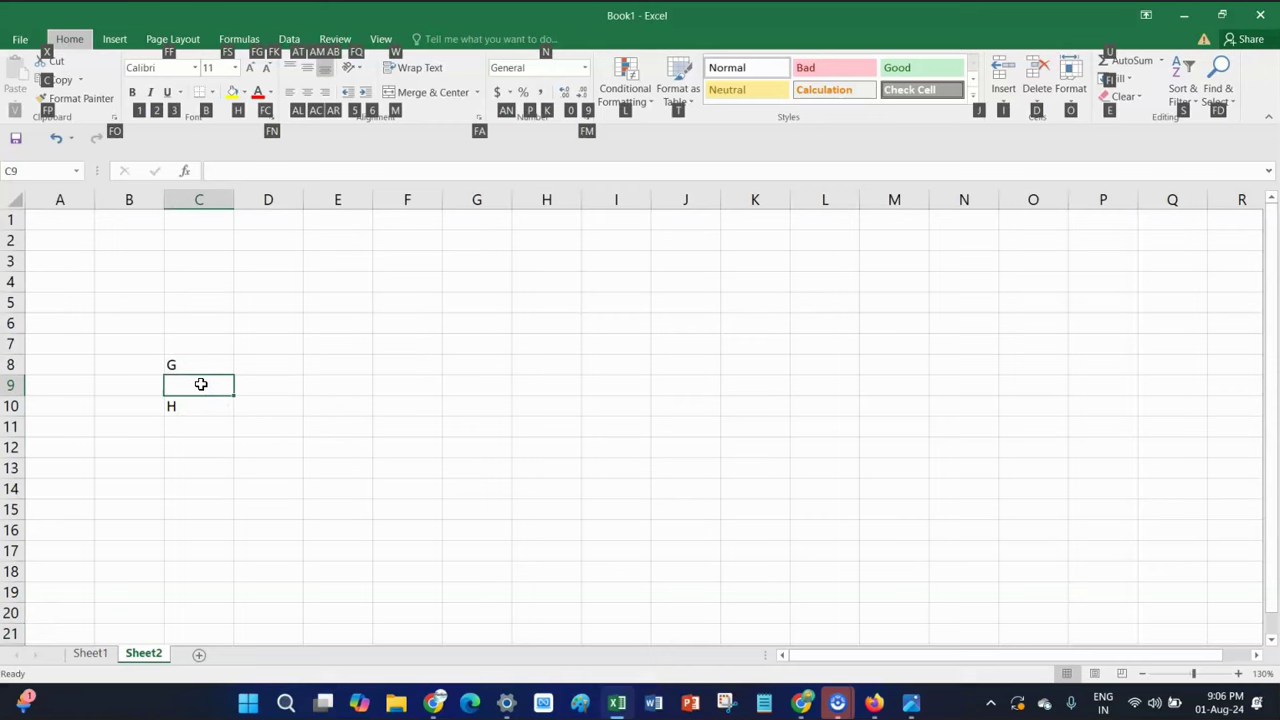
{"action": "left_click", "coordinate": [201, 385]}
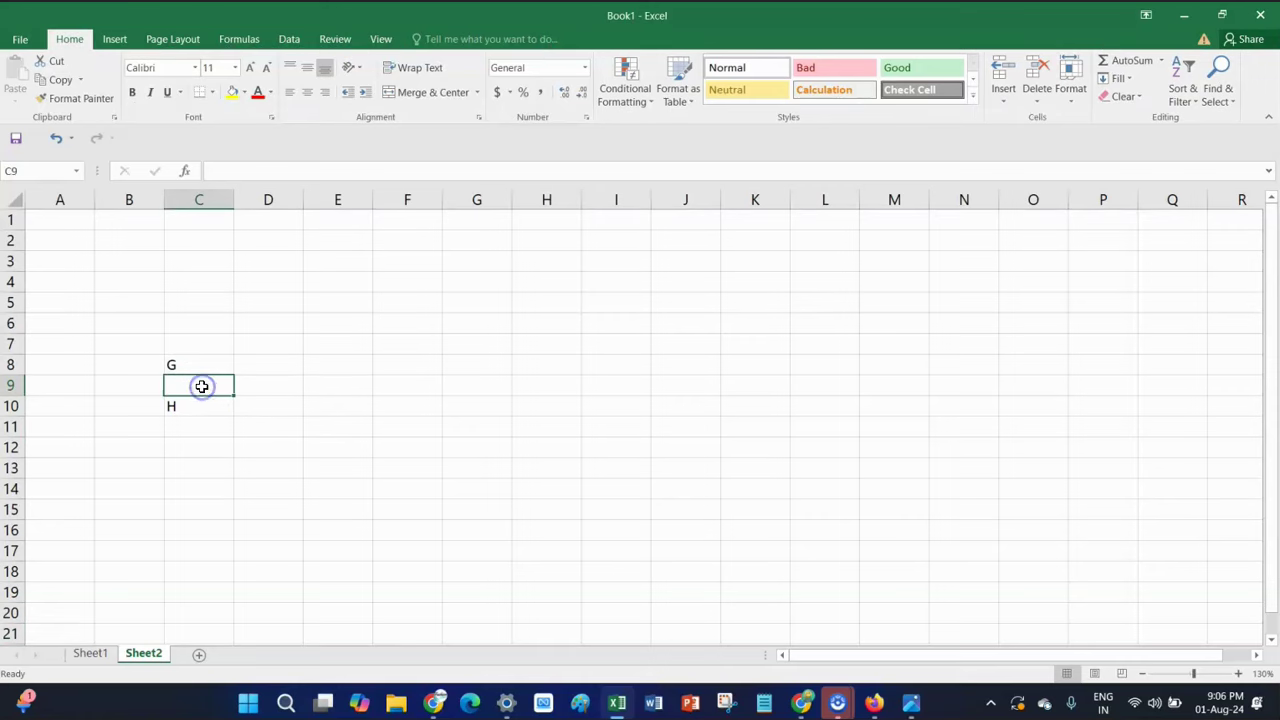
{"action": "key", "text": "alt"}
{"action": "key", "text": "h"}
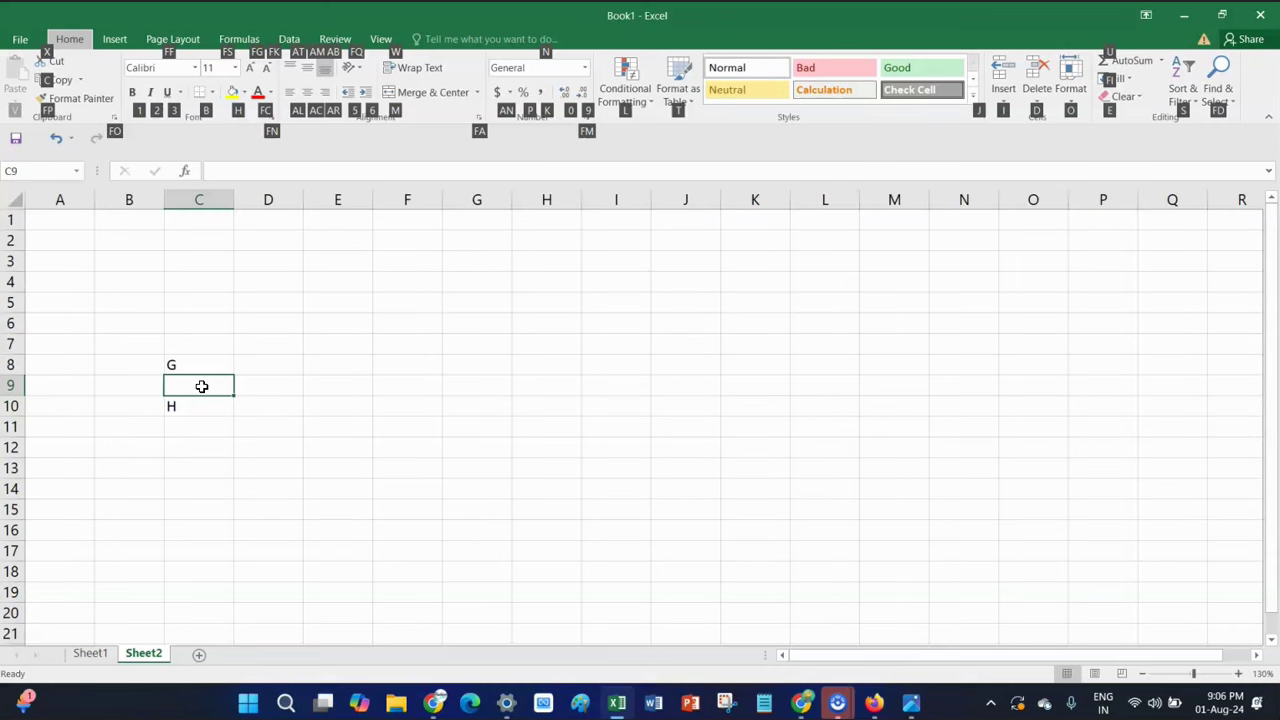
{"action": "mouse_move", "coordinate": [838, 703]}
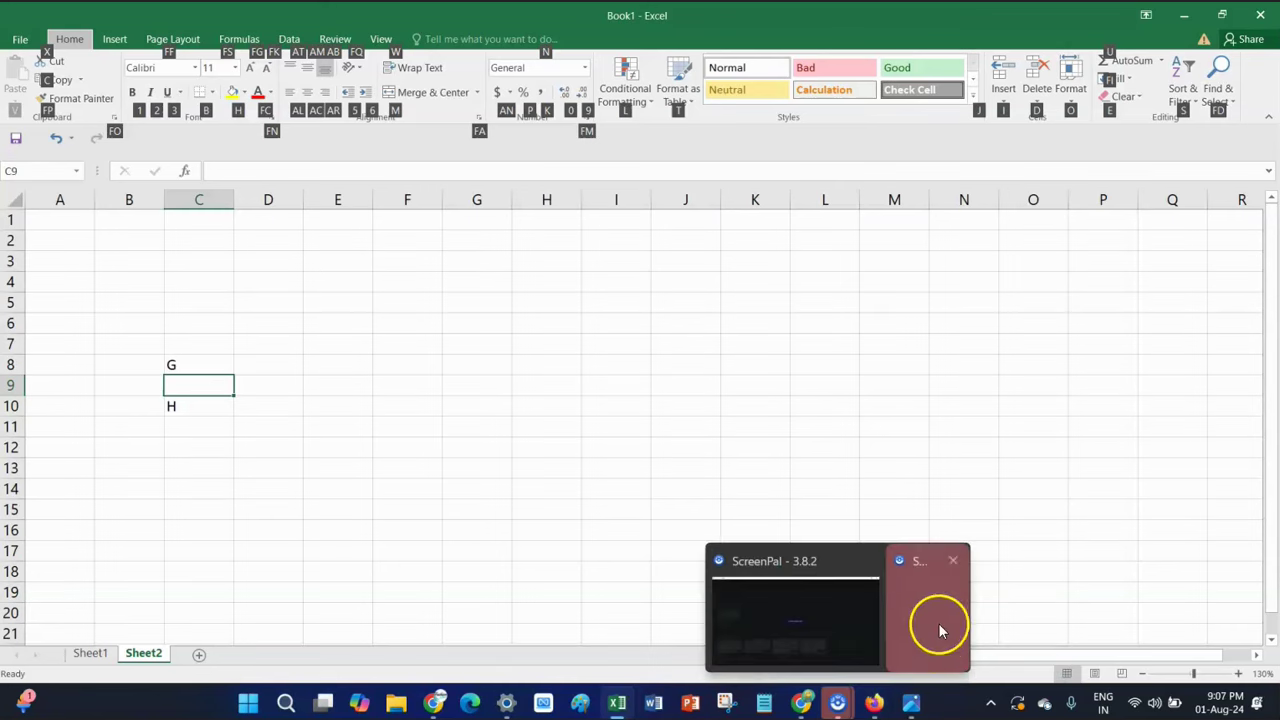
{"action": "mouse_move", "coordinate": [909, 700]}
{"action": "left_click", "coordinate": [980, 628]}
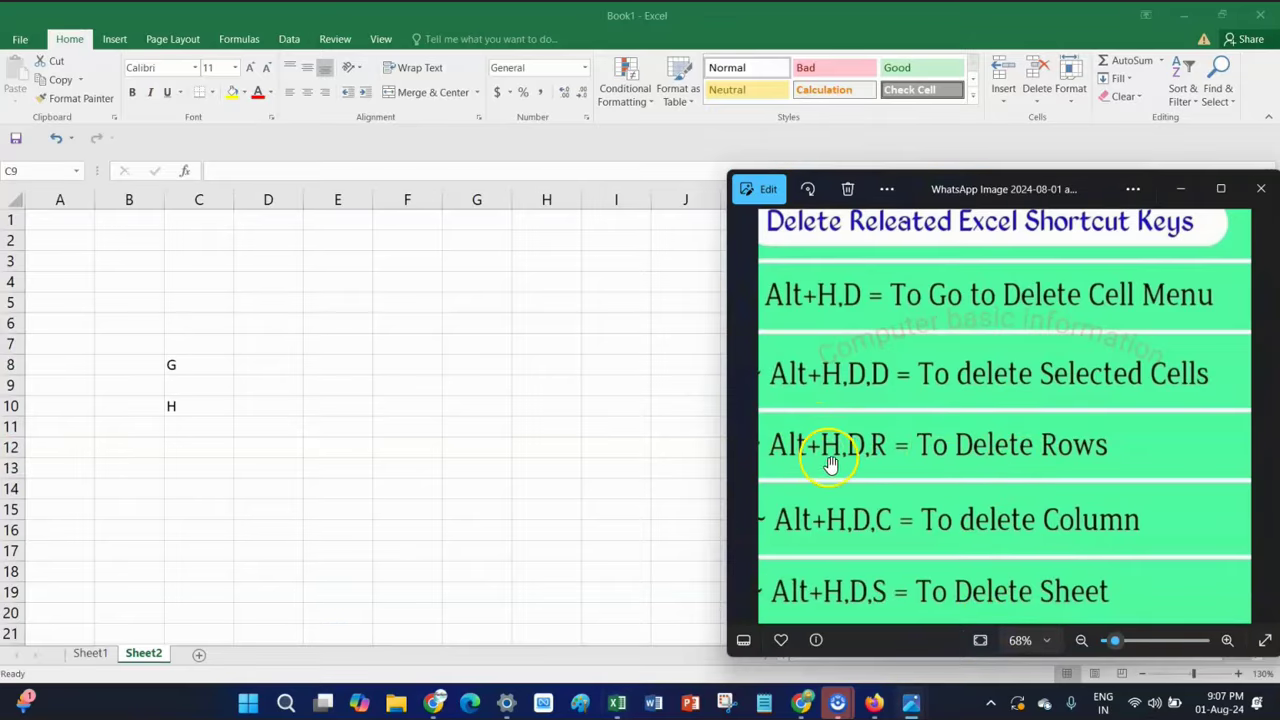
Select C9 and delete row 9 with Alt+H, D, R so H sits under G
{"action": "left_click", "coordinate": [182, 387]}
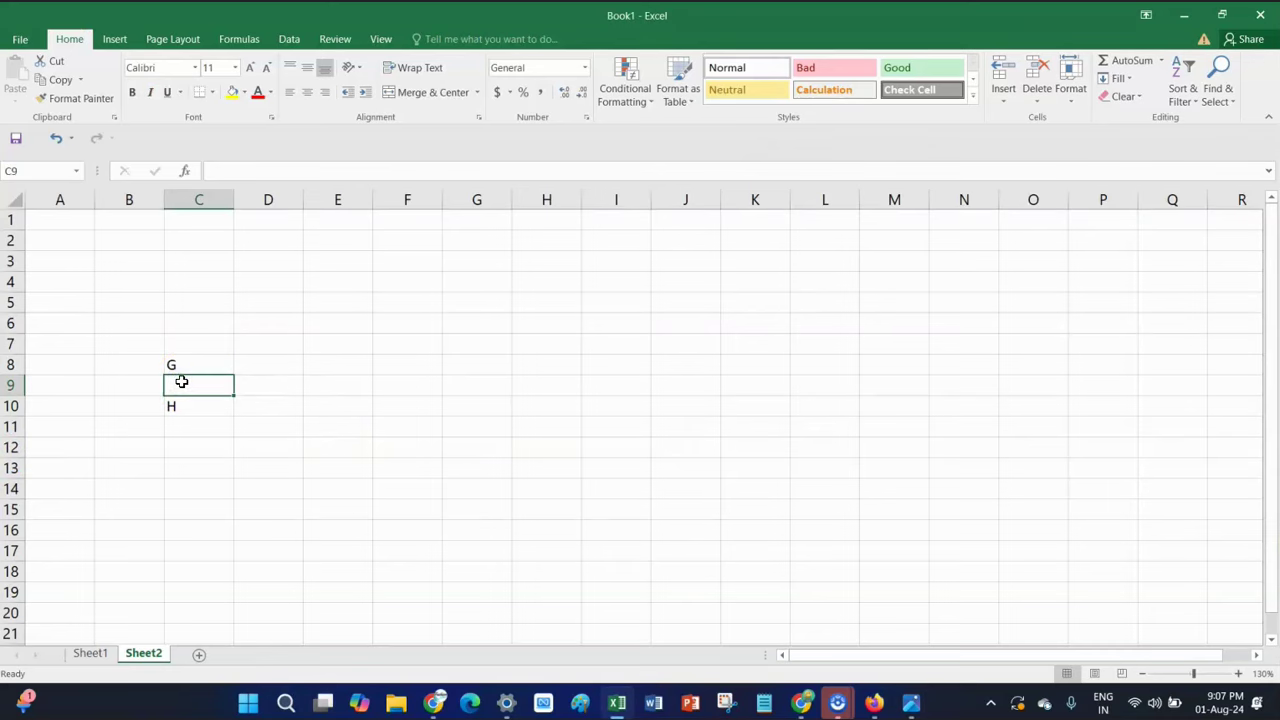
{"action": "key", "text": "alt+h"}
{"action": "key", "text": "d"}
{"action": "key", "text": "r"}
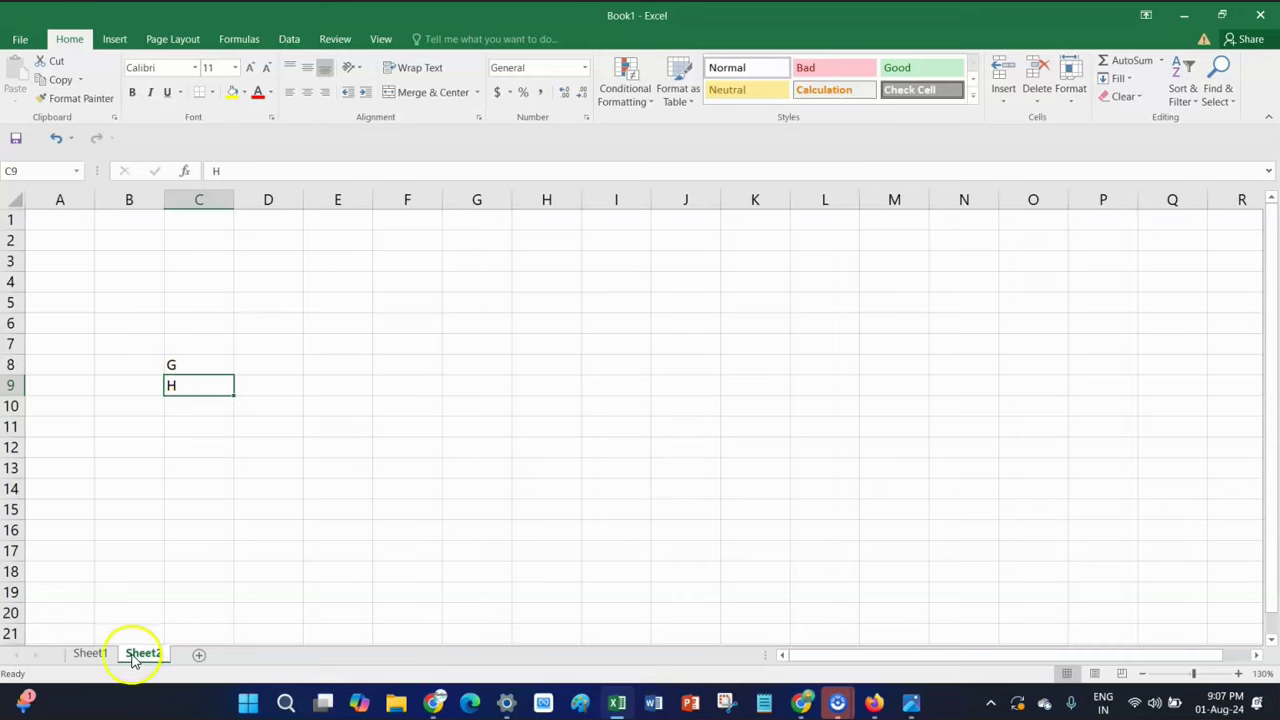
On Sheet1, delete row 3 with Alt+H, D, R, then undo it with Ctrl+Z
{"action": "left_click", "coordinate": [87, 652]}
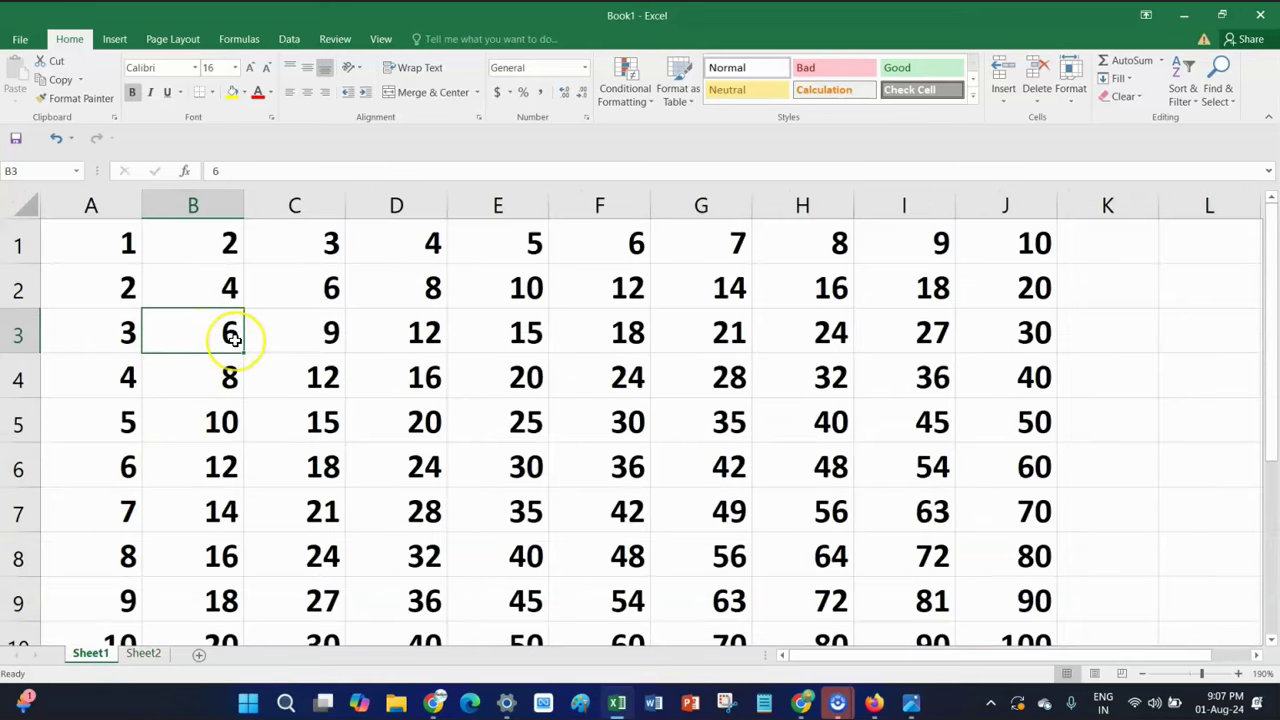
{"action": "key", "text": "alt"}
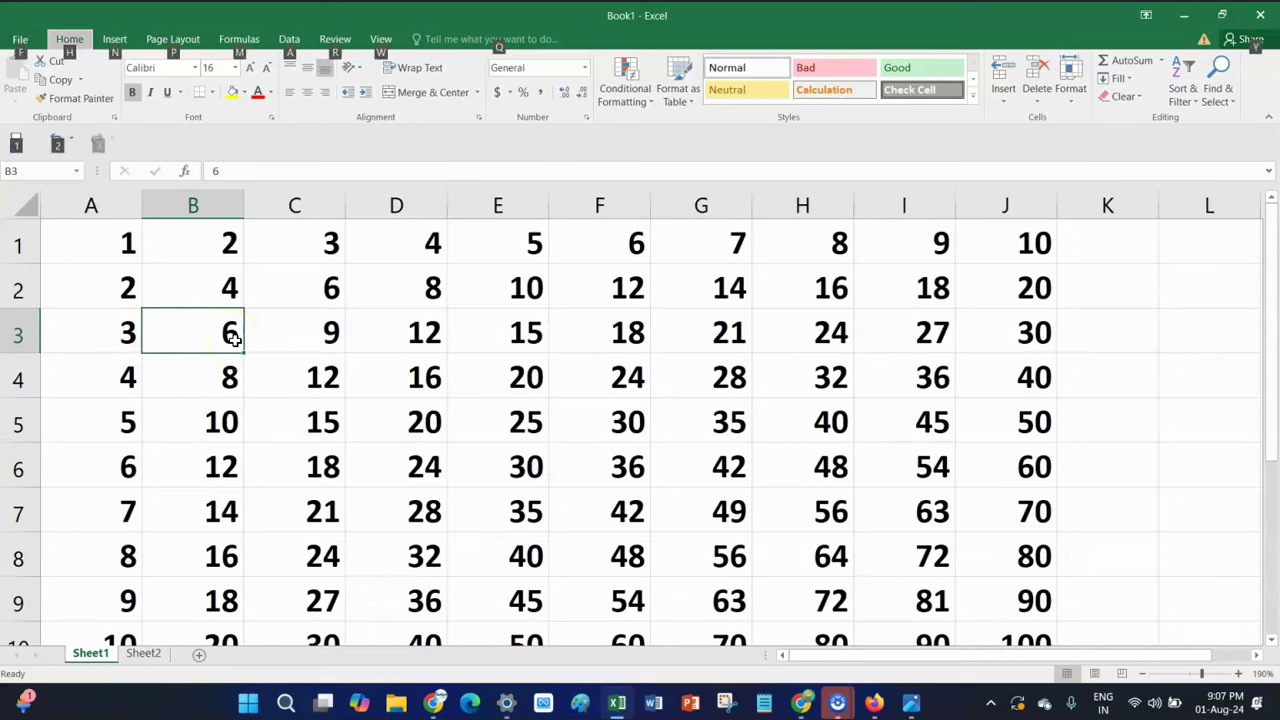
{"action": "left_click", "coordinate": [228, 336]}
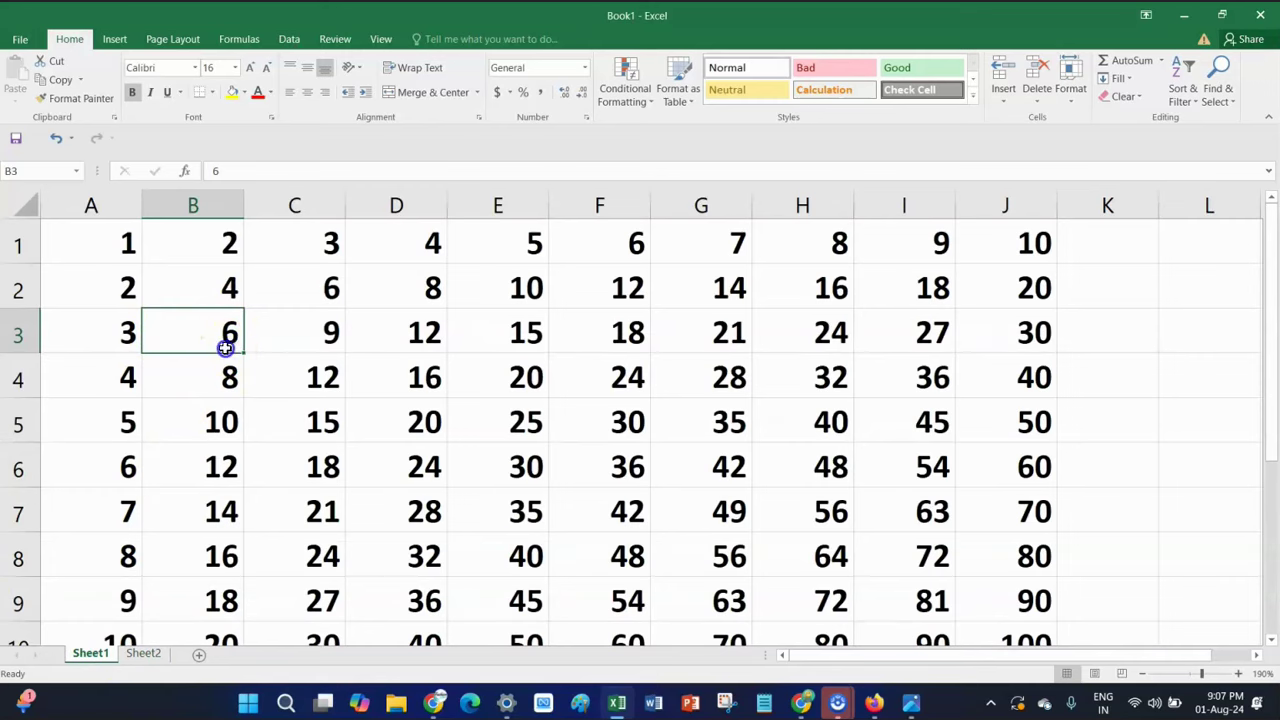
{"action": "key", "text": "alt+h"}
{"action": "key", "text": "d"}
{"action": "key", "text": "r"}
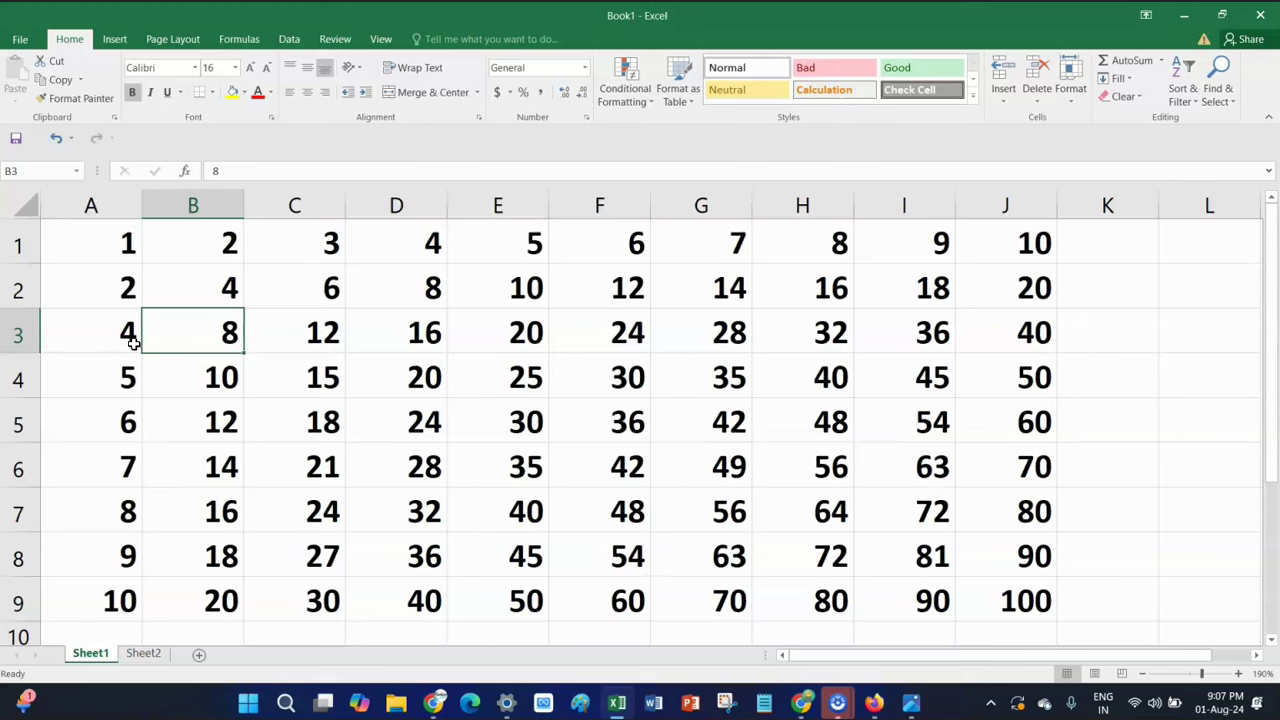
{"action": "key", "text": "ctrl+z"}
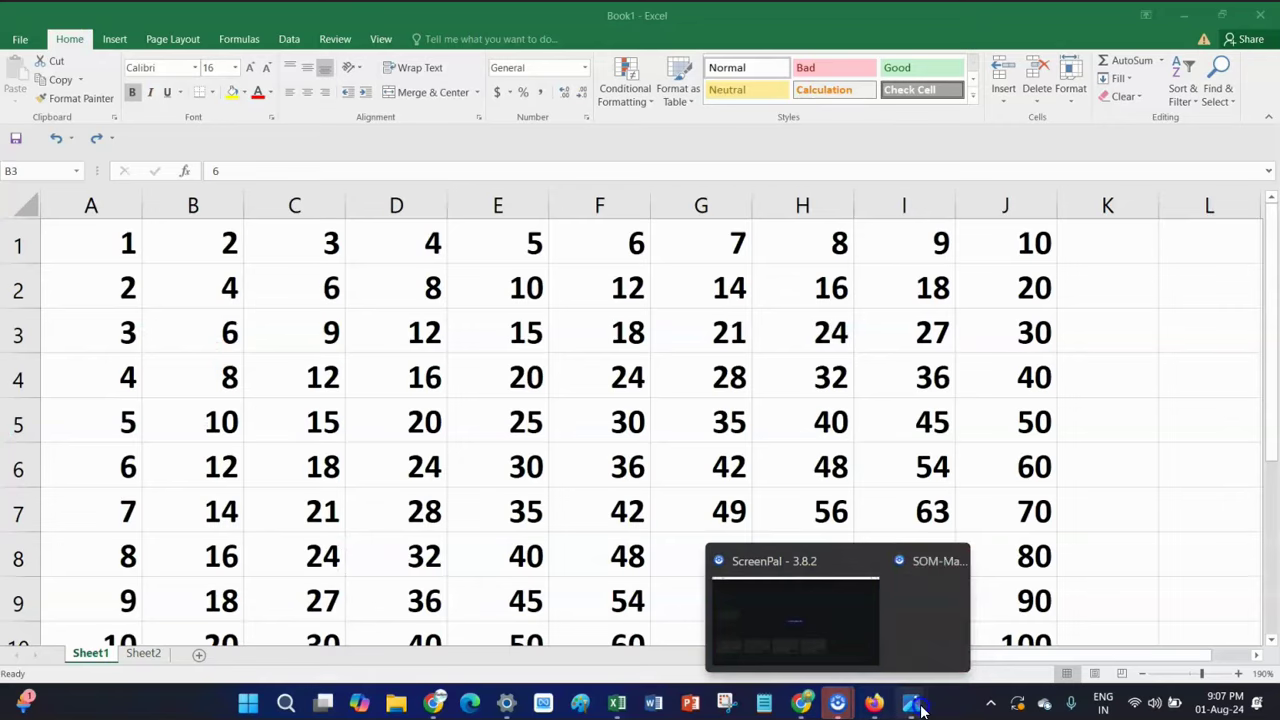
Bring the delete-shortcut image forward, then return to the spreadsheet
{"action": "mouse_move", "coordinate": [912, 700]}
{"action": "left_click", "coordinate": [1000, 615]}
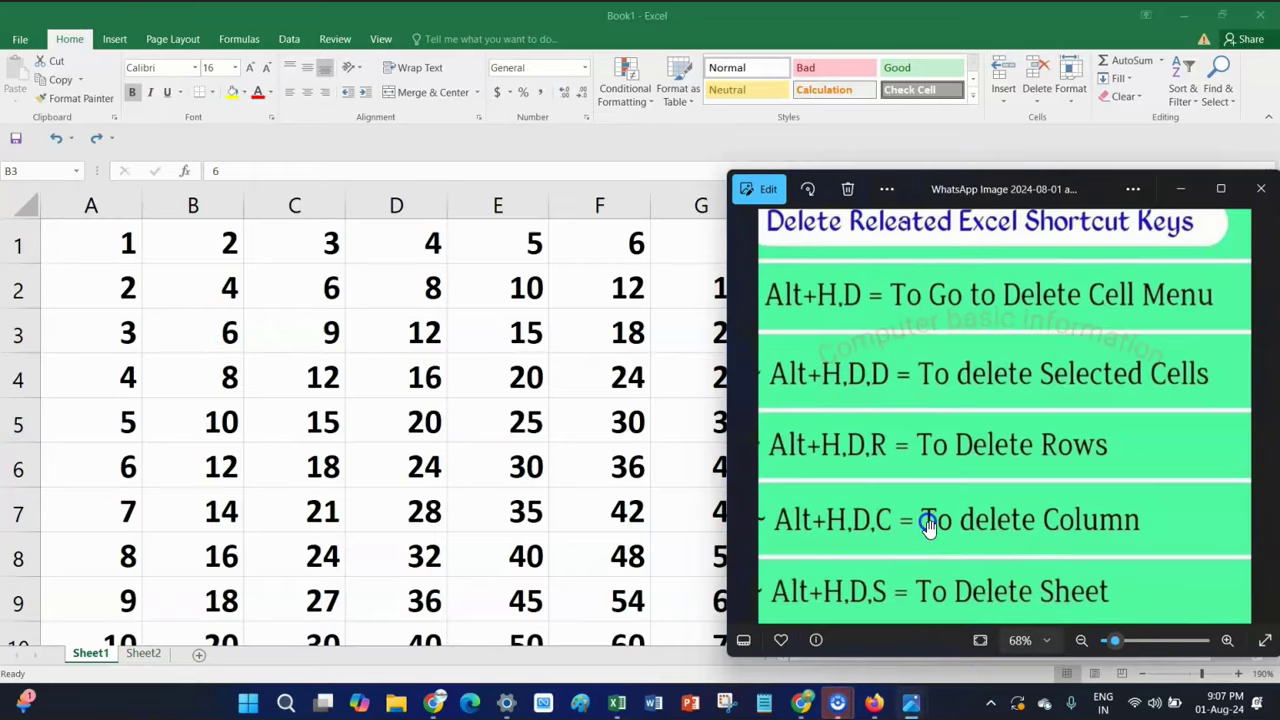
{"action": "key", "text": "alt+Tab"}
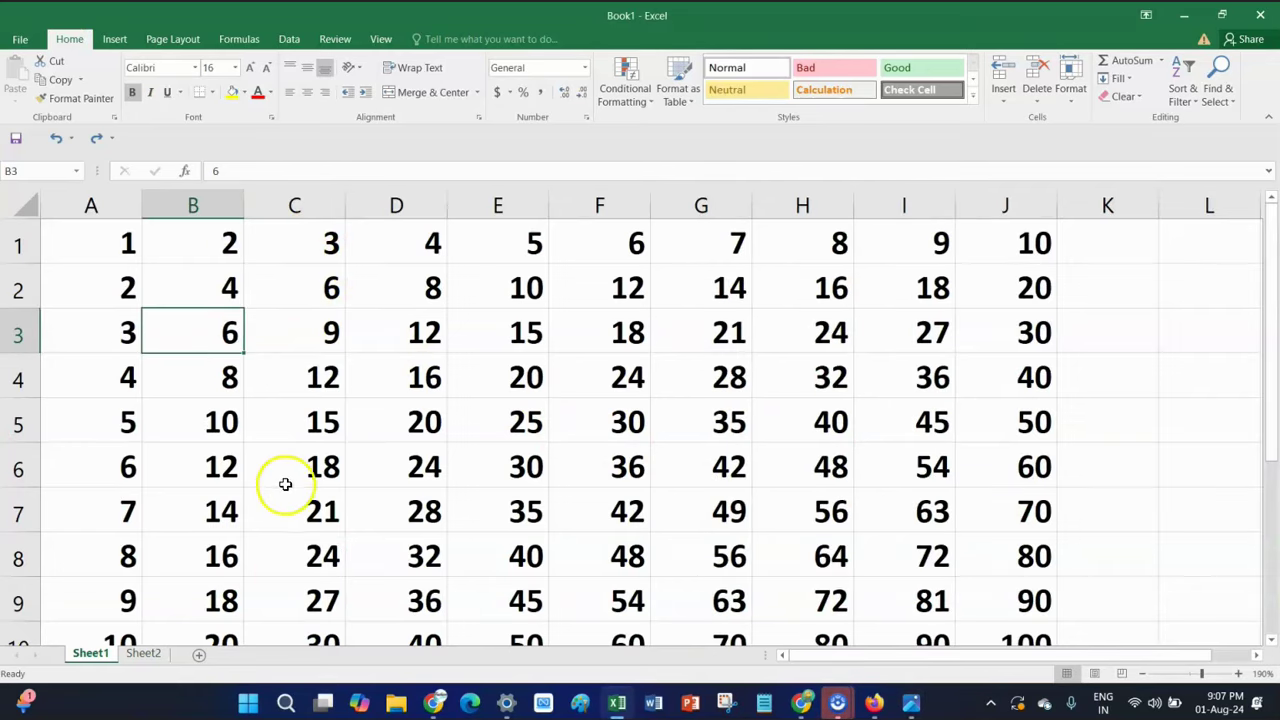
From C1, delete column C with Alt+H, D, C, undo it, and bring up the delete-shortcut image
{"action": "left_click", "coordinate": [308, 253]}
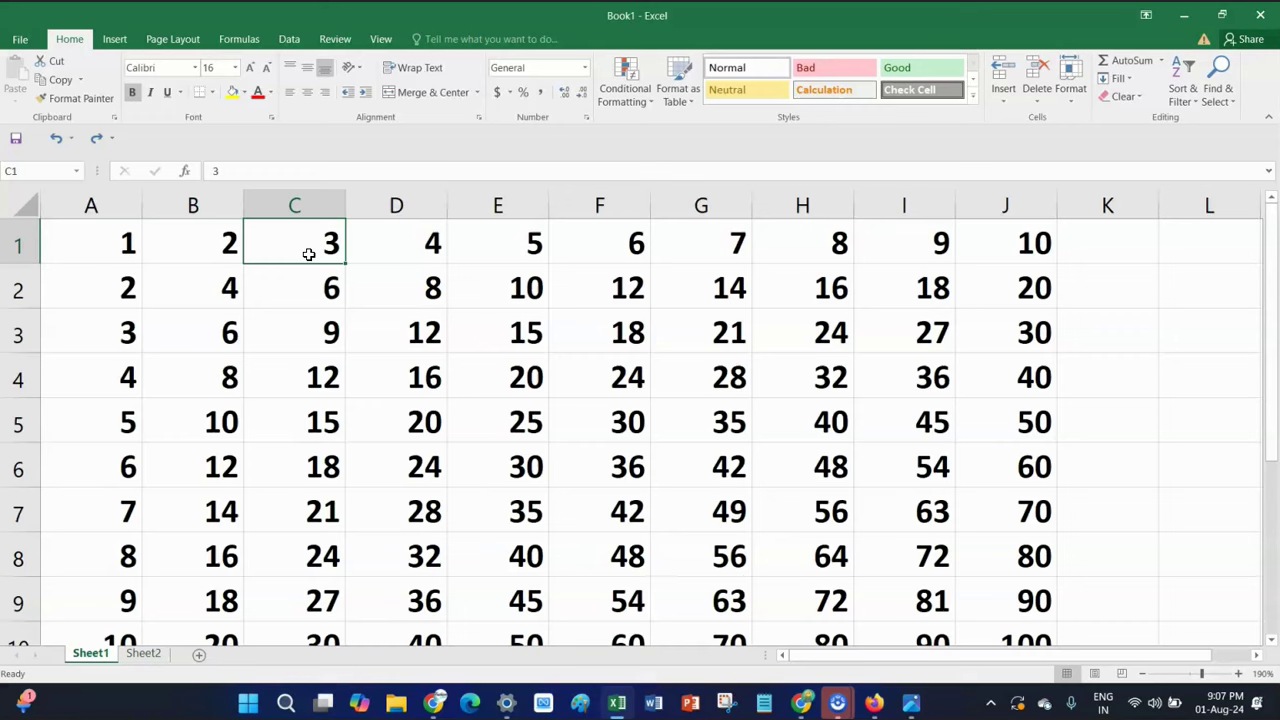
{"action": "key", "text": "alt+h"}
{"action": "key", "text": "d"}
{"action": "key", "text": "c"}
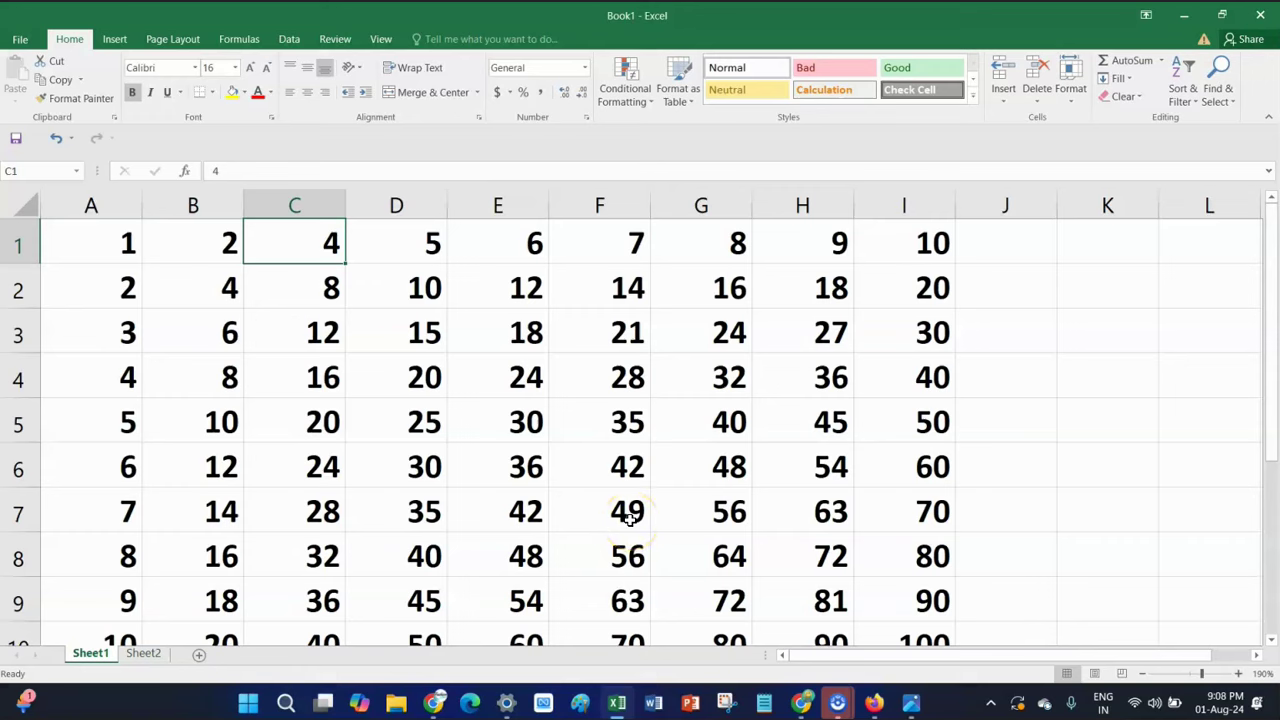
{"action": "key", "text": "ctrl+z"}
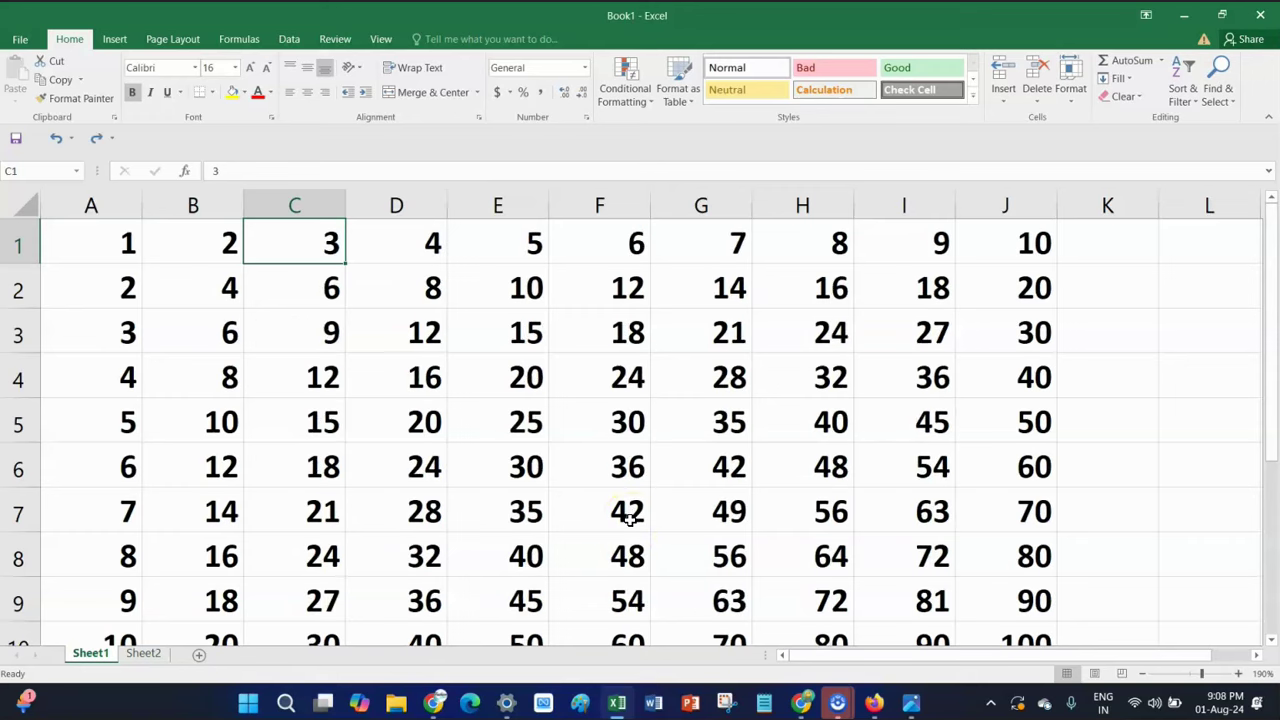
{"action": "mouse_move", "coordinate": [909, 697]}
{"action": "left_click", "coordinate": [990, 655]}
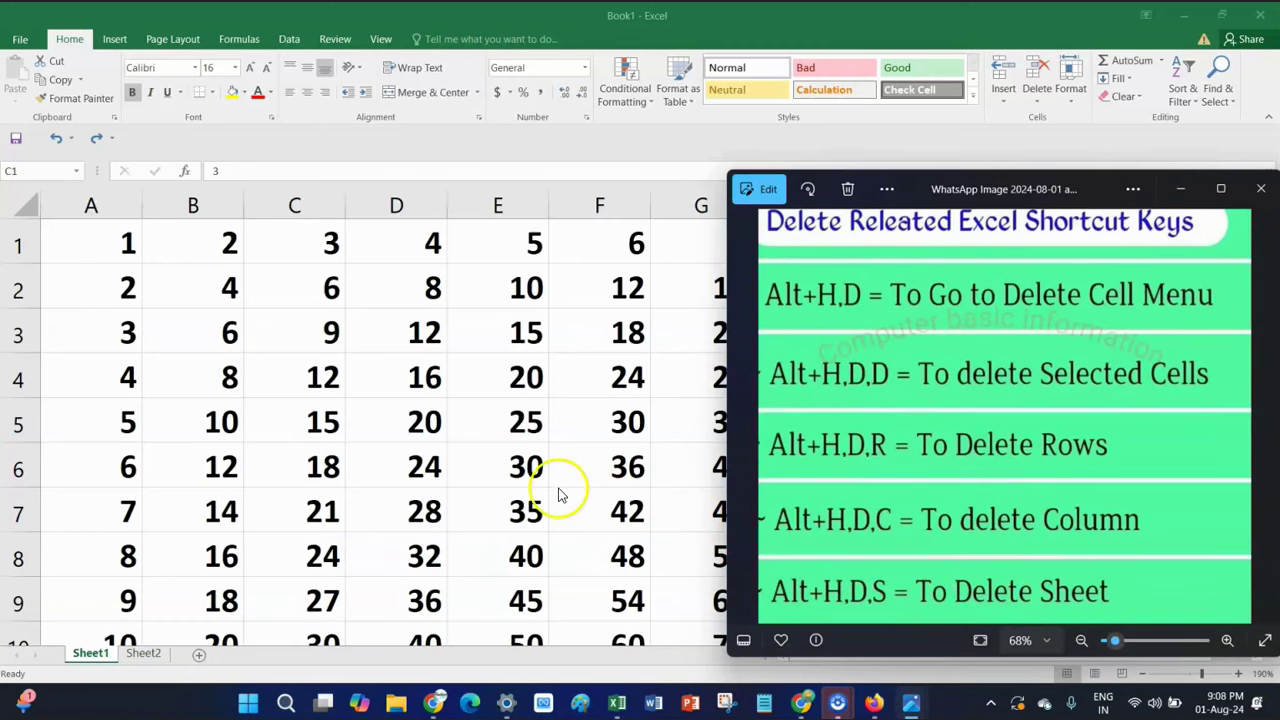
Flip between Sheet1 and Sheet2, glance at the shortcut image, and return to Sheet1
{"action": "key", "text": "alt+Tab"}
{"action": "key", "text": "ctrl+Page_Down"}
{"action": "key", "text": "ctrl+Page_Up"}
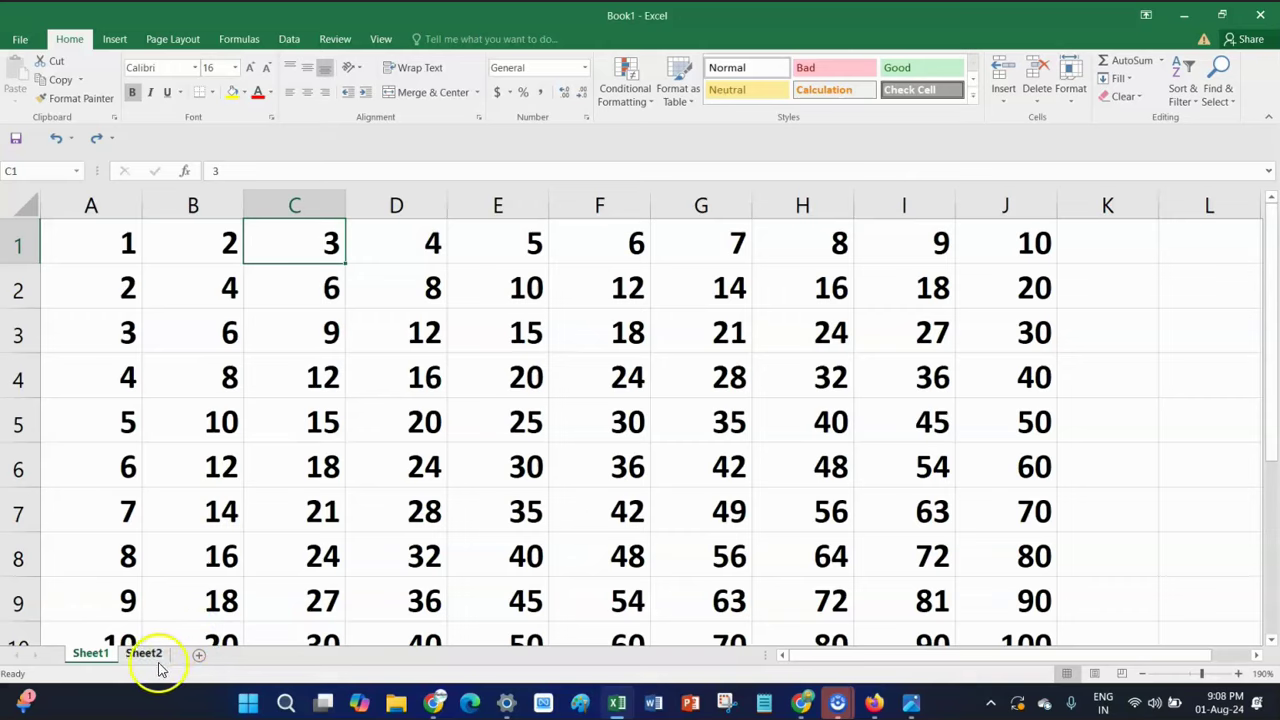
{"action": "left_click", "coordinate": [146, 654]}
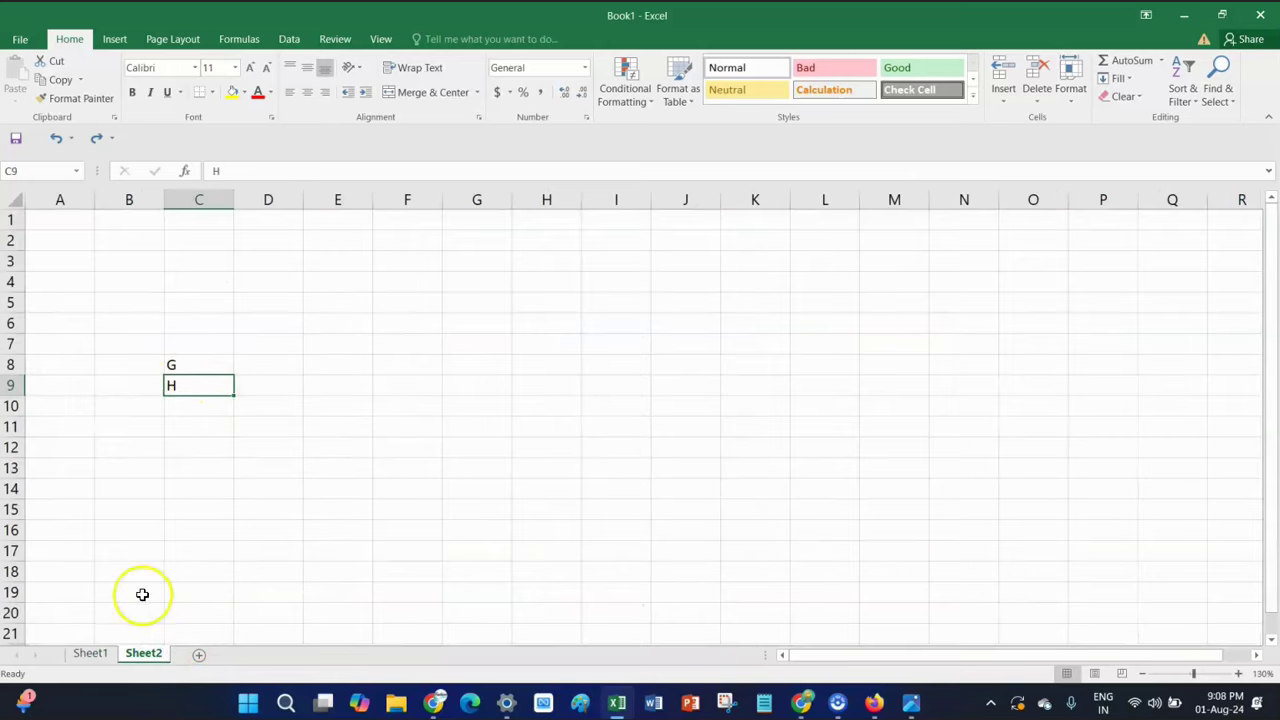
{"action": "left_click", "coordinate": [92, 653]}
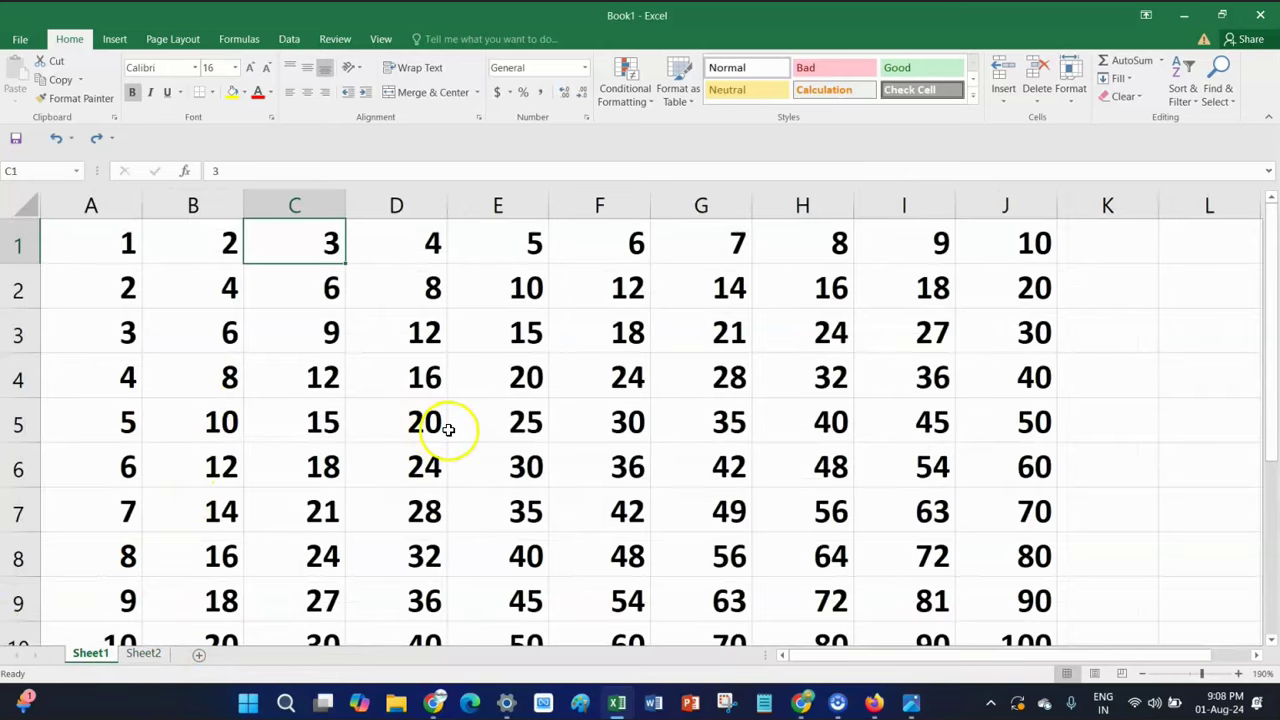
{"action": "mouse_move", "coordinate": [918, 712]}
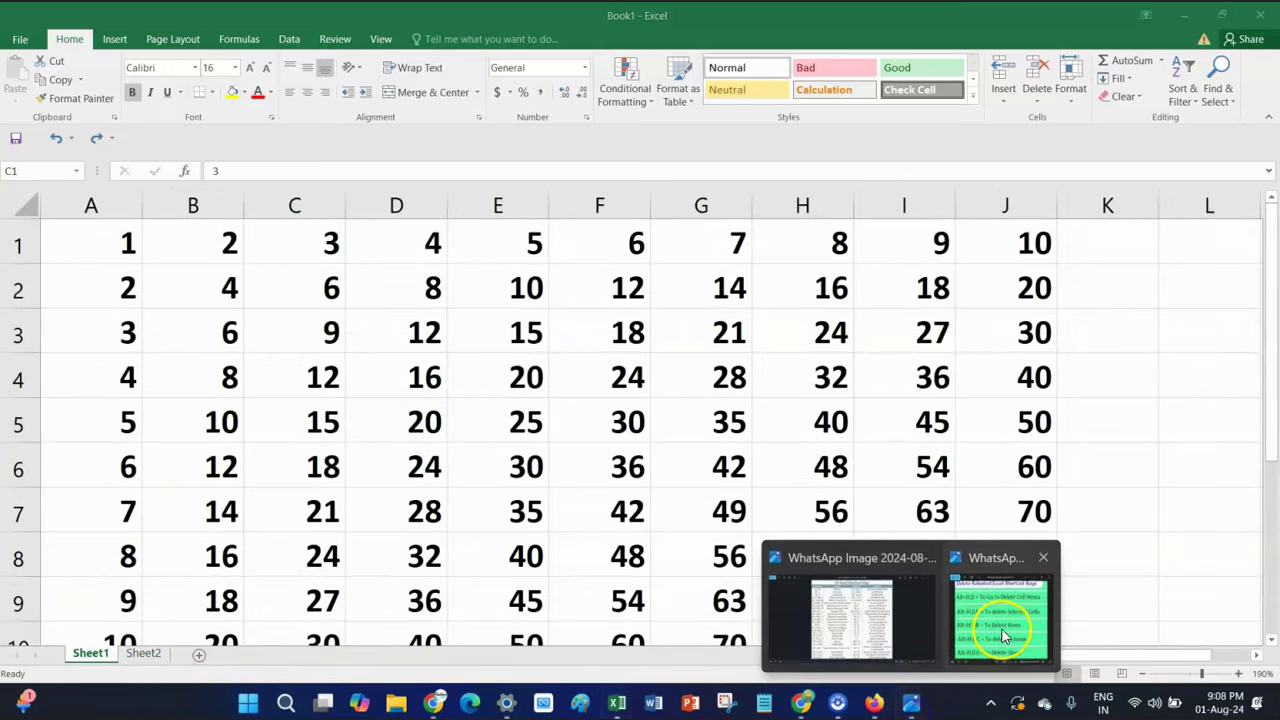
{"action": "left_click", "coordinate": [1000, 600]}
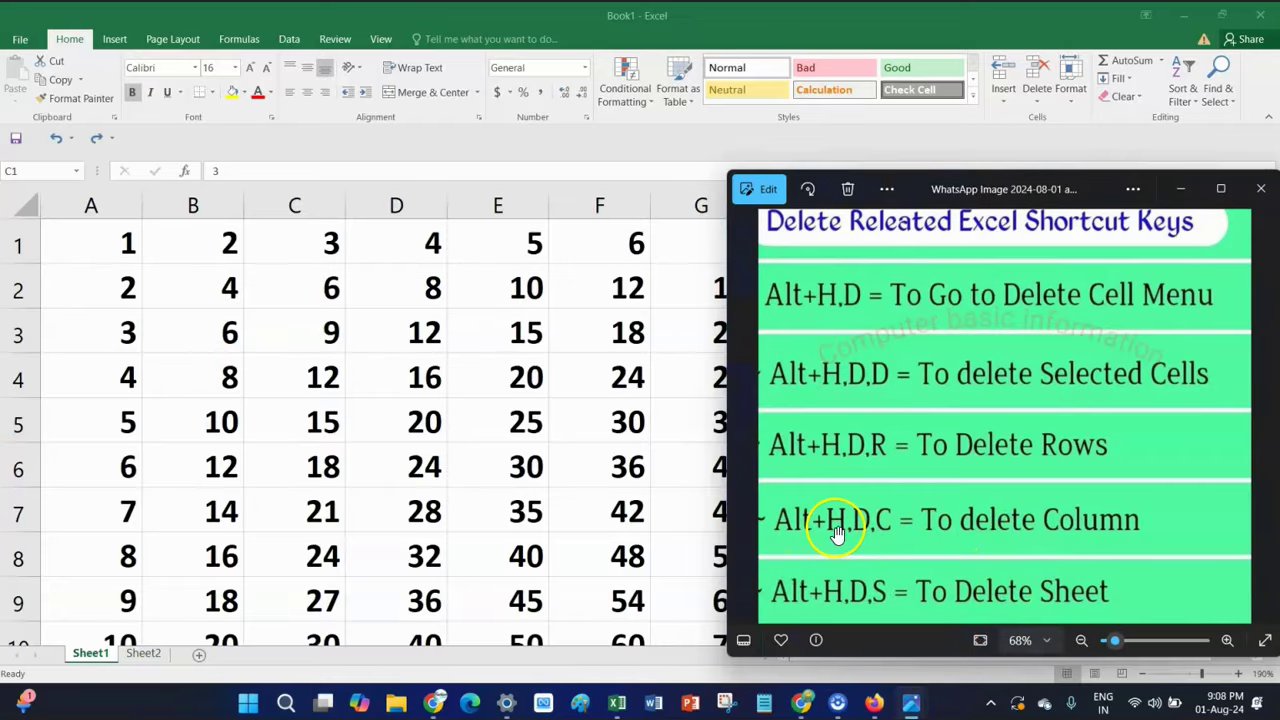
{"action": "left_click", "coordinate": [617, 531]}
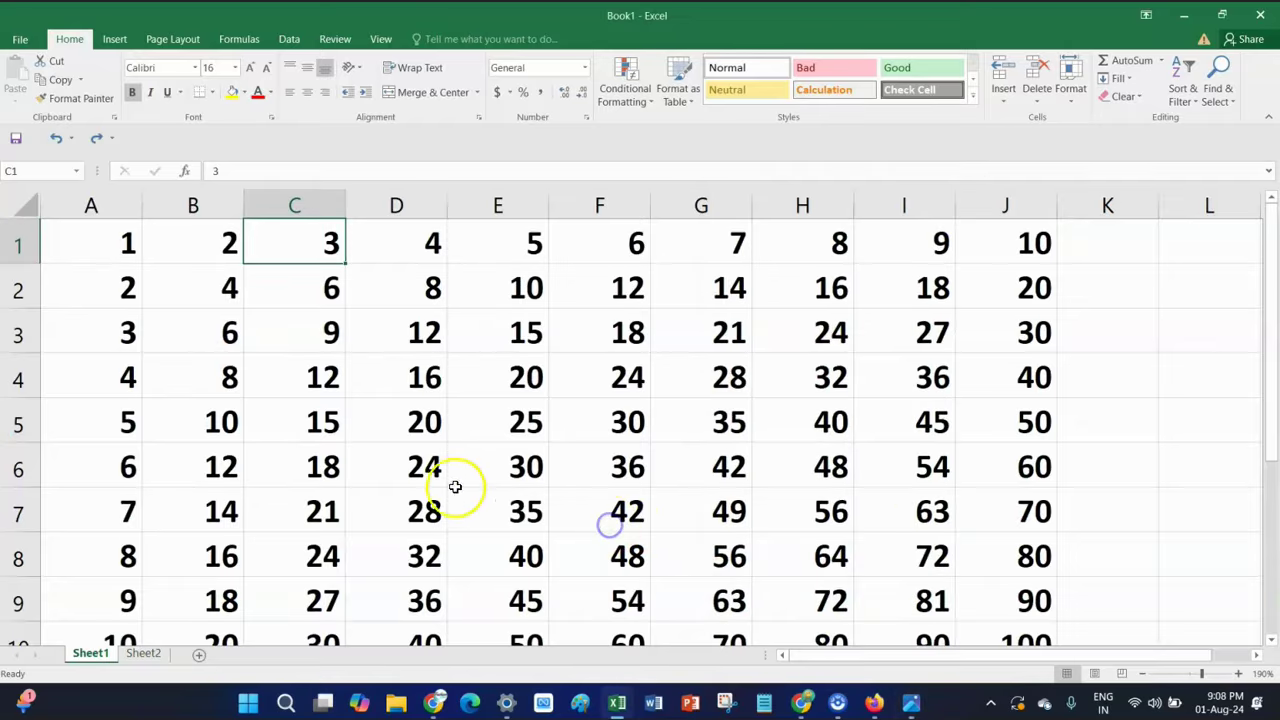
From cell C6, delete Sheet1 with Alt+H, D, S and confirm the permanent deletion
{"action": "left_click", "coordinate": [325, 469]}
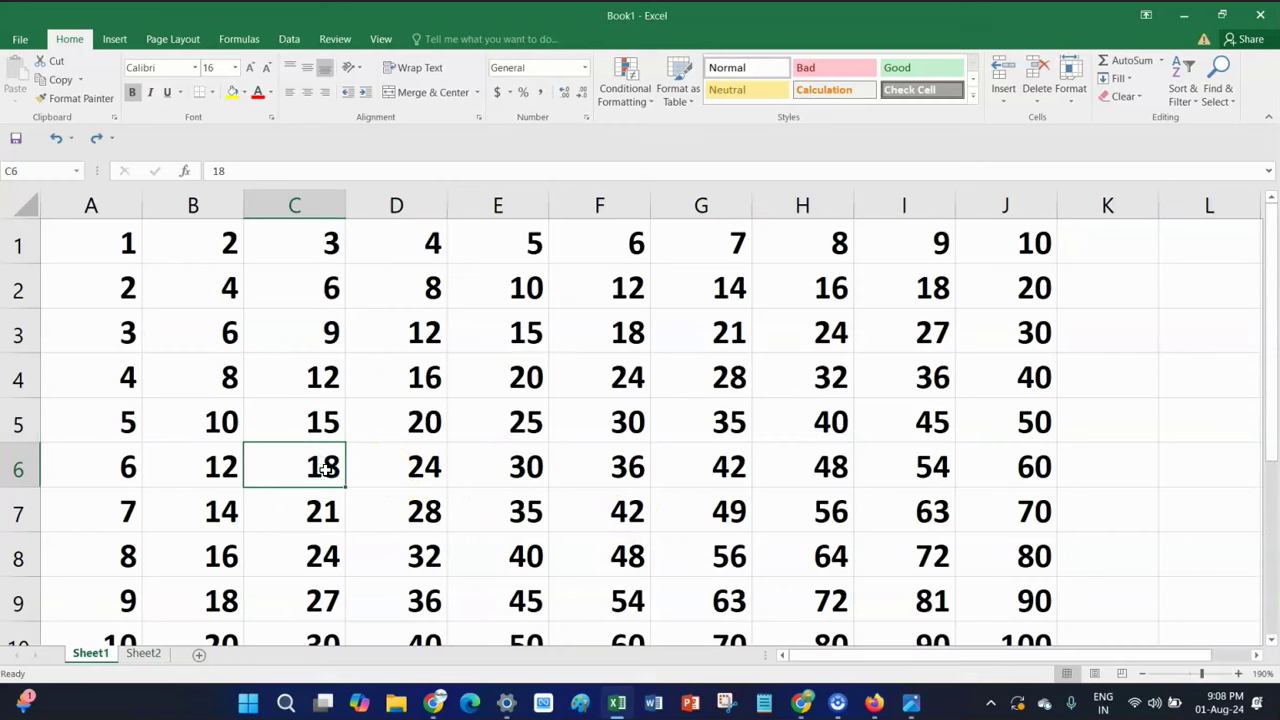
{"action": "key", "text": "alt+h"}
{"action": "key", "text": "d"}
{"action": "key", "text": "s"}
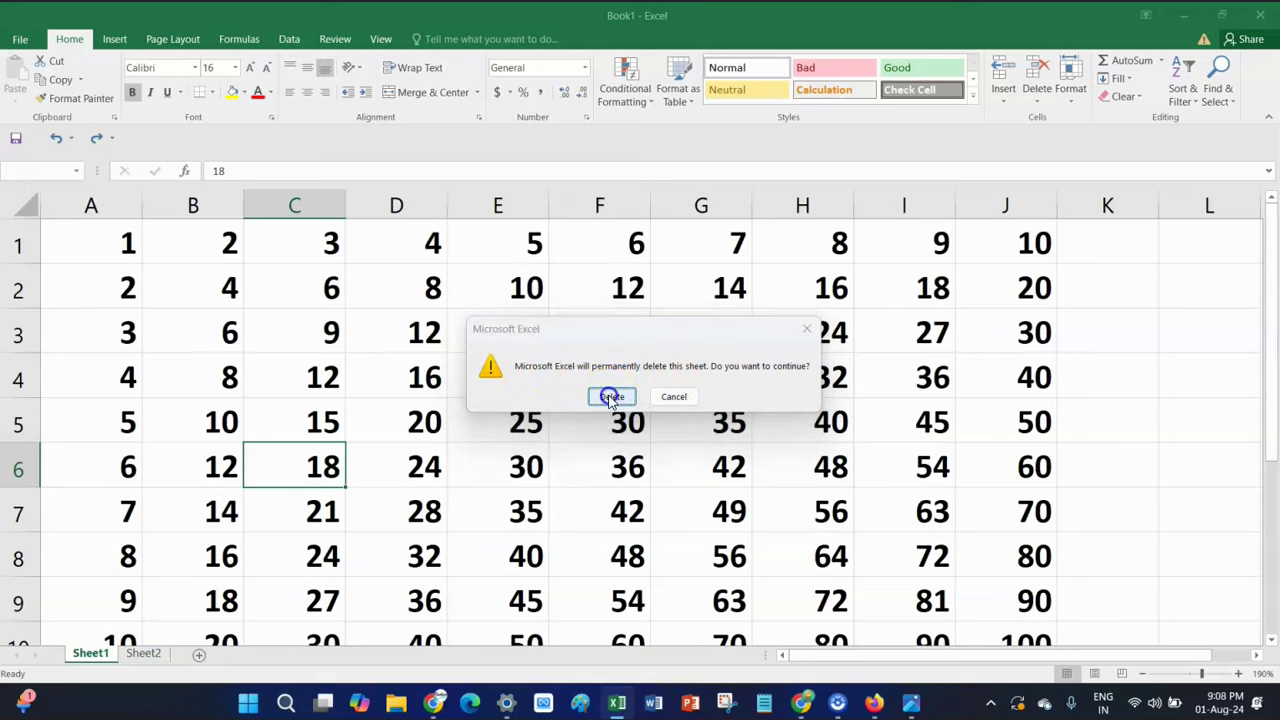
{"action": "left_click", "coordinate": [611, 397]}
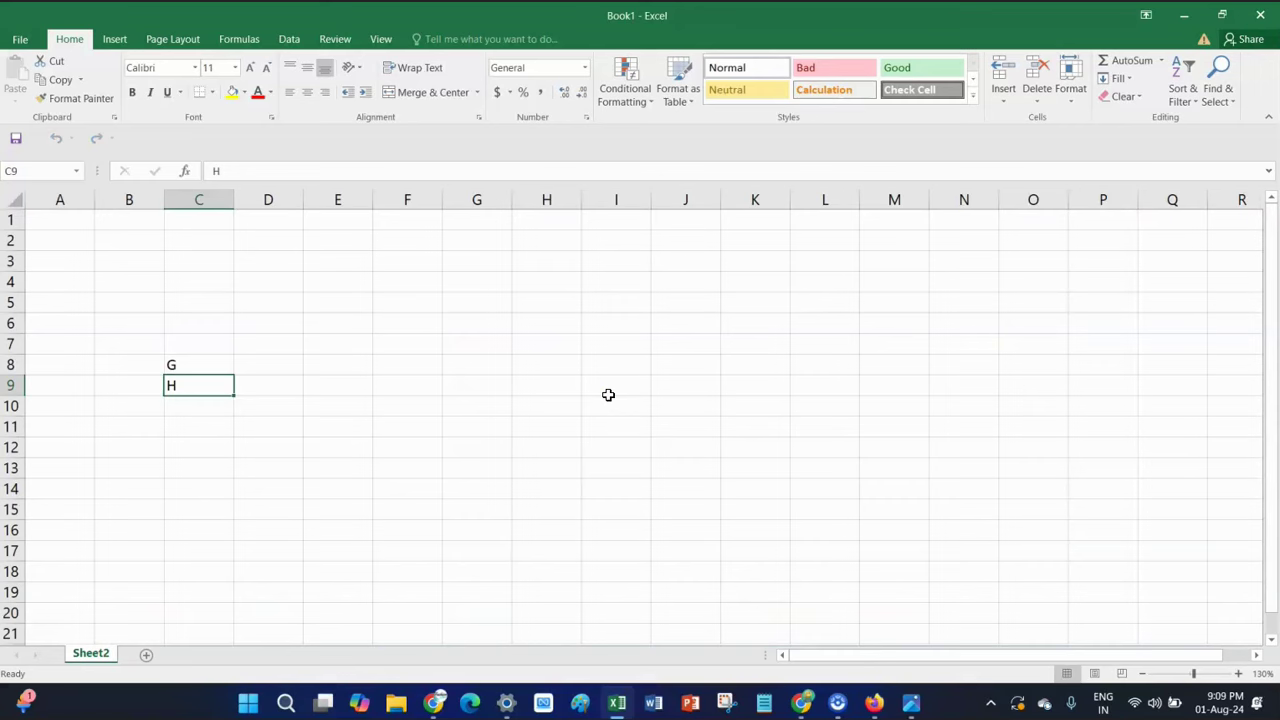
Reopen the delete-shortcut image from the taskbar over the Sheet2-only workbook
{"action": "mouse_move", "coordinate": [910, 708]}
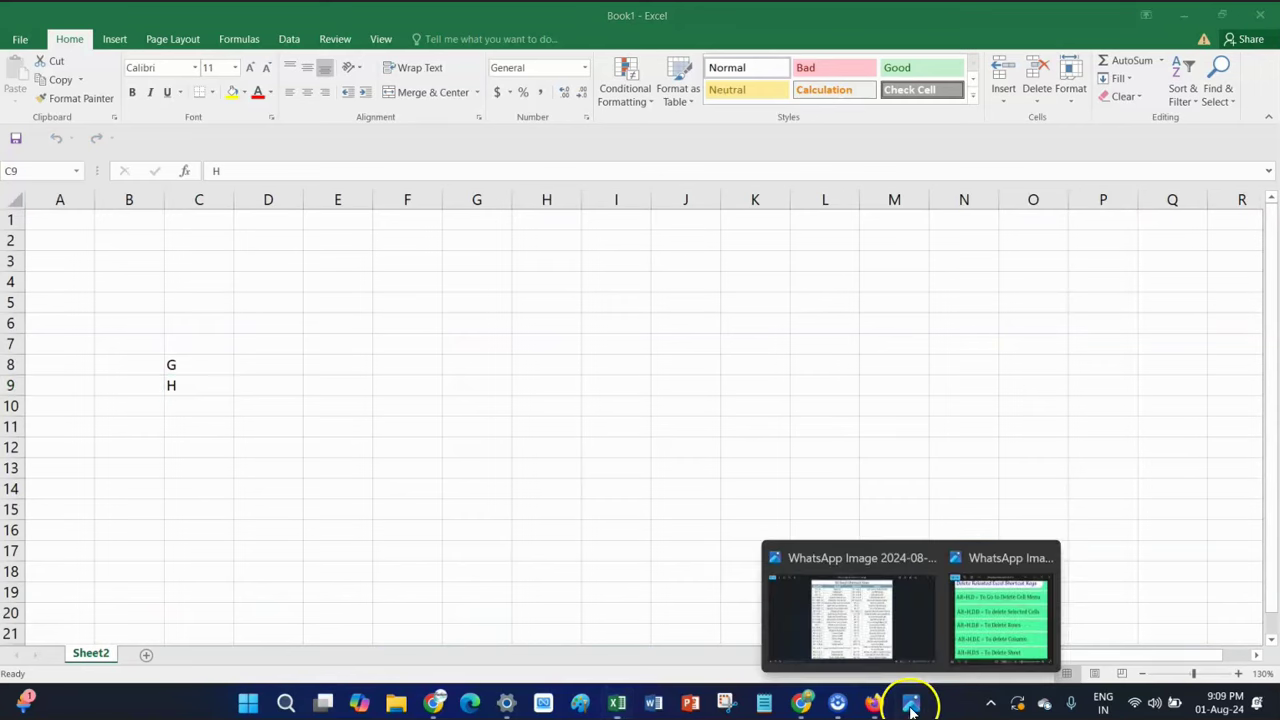
{"action": "left_click", "coordinate": [985, 610]}
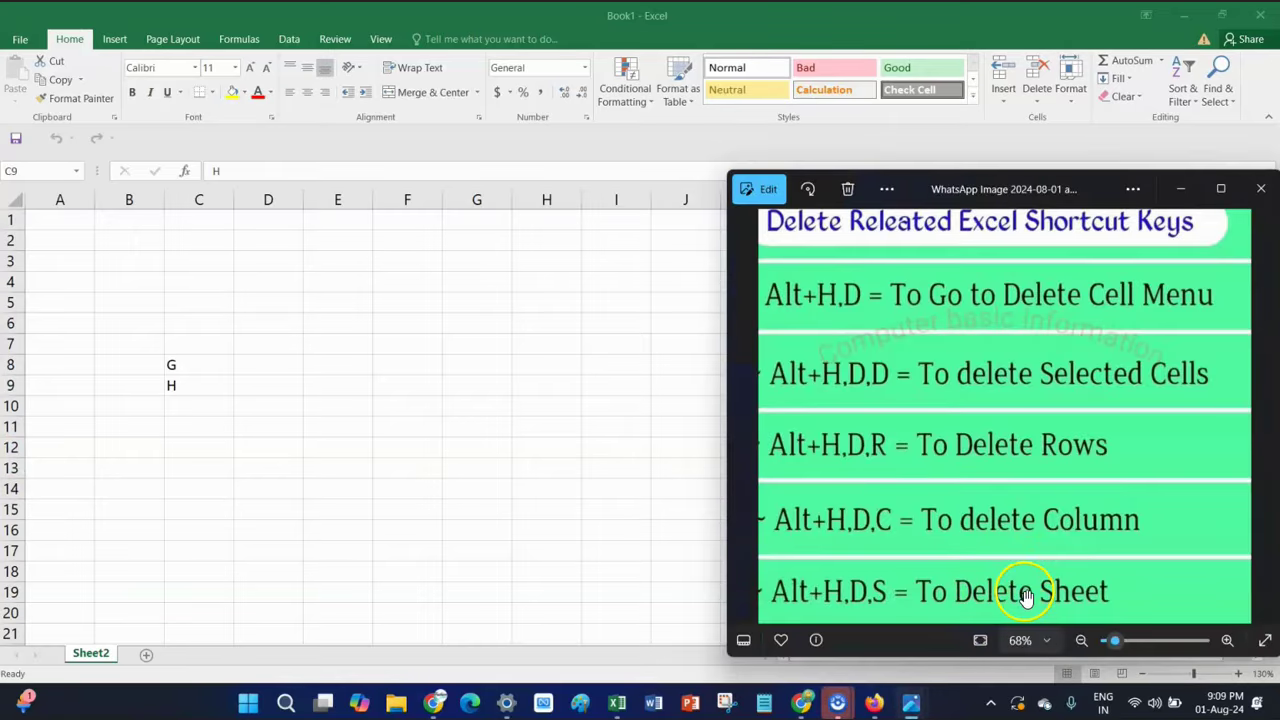